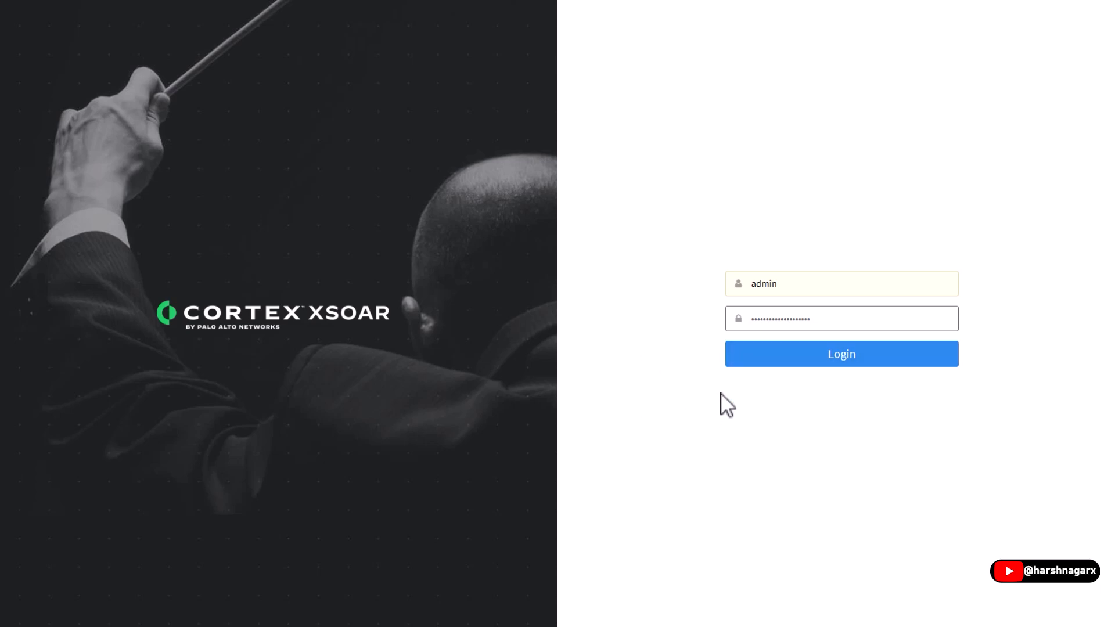
# - Log in with the credentials already filled in and open Dashboards & Reports
pyautogui.click(830, 360)
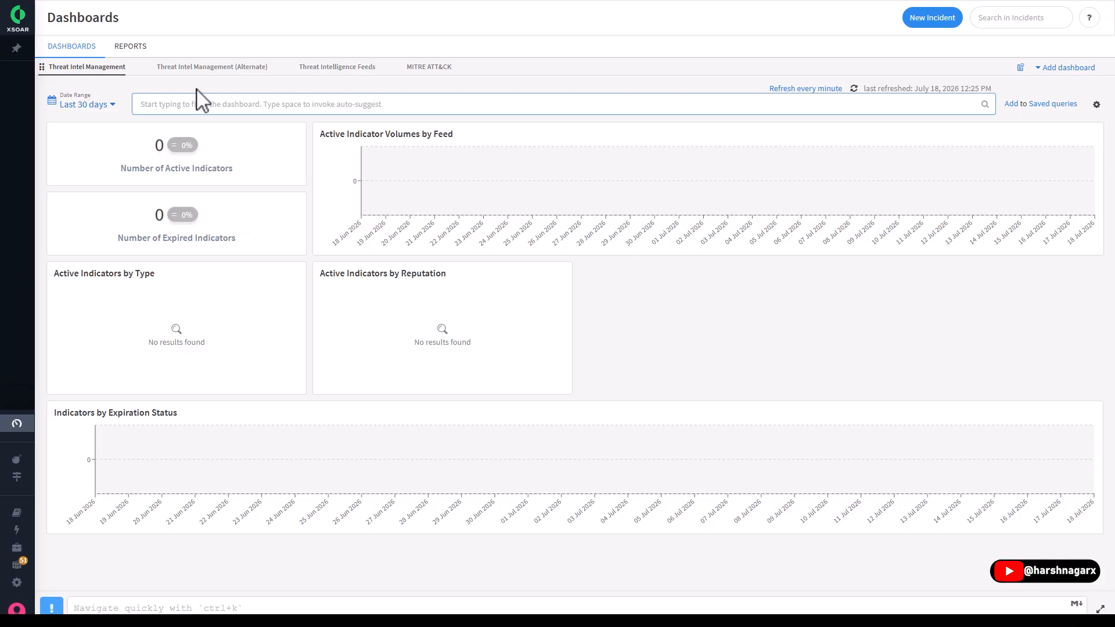
pyautogui.moveTo(29, 35)
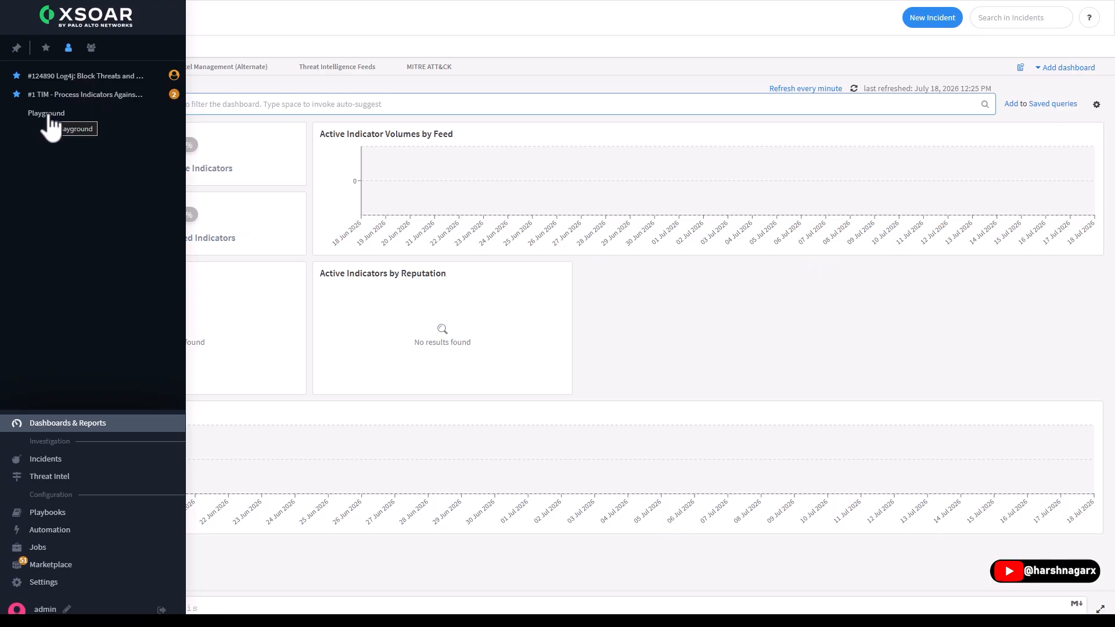
pyautogui.click(94, 426)
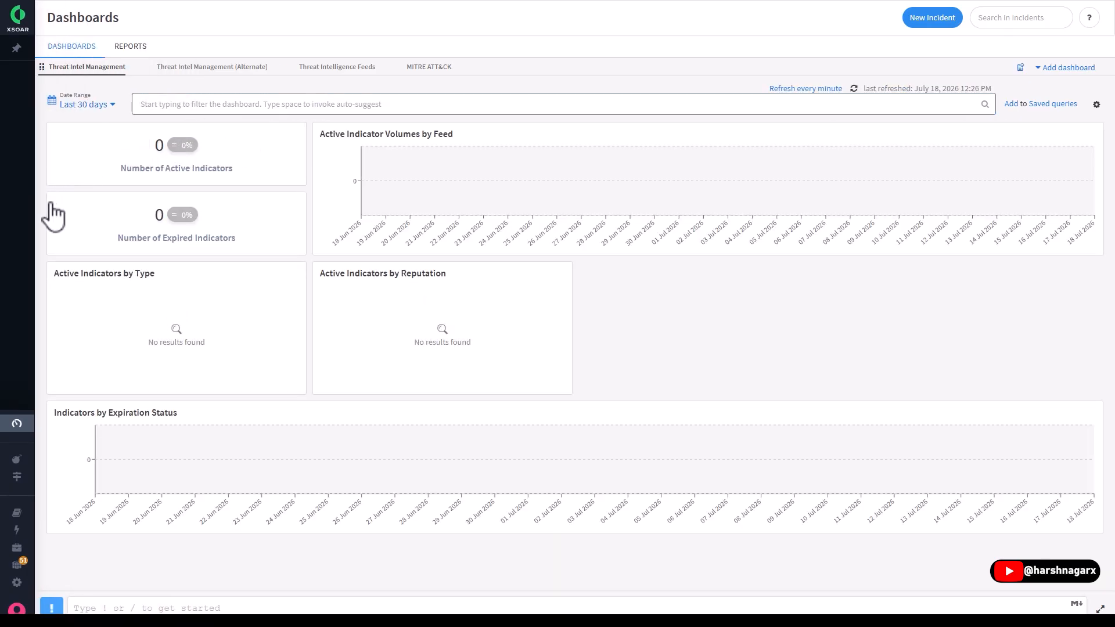
# - View the Threat Intelligence Feeds and MITRE ATT&CK dashboards
pyautogui.moveTo(71, 472)
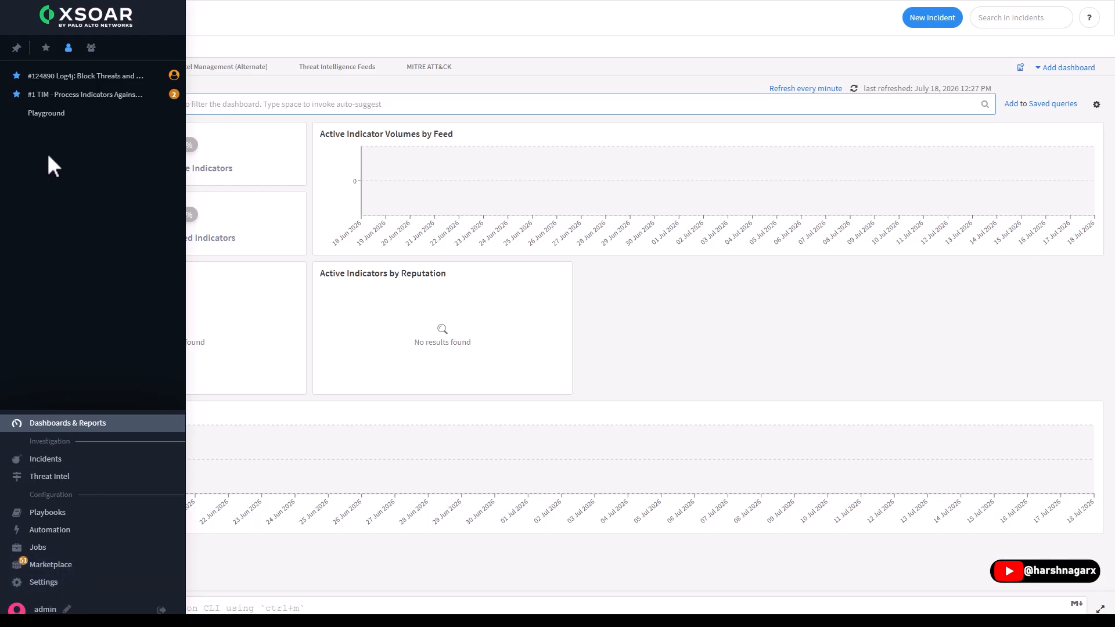
pyautogui.click(34, 423)
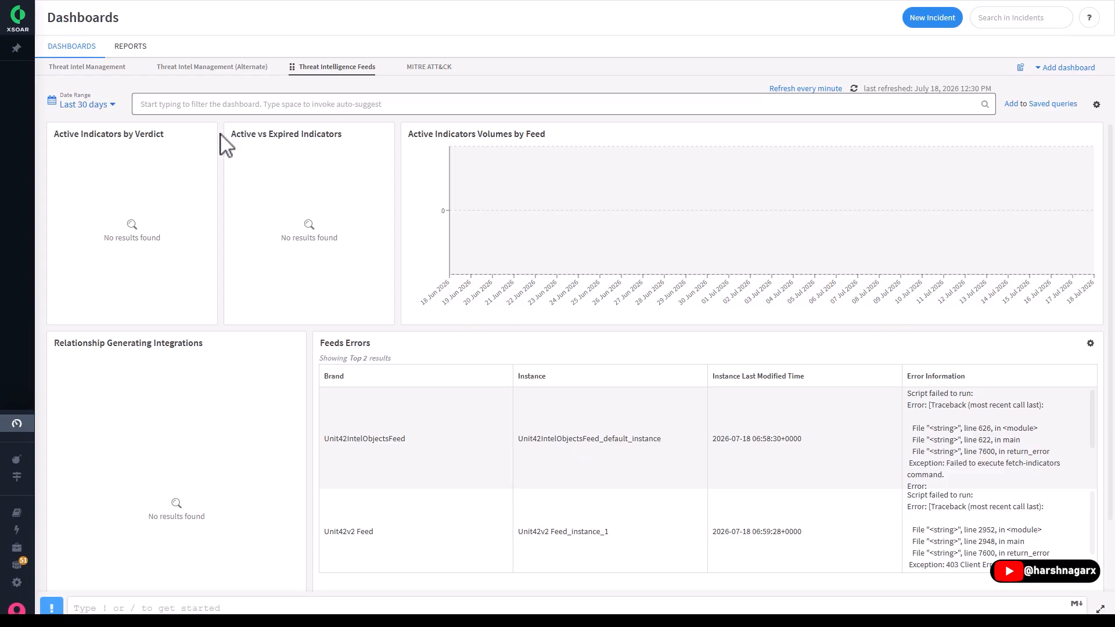
pyautogui.click(428, 67)
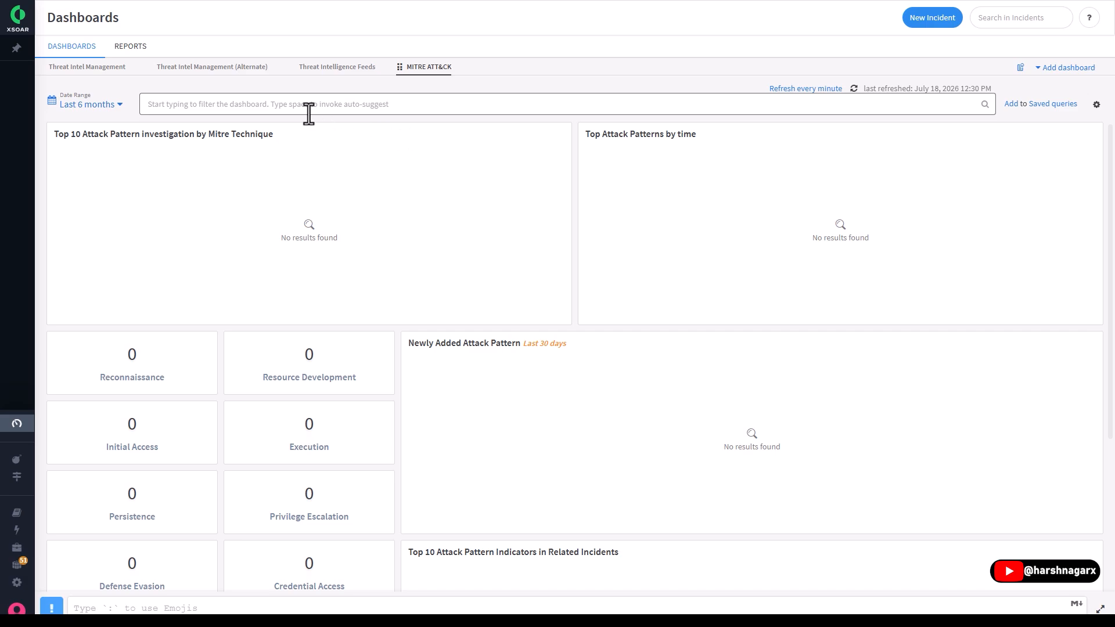
# - Open a blank new report from the Reports page and look at its format options and the widgets library
pyautogui.click(130, 47)
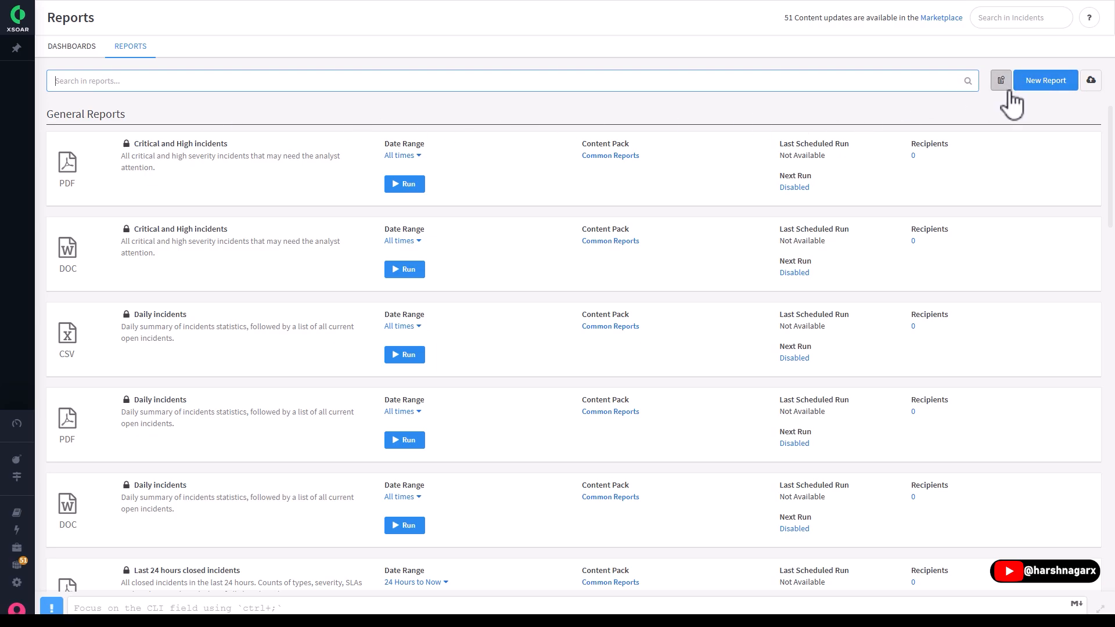
pyautogui.click(1048, 81)
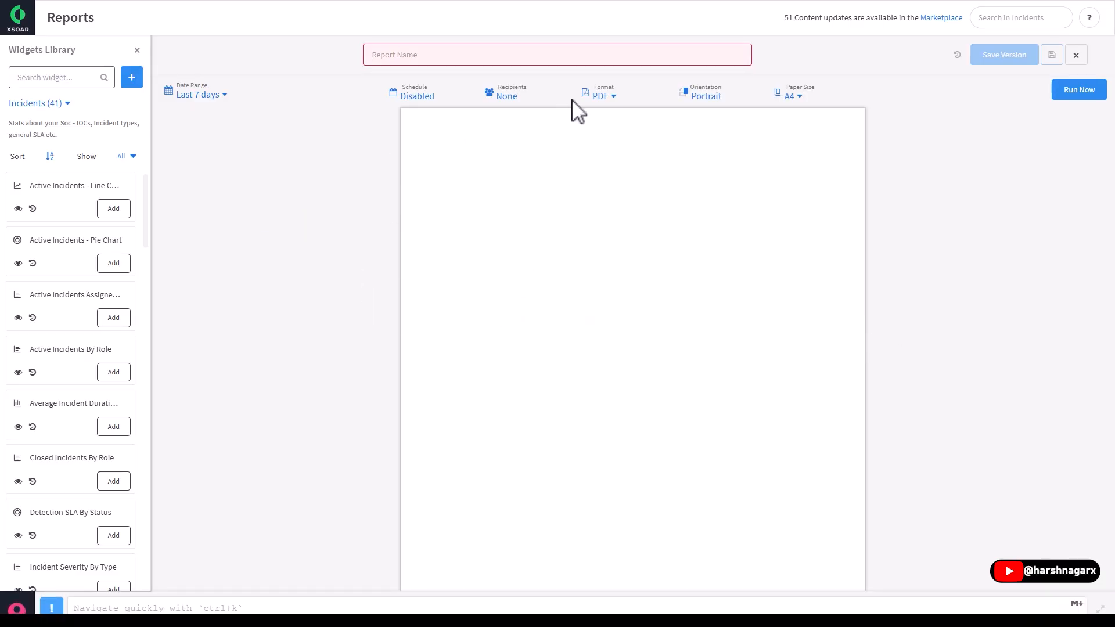
pyautogui.click(608, 96)
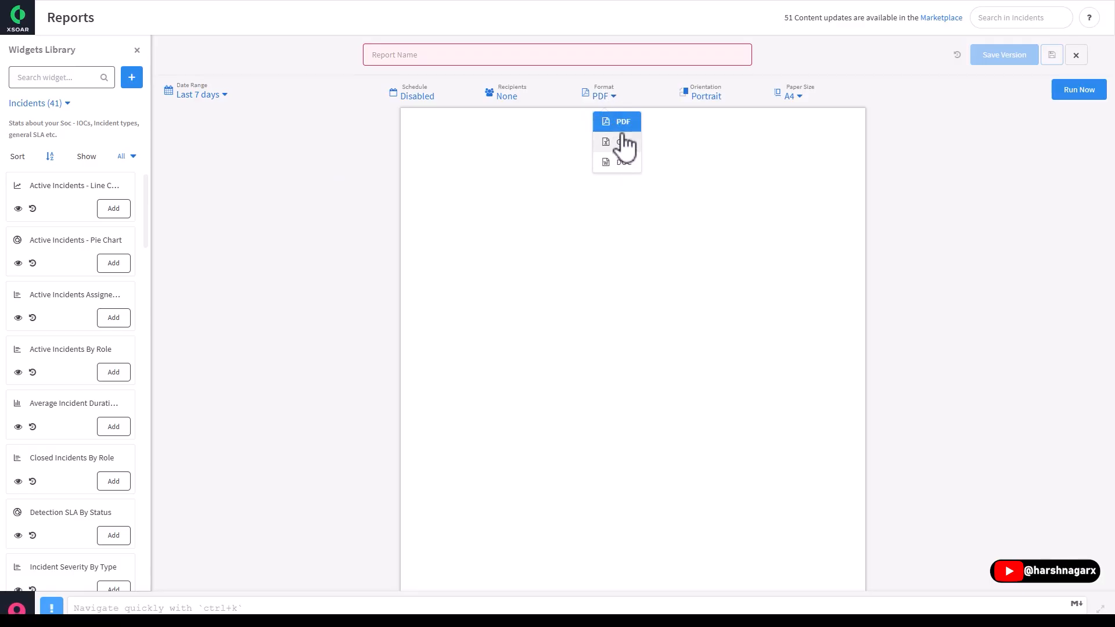
pyautogui.click(302, 209)
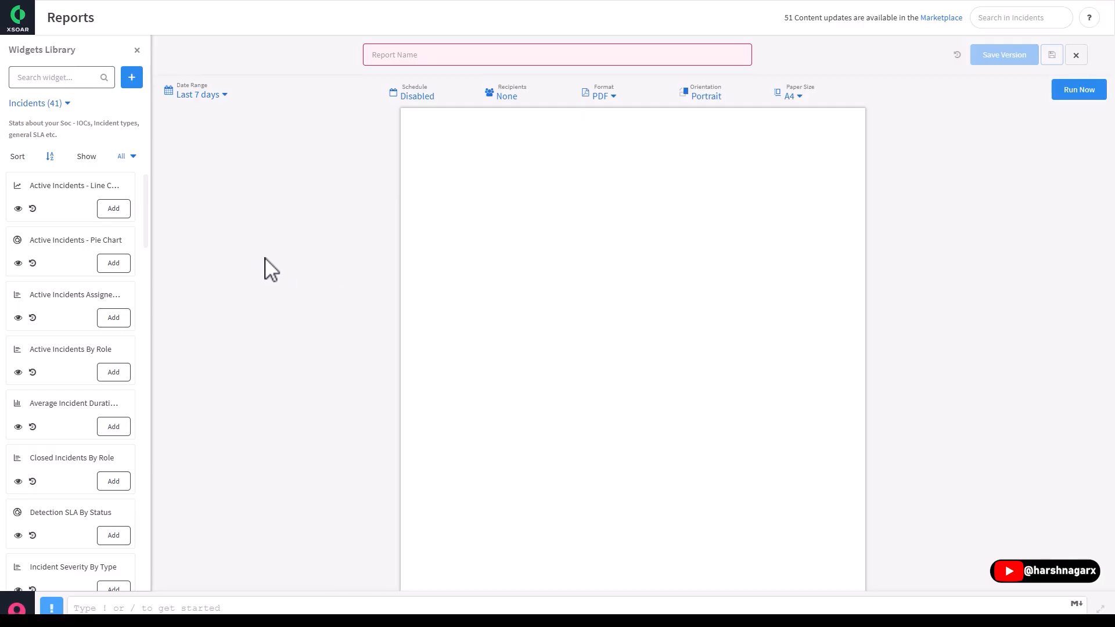
pyautogui.scroll(-2, 43, 319)
pyautogui.moveTo(145, 230); pyautogui.dragTo(165, 590)
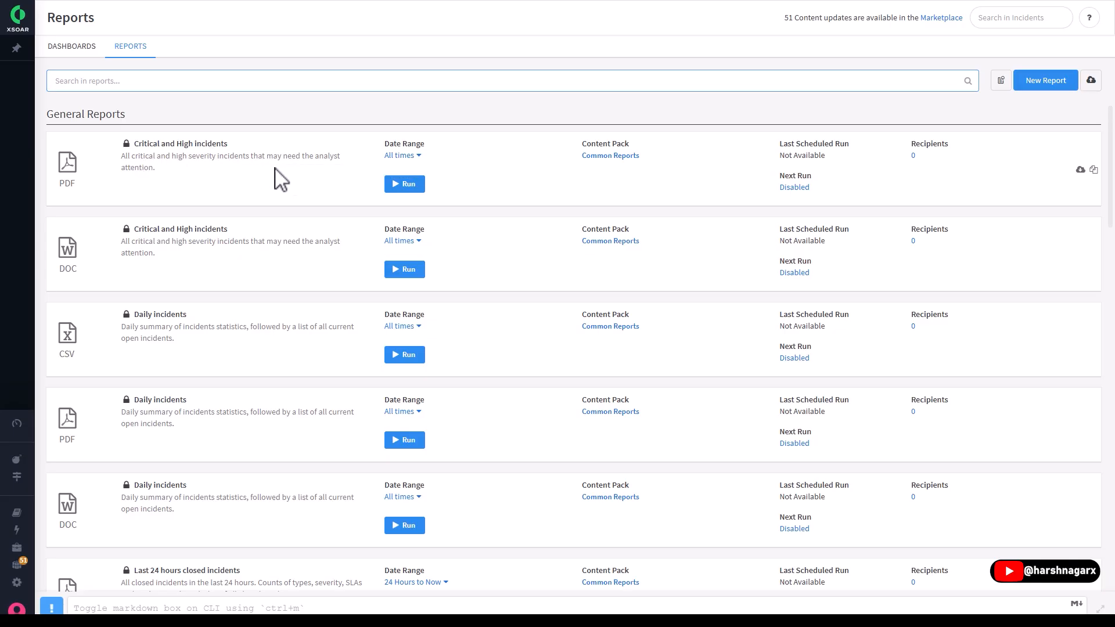
# - Open the generated PDF of the Critical and High incidents report and read through its charts and incident table
pyautogui.click(1080, 170)
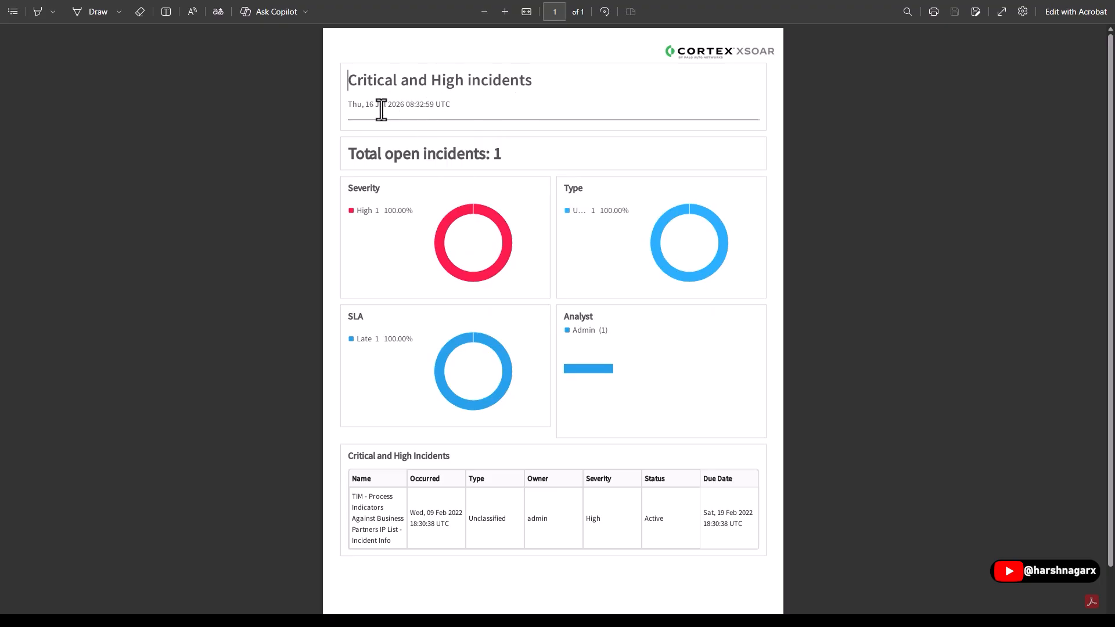
pyautogui.scroll(-1, 379, 158)
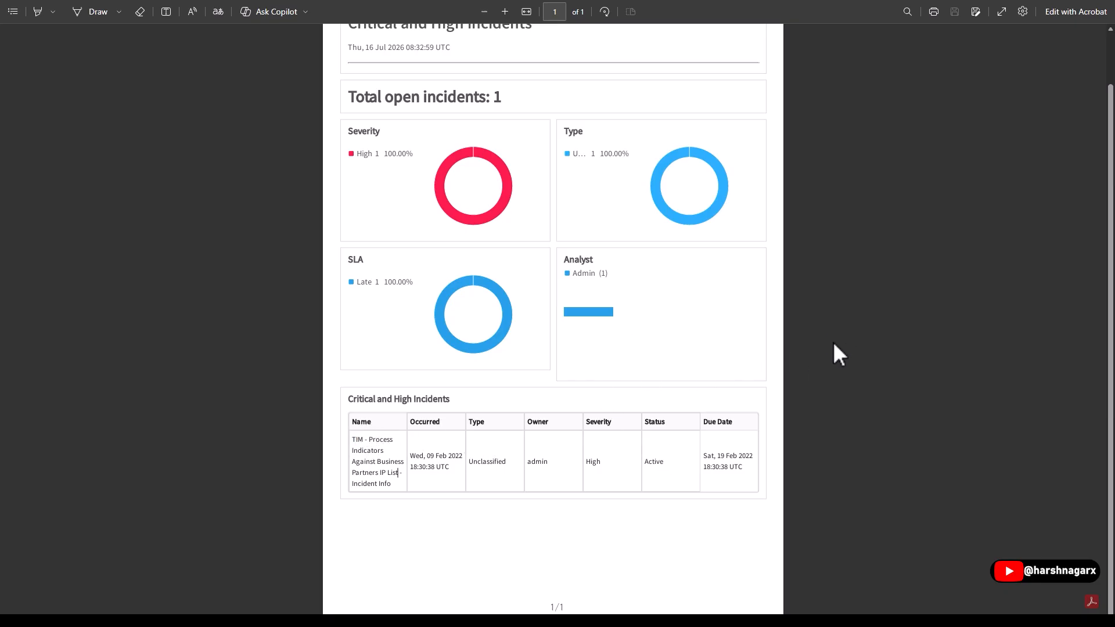
pyautogui.scroll(1, 832, 343)
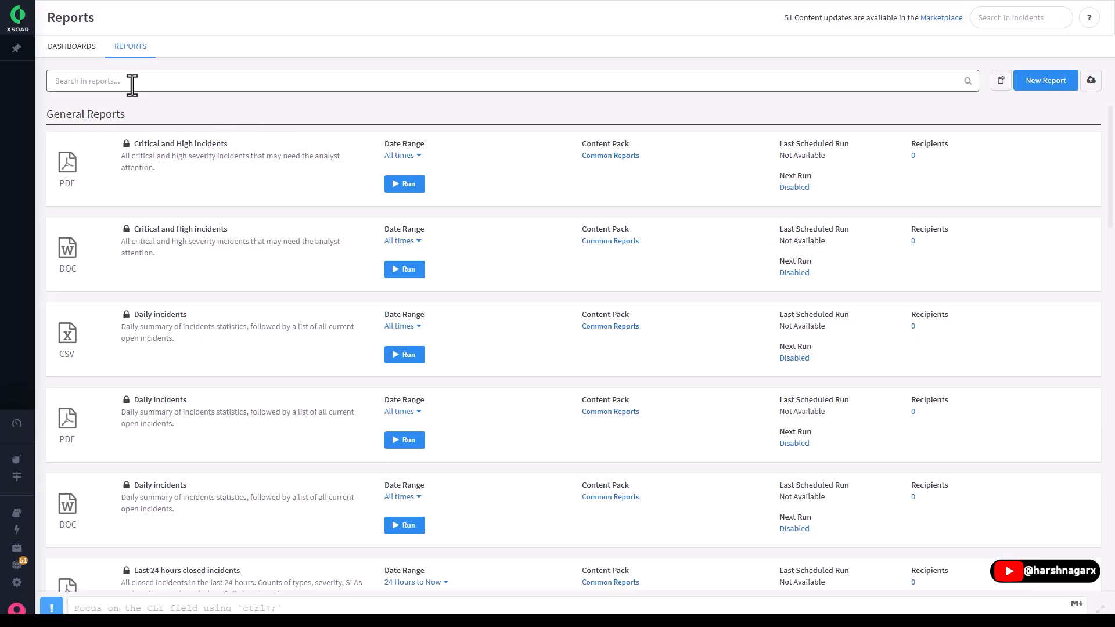
# - On the Incidents page, view the creation date range options and the assignee choices for the Log4j: Block Threats and Generate Report incident
pyautogui.moveTo(30, 63)
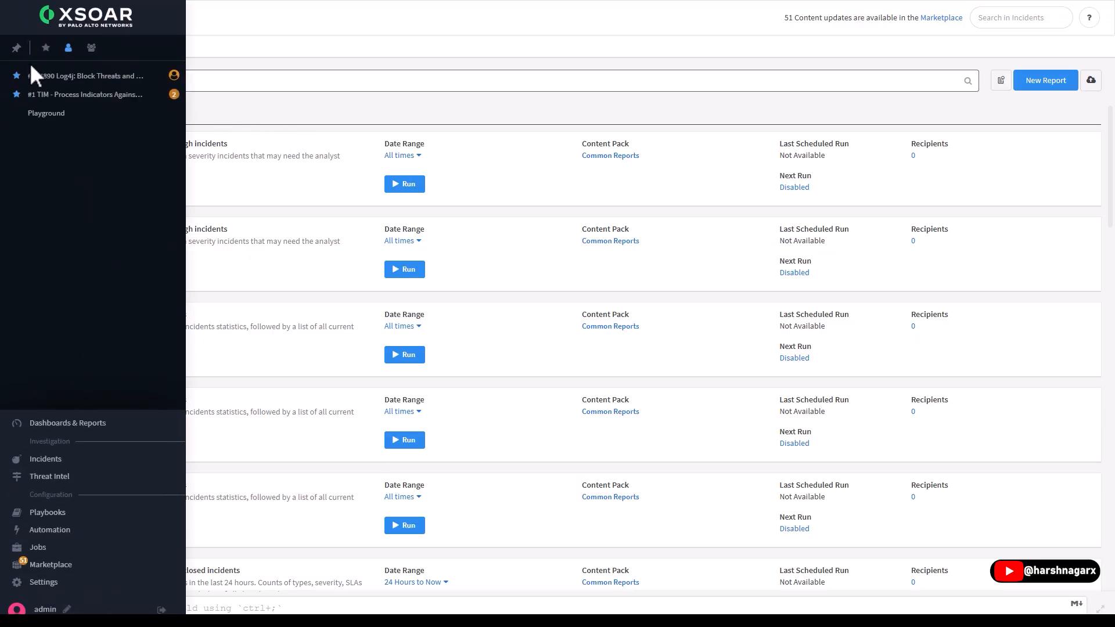
pyautogui.click(84, 460)
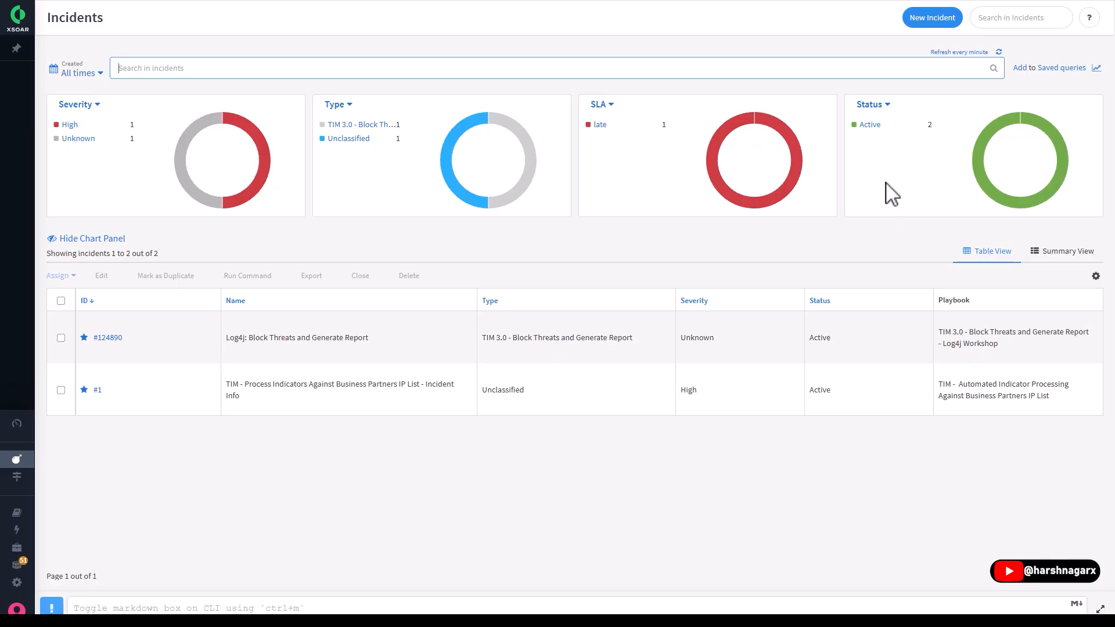
pyautogui.click(81, 73)
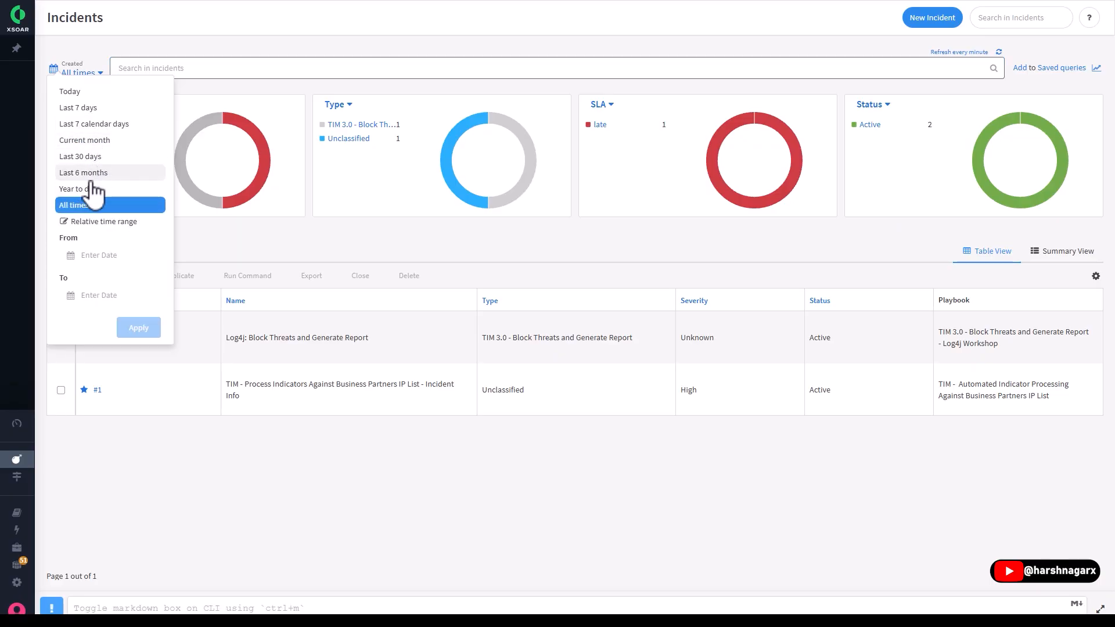
pyautogui.click(359, 498)
pyautogui.click(61, 337)
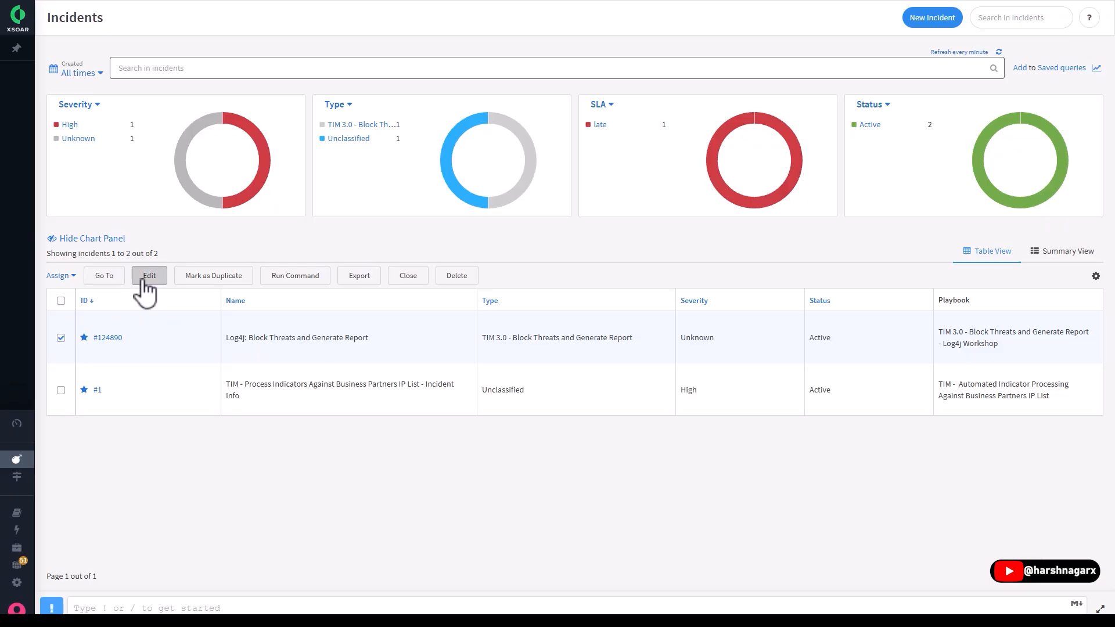
pyautogui.click(65, 276)
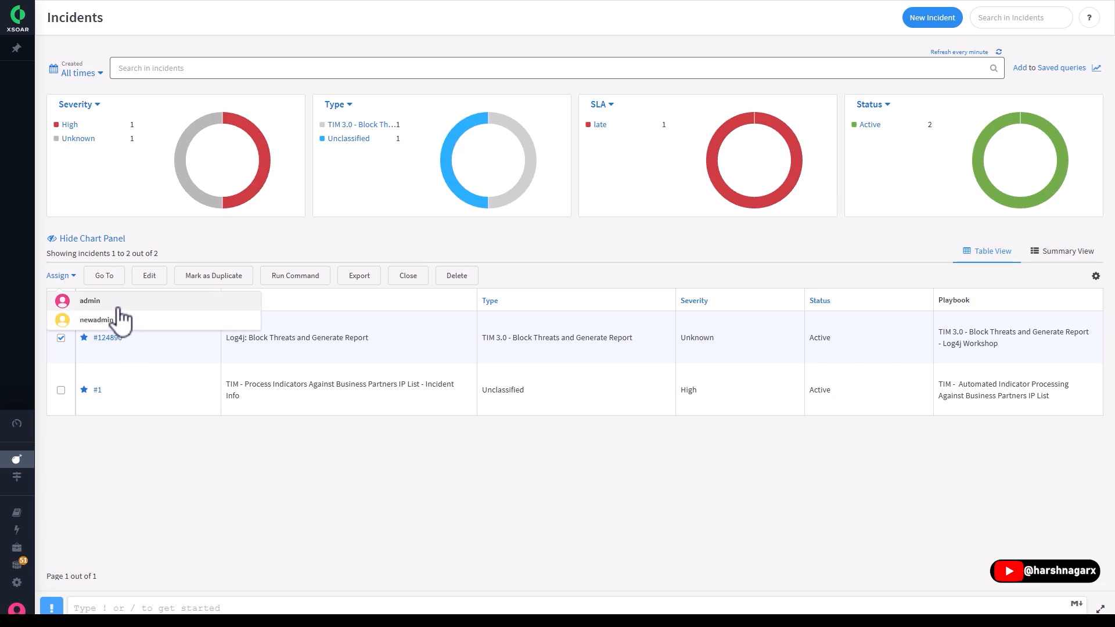
# - Open the Log4j: Block Threats and Generate Report incident and examine all columns of its Bad or Suspicious Indicators table
pyautogui.click(107, 338)
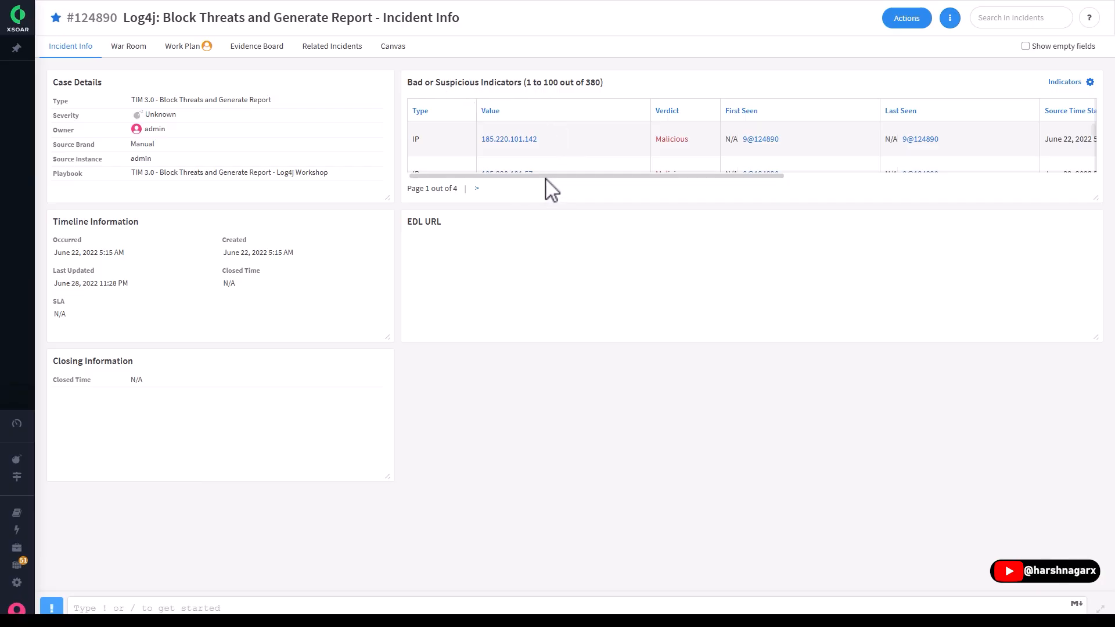
pyautogui.scroll(-1, 557, 152)
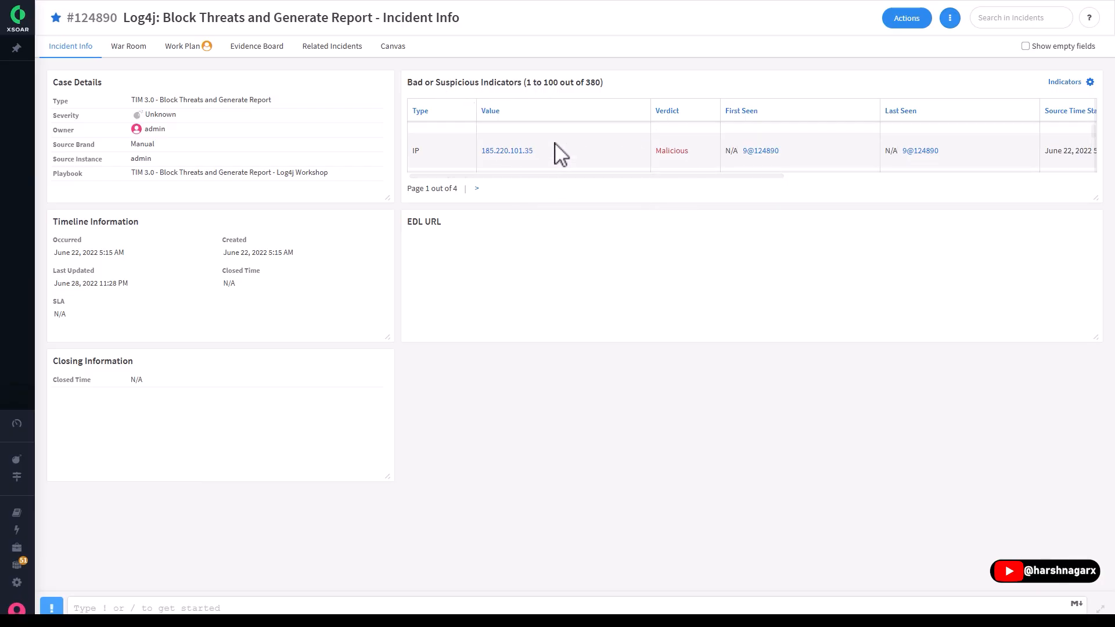
pyautogui.scroll(1, 546, 152)
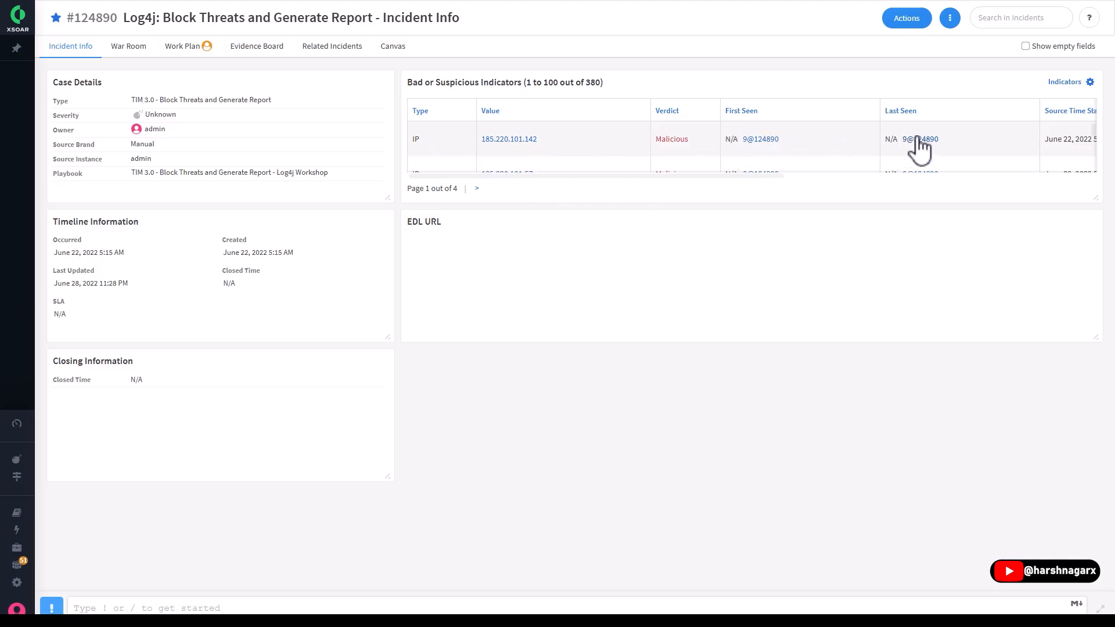
pyautogui.click(778, 174)
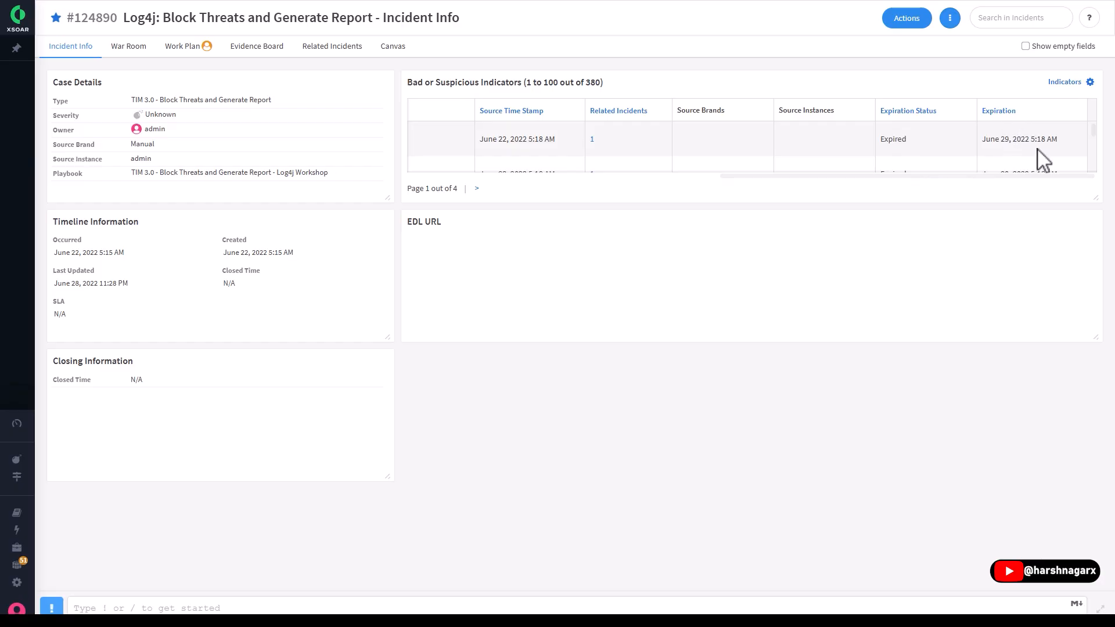
pyautogui.moveTo(1003, 175); pyautogui.dragTo(631, 155)
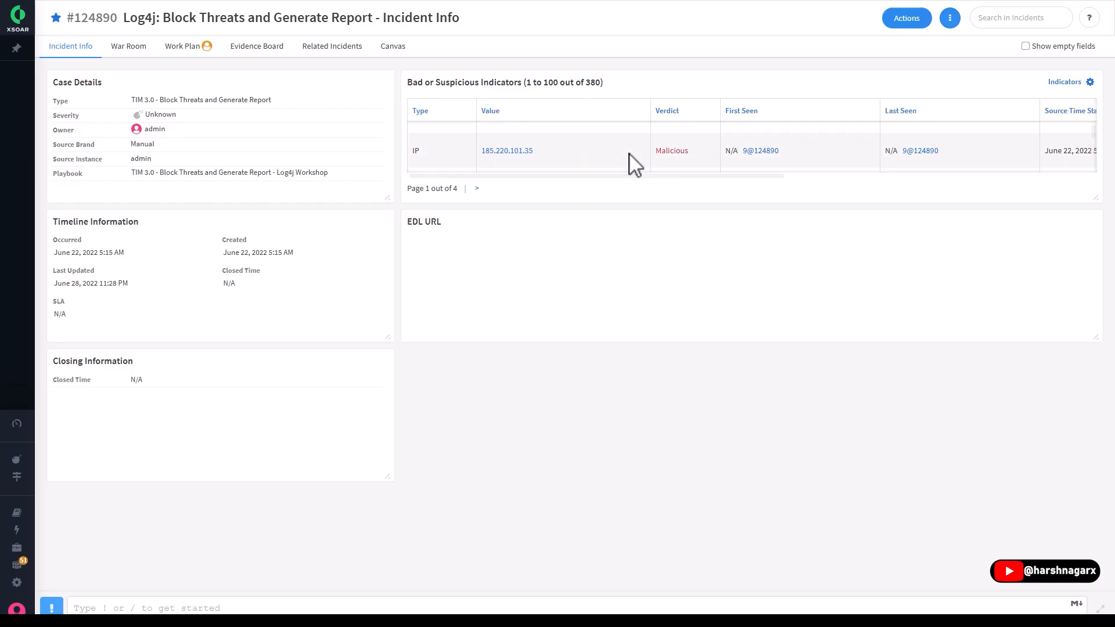
pyautogui.scroll(-2, 632, 159)
# - Review the Log4j incident's War Room entries, including the field changes, Workplan task entries and script errors
pyautogui.click(129, 48)
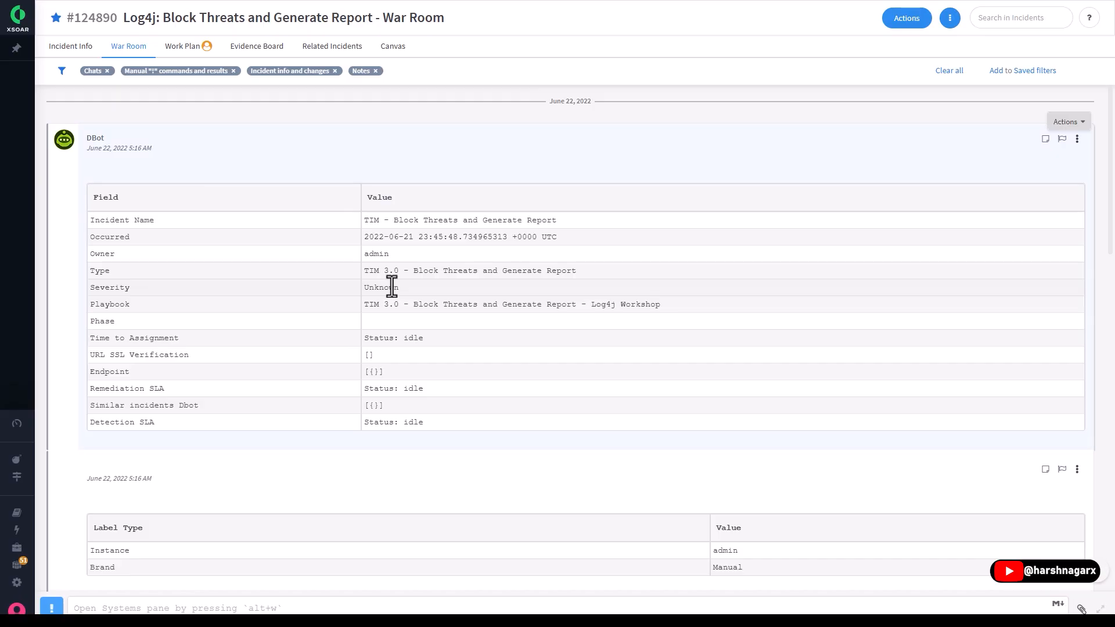
pyautogui.scroll(-10, 392, 286)
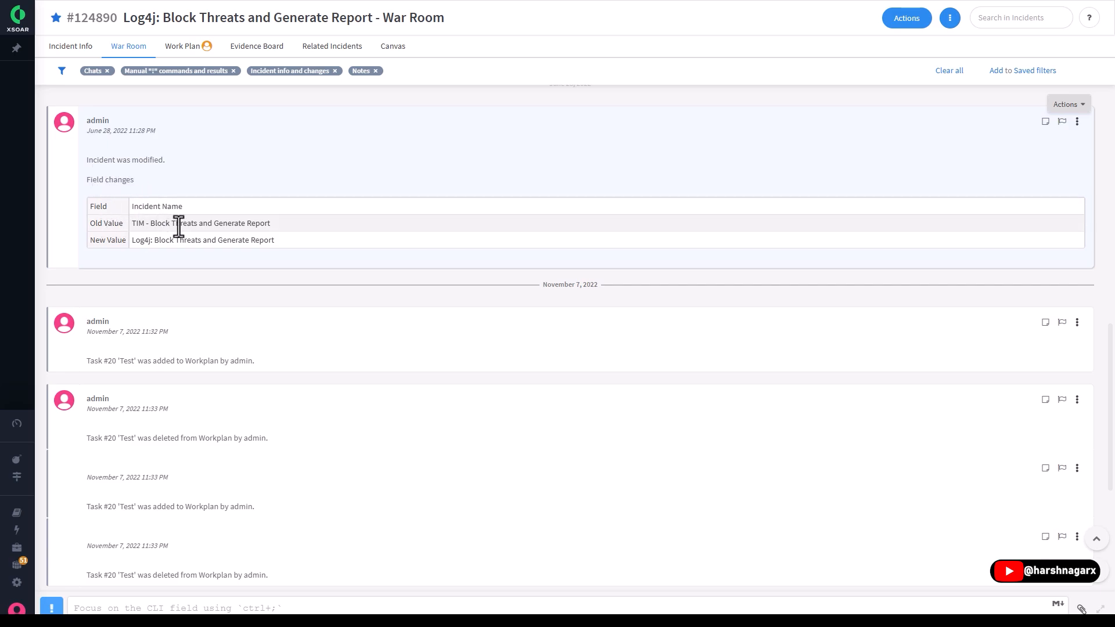
pyautogui.scroll(-2, 269, 293)
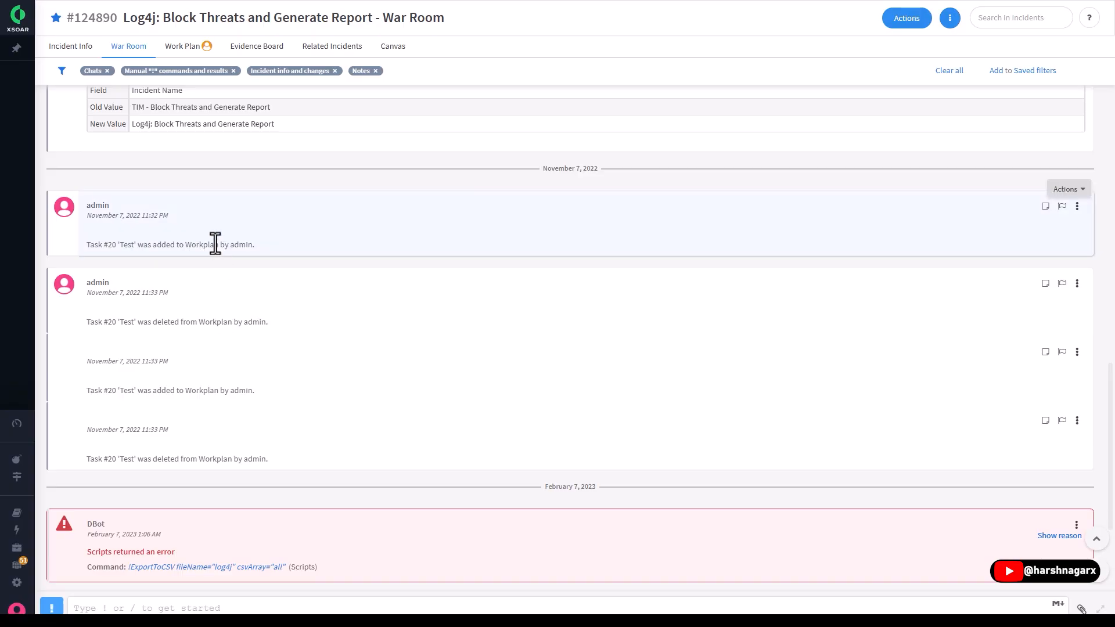
pyautogui.scroll(-2, 279, 367)
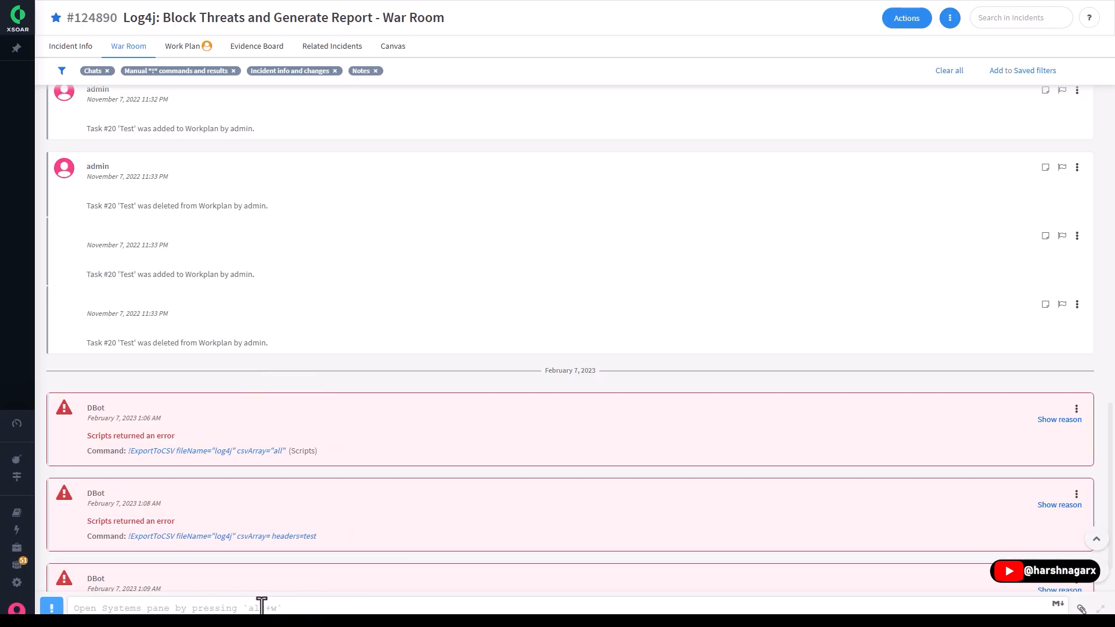
pyautogui.scroll(-1, 279, 549)
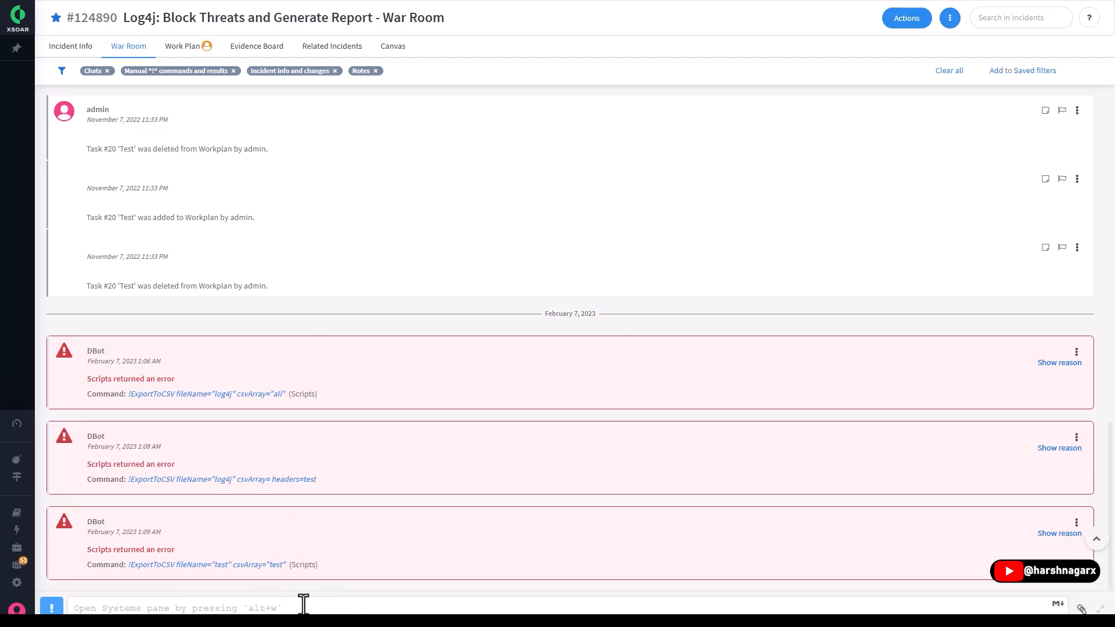
pyautogui.scroll(4, 391, 436)
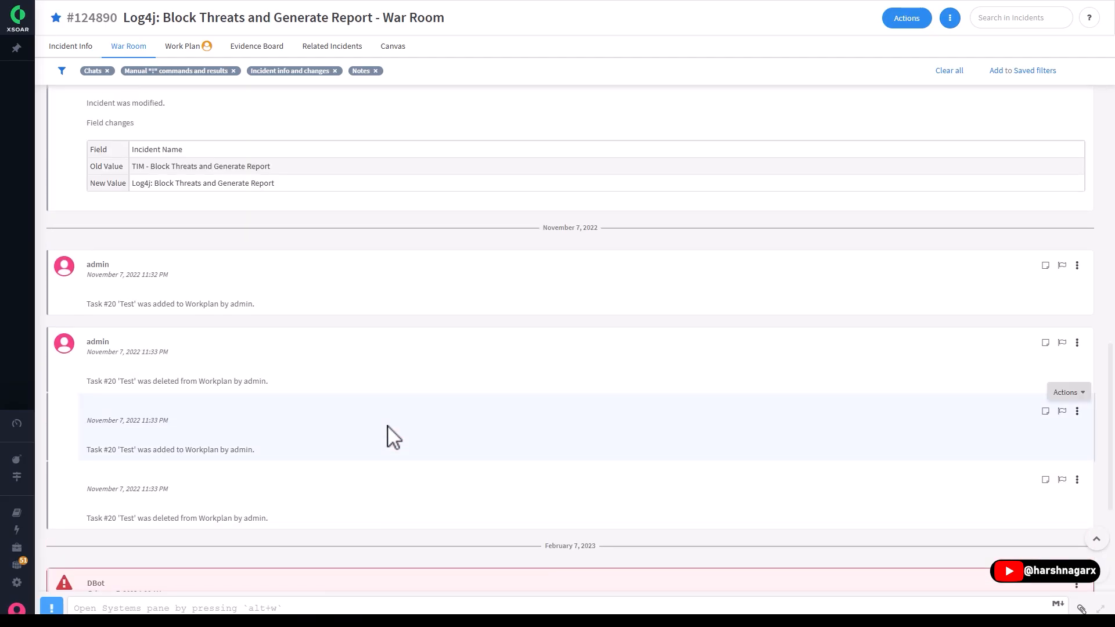
pyautogui.scroll(-2, 289, 497)
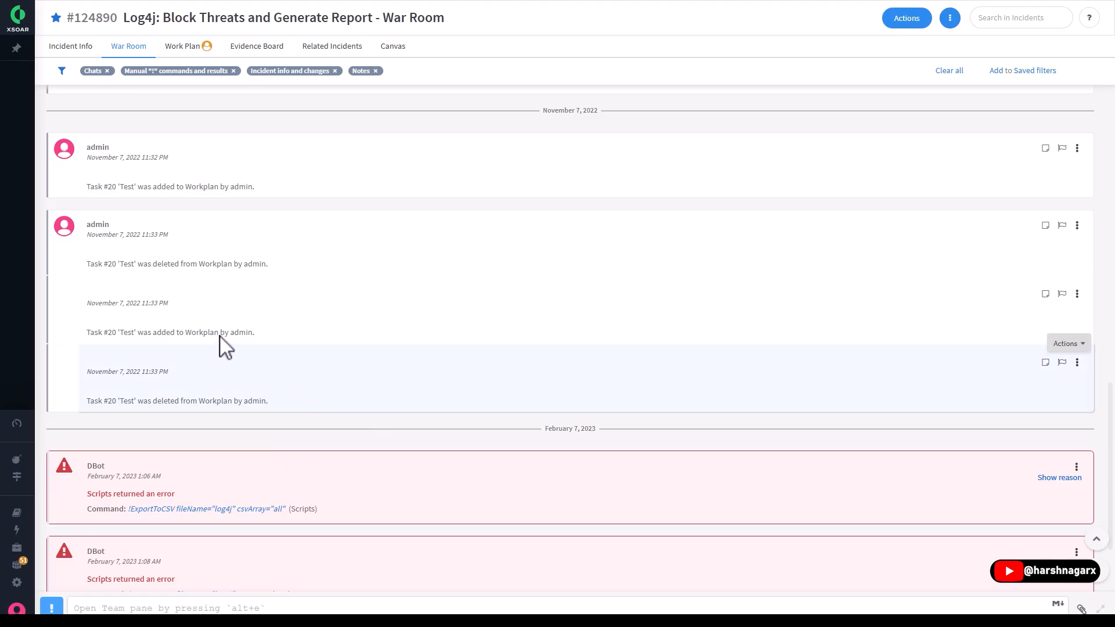
# - Examine the incident's Work Plan playbook flow from the Playbook Triggered start through indicator collection, remediation and reporting
pyautogui.click(182, 46)
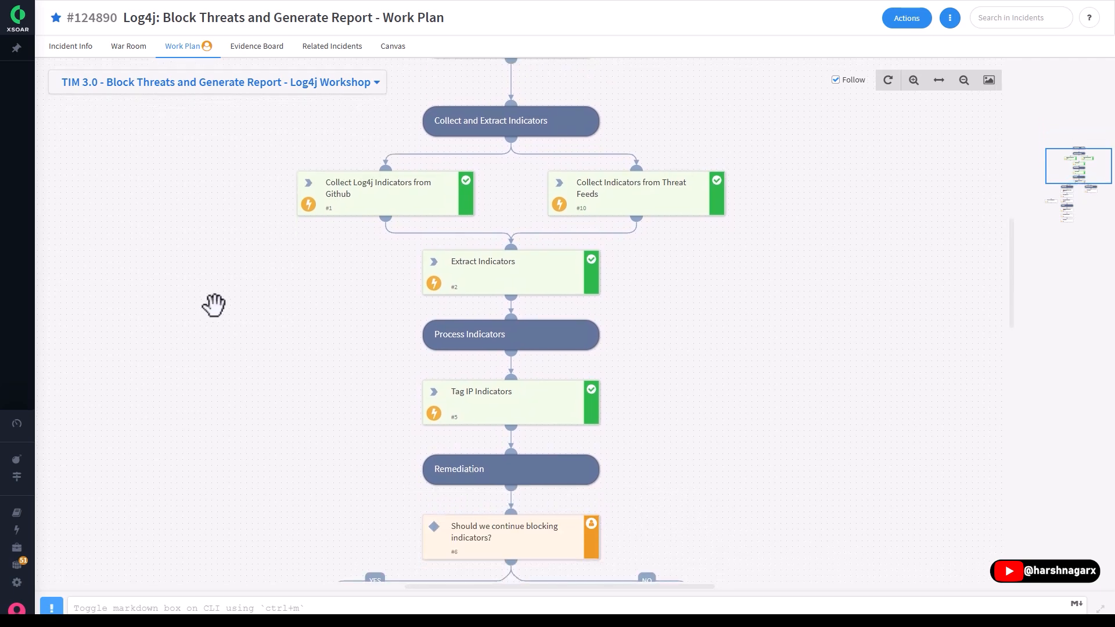
pyautogui.moveTo(251, 287); pyautogui.dragTo(262, 163)
pyautogui.moveTo(240, 277); pyautogui.dragTo(236, 134)
pyautogui.moveTo(203, 332); pyautogui.dragTo(290, 222)
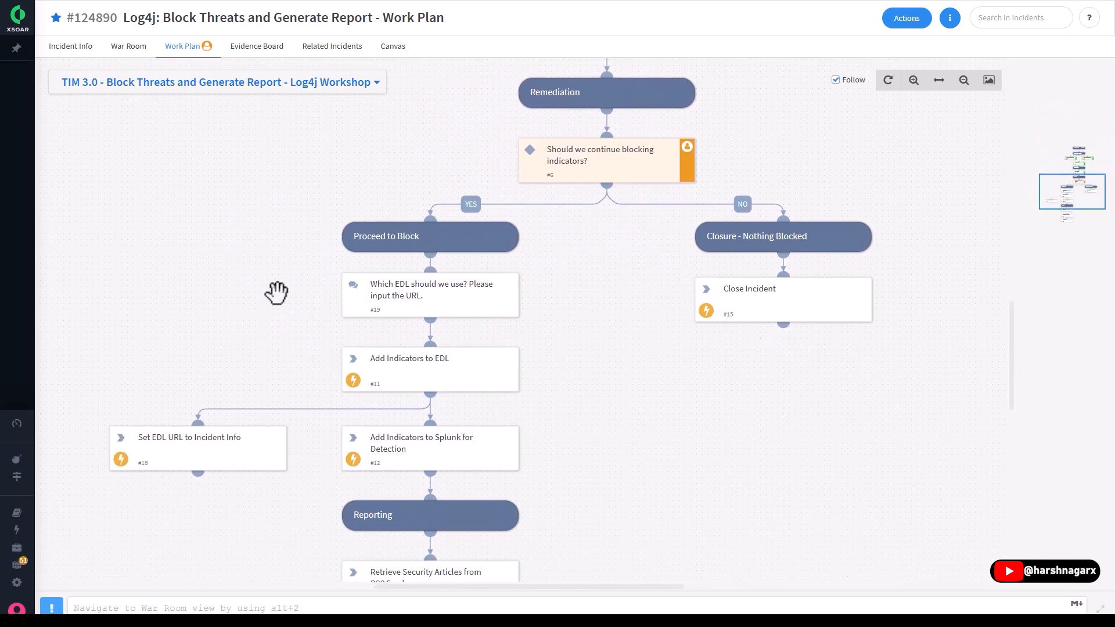
pyautogui.moveTo(338, 97); pyautogui.dragTo(251, 381)
pyautogui.moveTo(278, 153); pyautogui.dragTo(266, 404)
pyautogui.moveTo(264, 225); pyautogui.dragTo(260, 319)
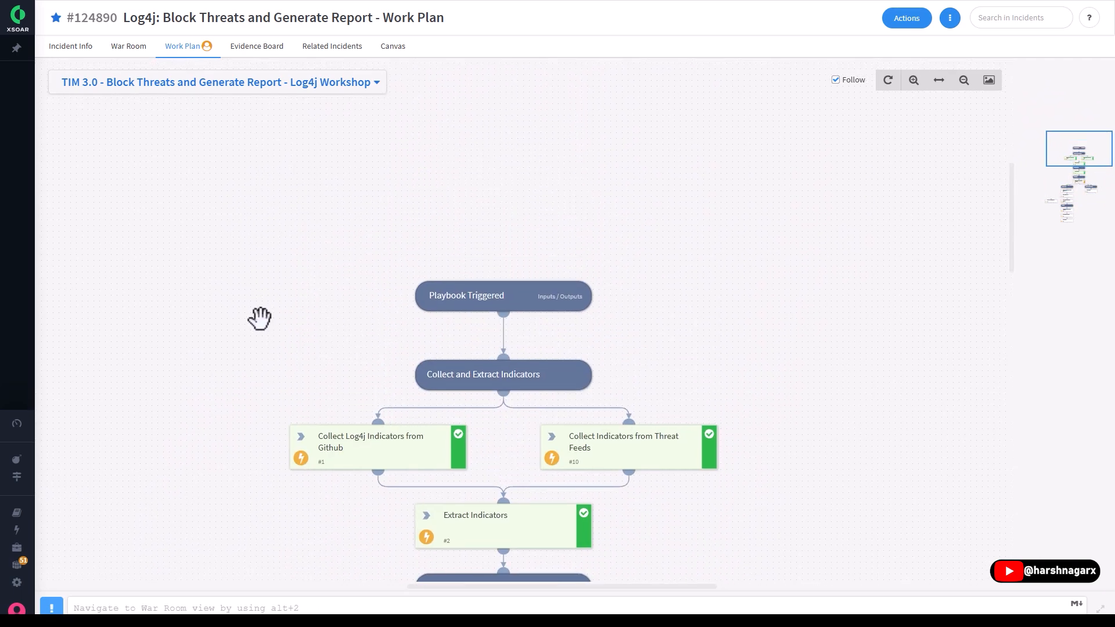
pyautogui.moveTo(231, 421); pyautogui.dragTo(230, 257)
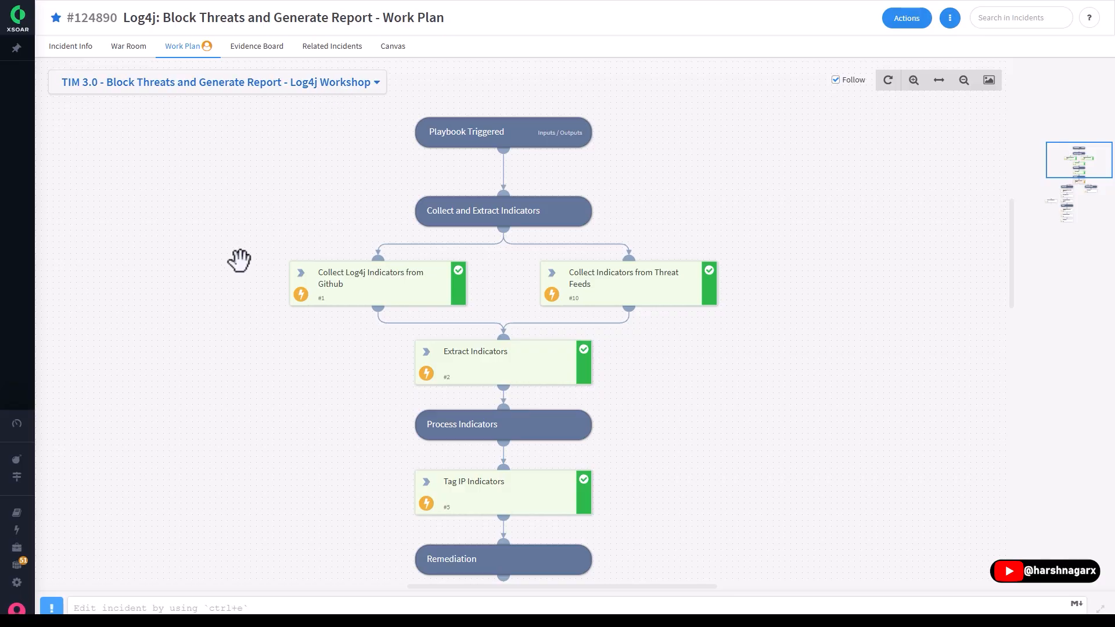
# - Examine the Work Plan's blocking decision with its YES and NO branches, and the reporting tasks down to Close Incident
pyautogui.moveTo(239, 262); pyautogui.dragTo(241, 245)
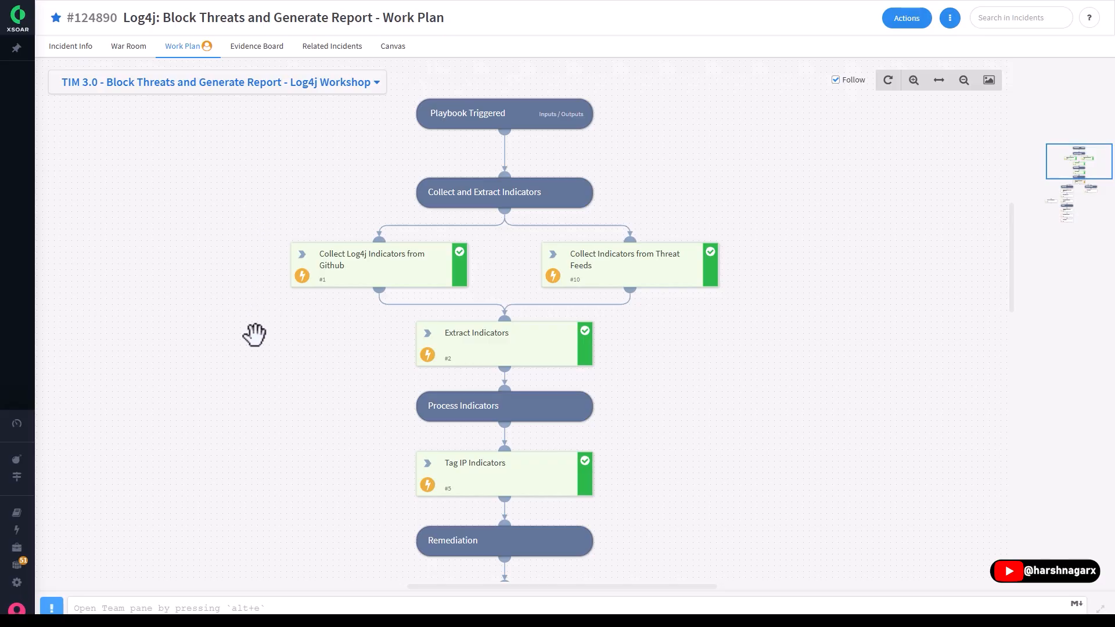
pyautogui.scroll(-3, 269, 368)
pyautogui.moveTo(245, 392); pyautogui.dragTo(248, 277)
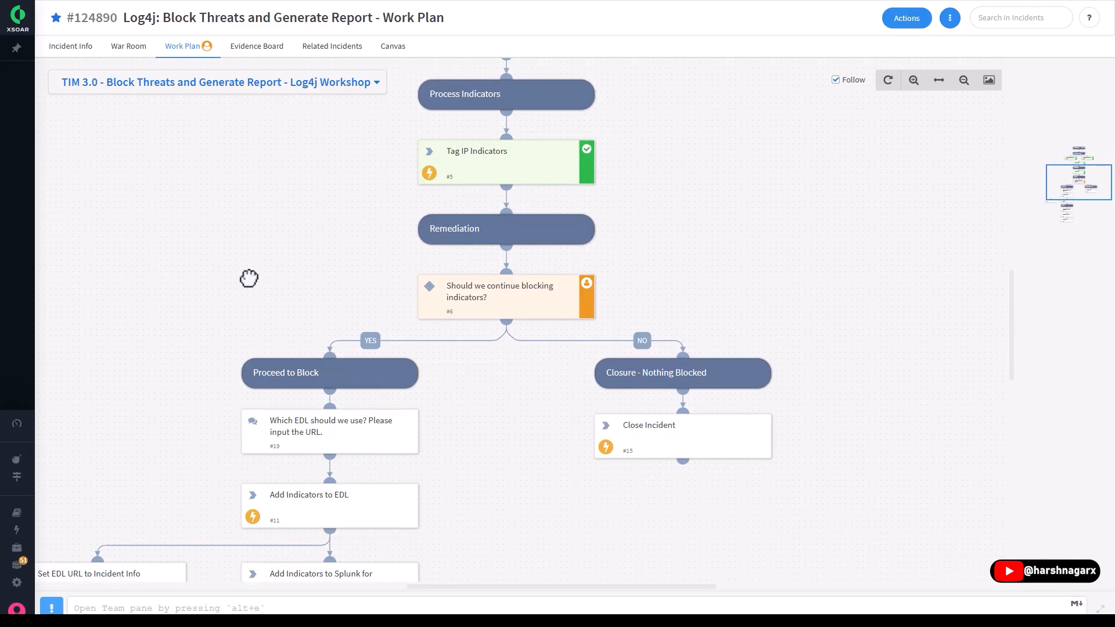
pyautogui.moveTo(214, 330); pyautogui.dragTo(263, 511)
pyautogui.moveTo(280, 254); pyautogui.dragTo(272, 477)
pyautogui.moveTo(292, 358); pyautogui.dragTo(282, 198)
pyautogui.moveTo(310, 329); pyautogui.dragTo(293, 431)
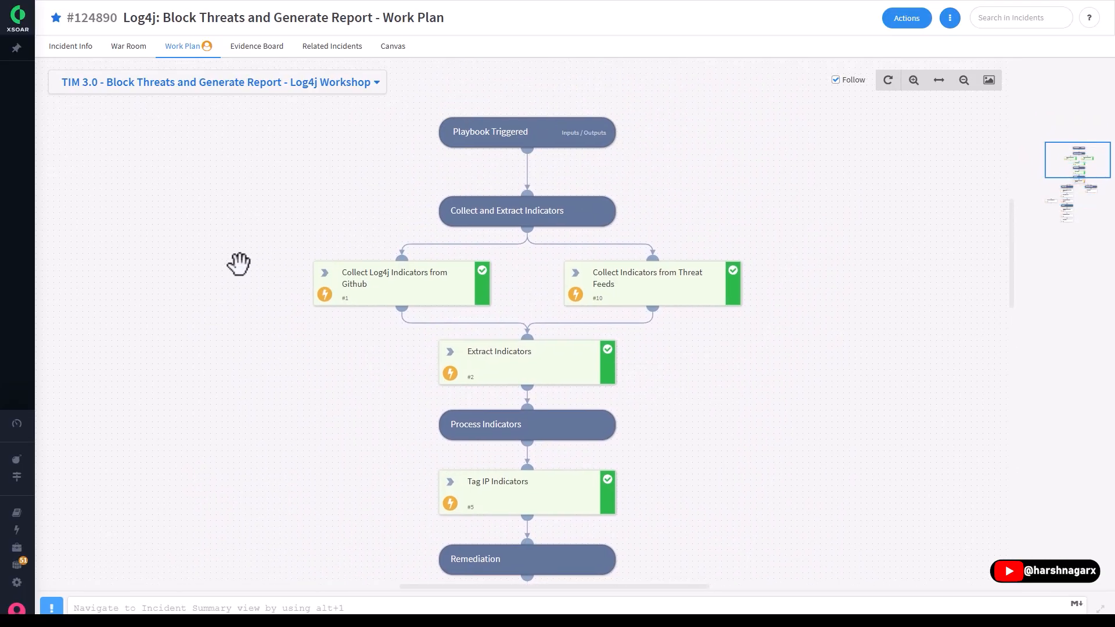
pyautogui.moveTo(287, 252); pyautogui.dragTo(260, 319)
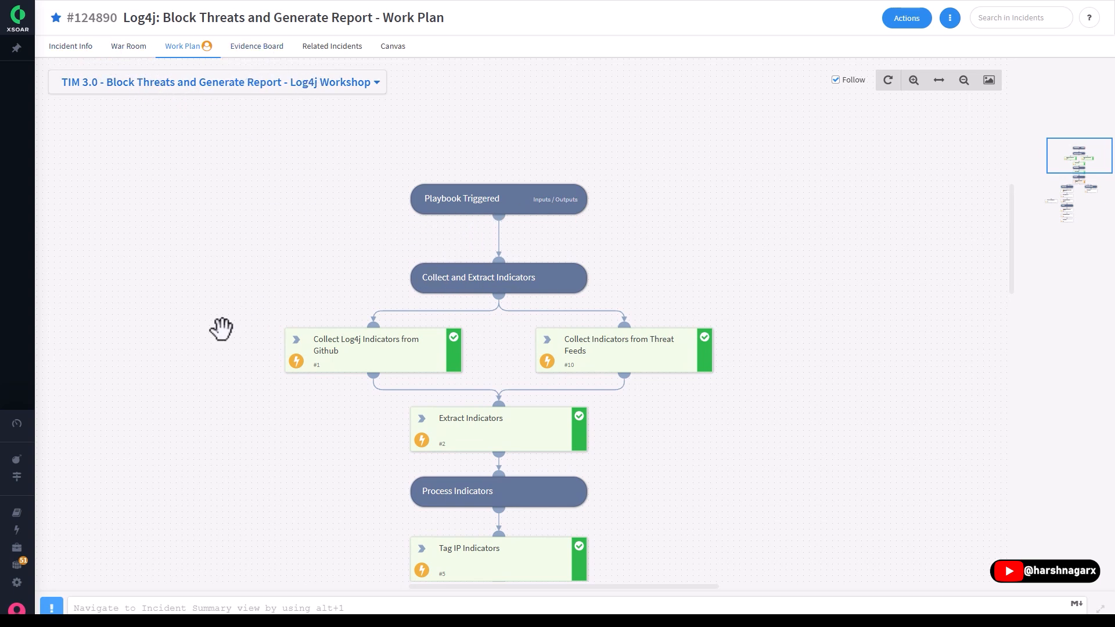
pyautogui.scroll(-9, 221, 326)
pyautogui.moveTo(170, 323); pyautogui.dragTo(299, 141)
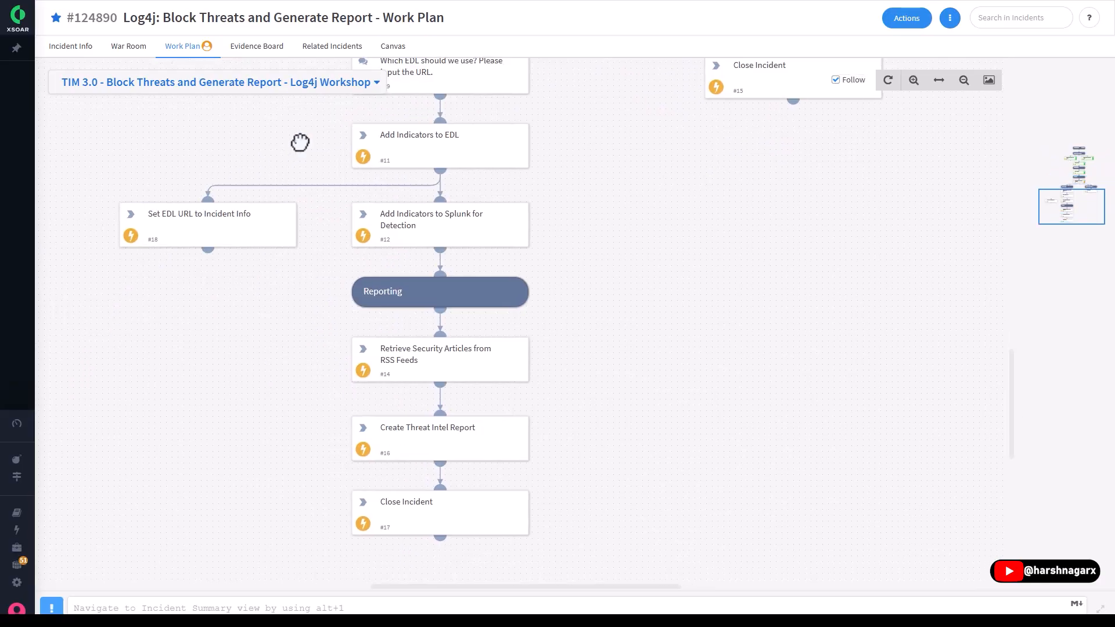
pyautogui.scroll(10, 336, 286)
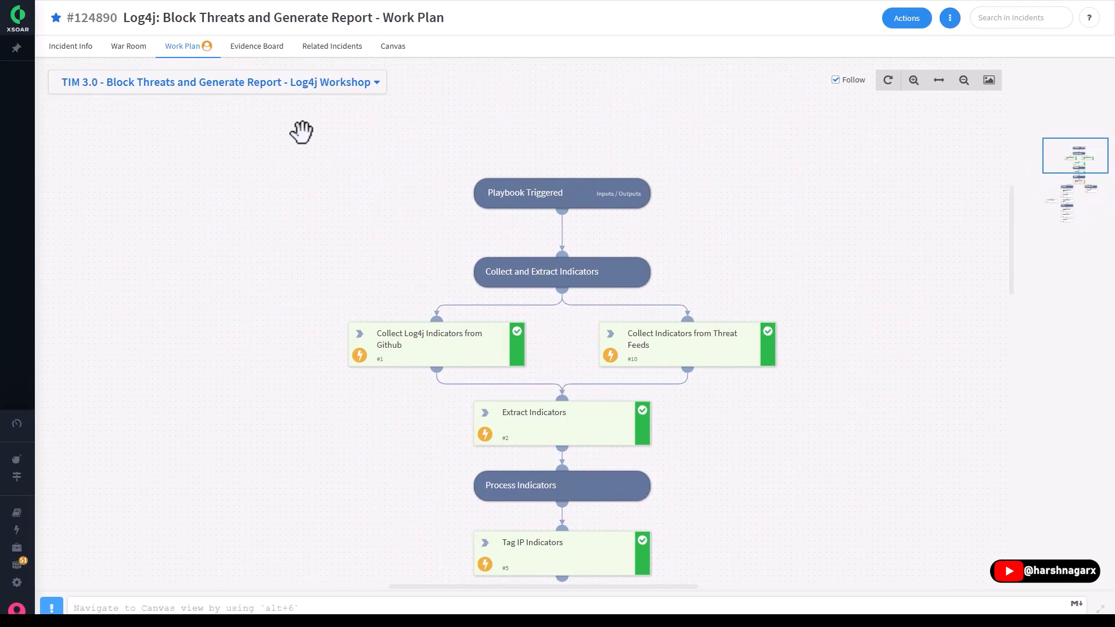
# - Check the incident's Evidence Board and return to the Work Plan to review its tasks from indicator collection to Reporting
pyautogui.click(256, 47)
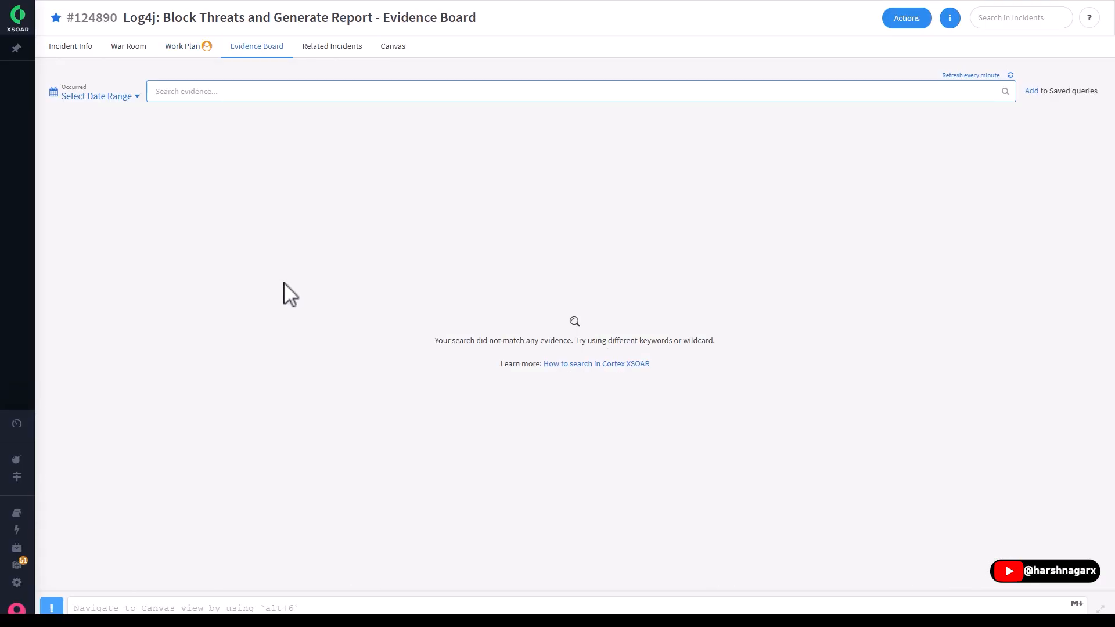
pyautogui.click(209, 51)
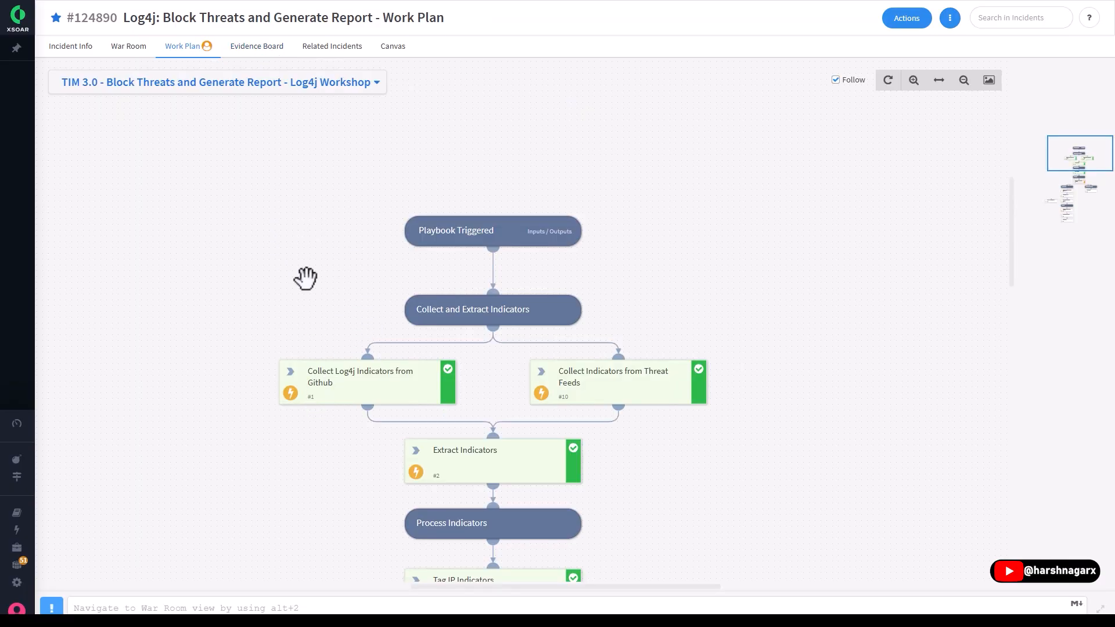
pyautogui.click(328, 377)
pyautogui.moveTo(277, 431); pyautogui.dragTo(281, 408)
pyautogui.click(367, 67)
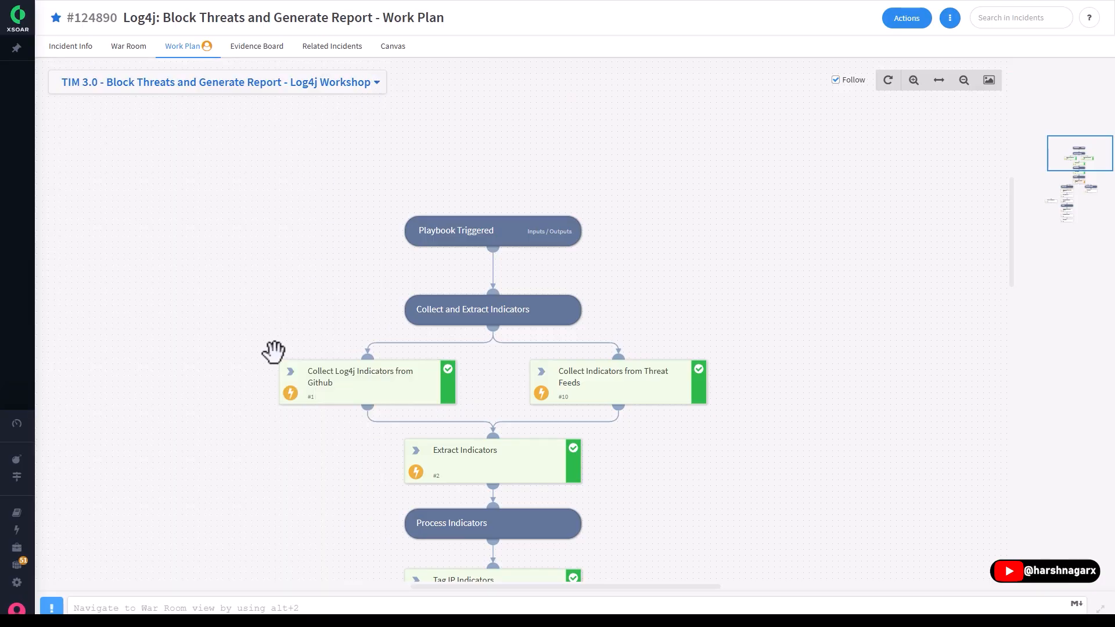
pyautogui.scroll(-6, 276, 351)
pyautogui.scroll(-5, 282, 352)
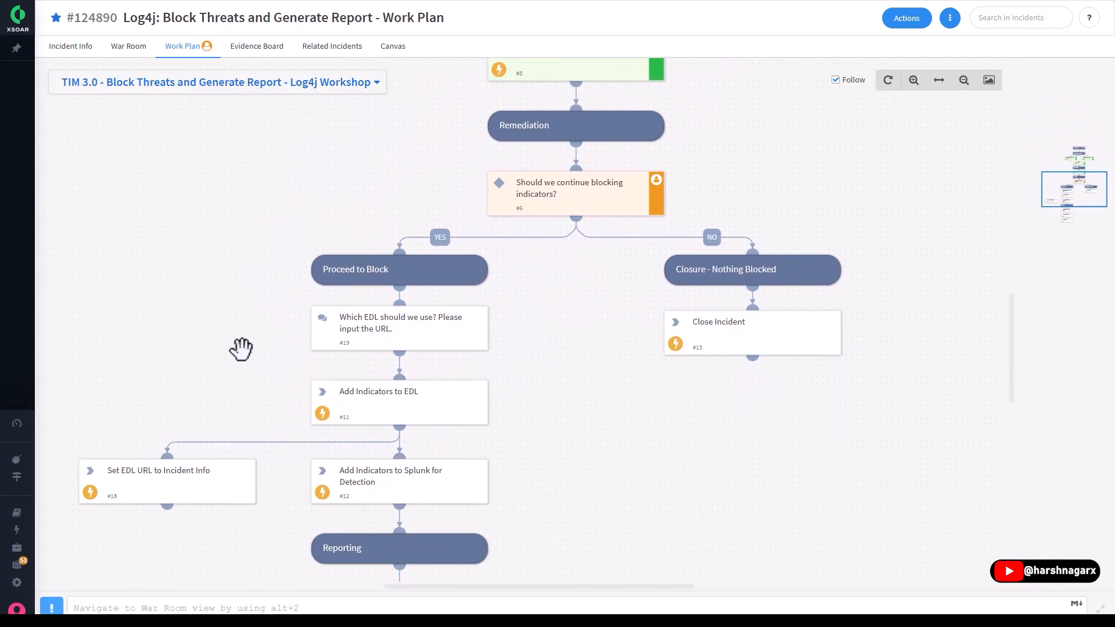
pyautogui.scroll(4, 267, 274)
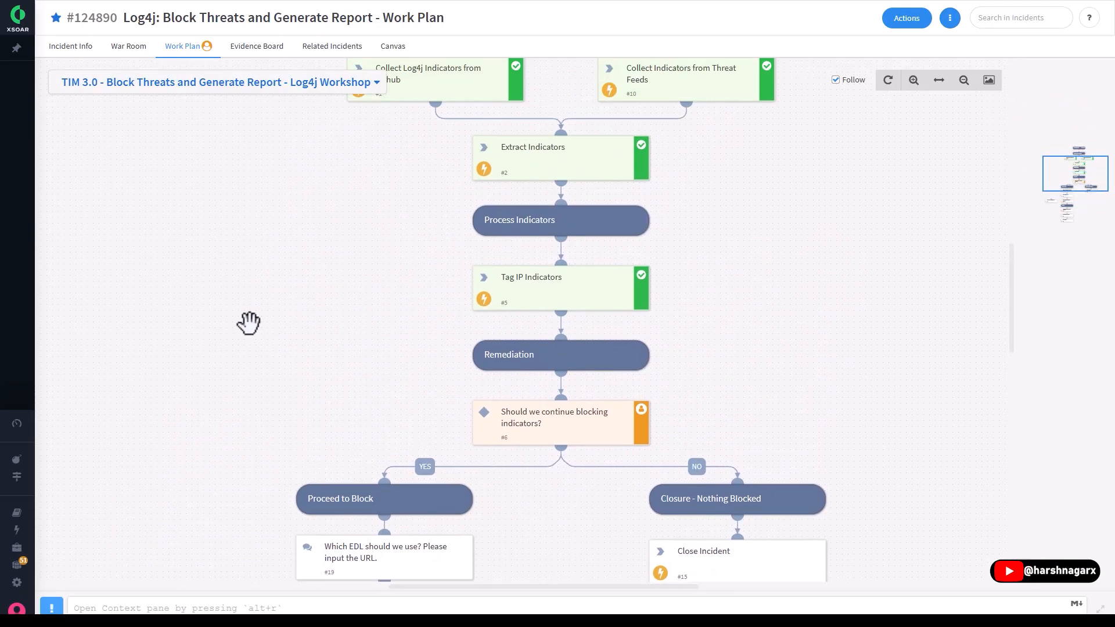
# - View the Log4j incident's Evidence Board and its Related Incidents
pyautogui.click(252, 49)
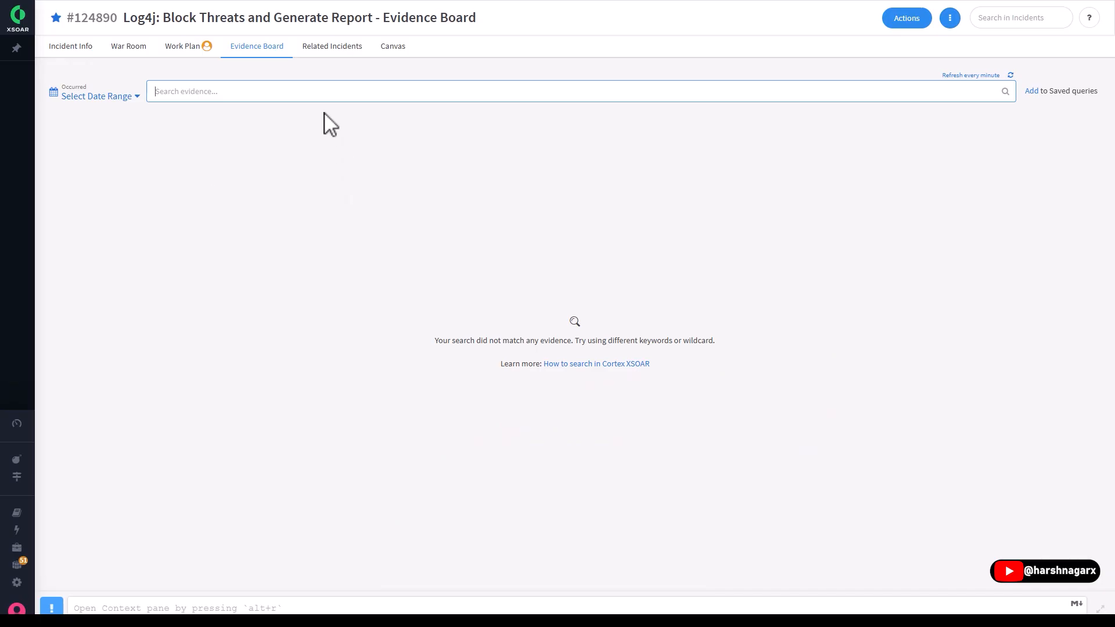
pyautogui.click(329, 49)
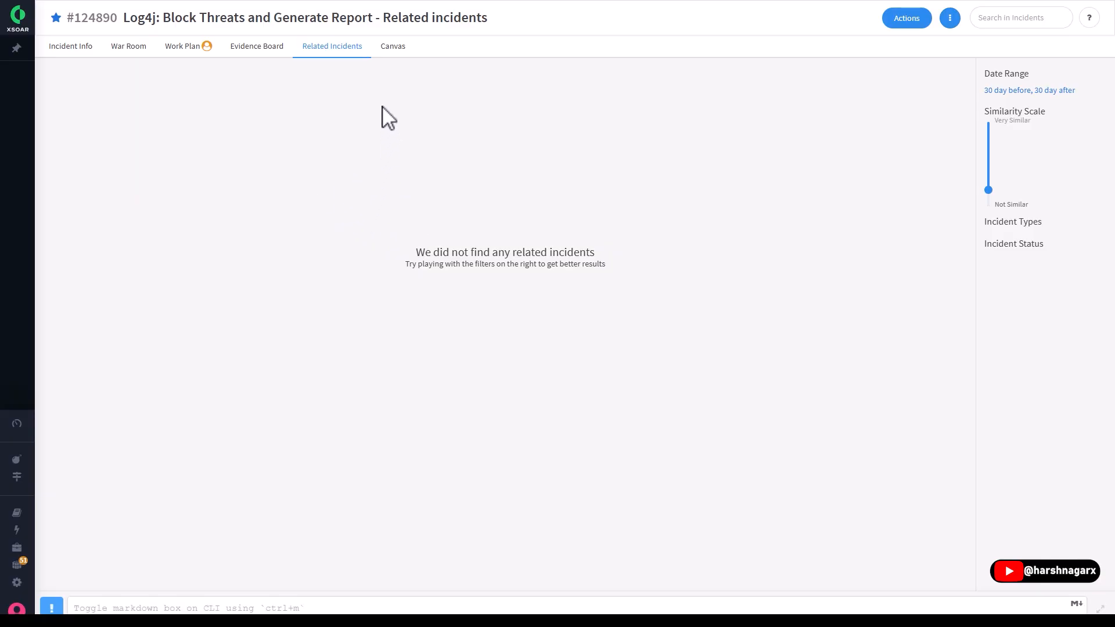
# - Open the Threat Intel page, browse the XSOAR indicators table and expand the verdict details of the first File indicator
pyautogui.click(74, 479)
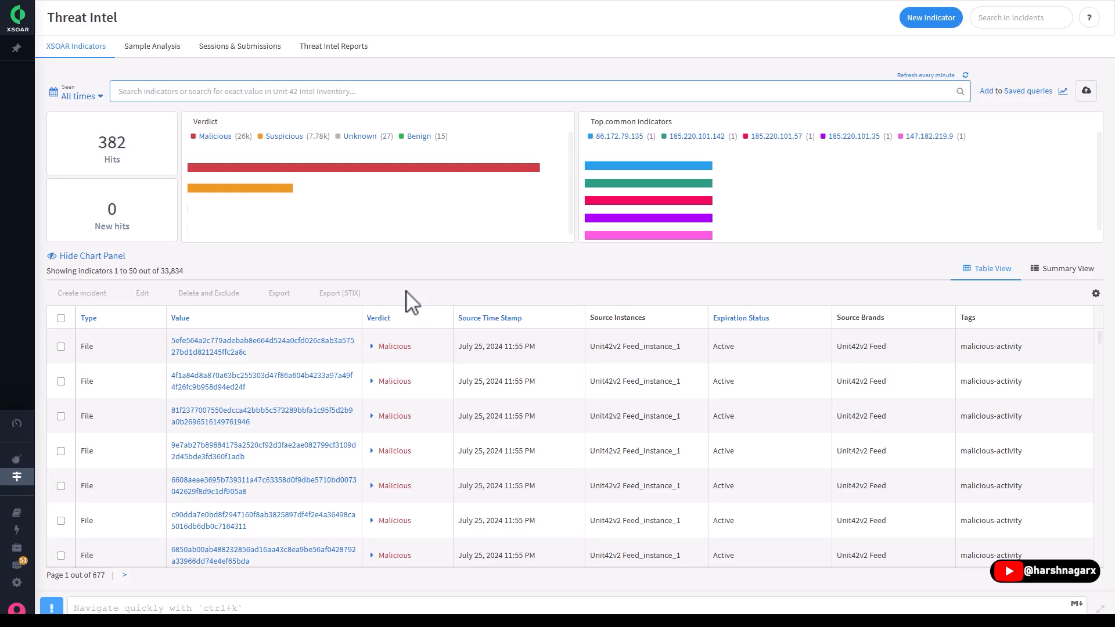
pyautogui.scroll(-5, 286, 393)
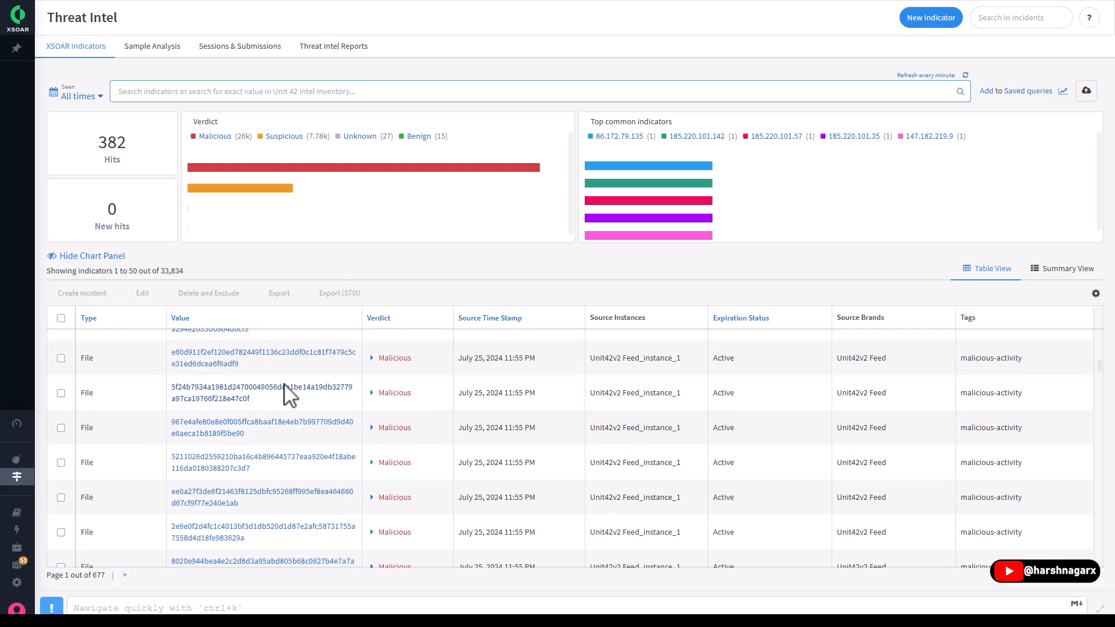
pyautogui.scroll(-3, 302, 412)
pyautogui.scroll(-3, 314, 430)
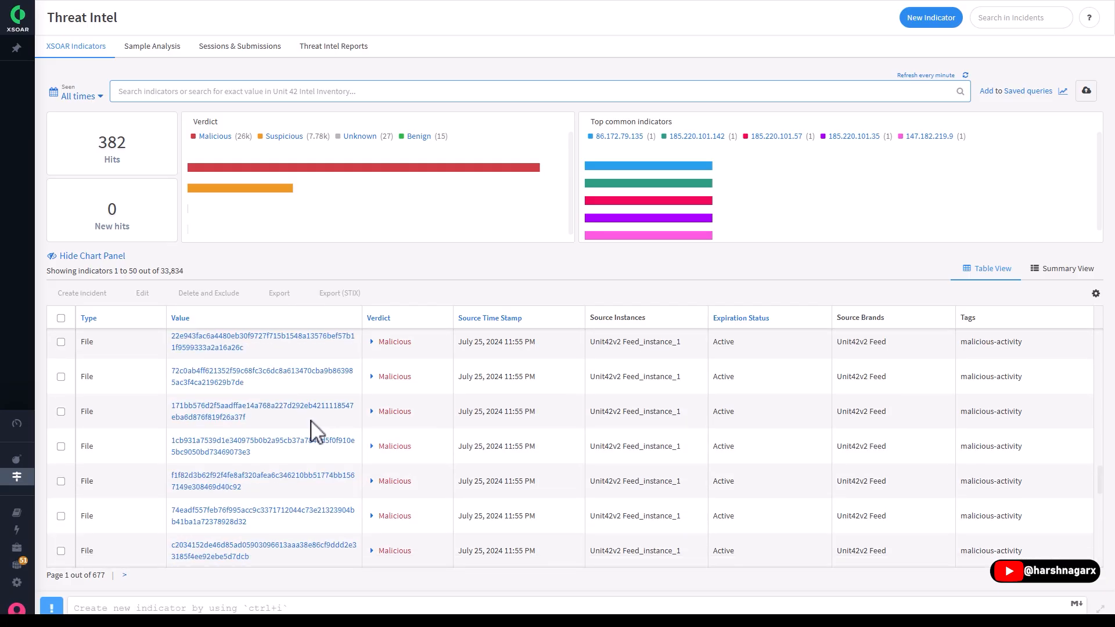
pyautogui.scroll(5, 318, 434)
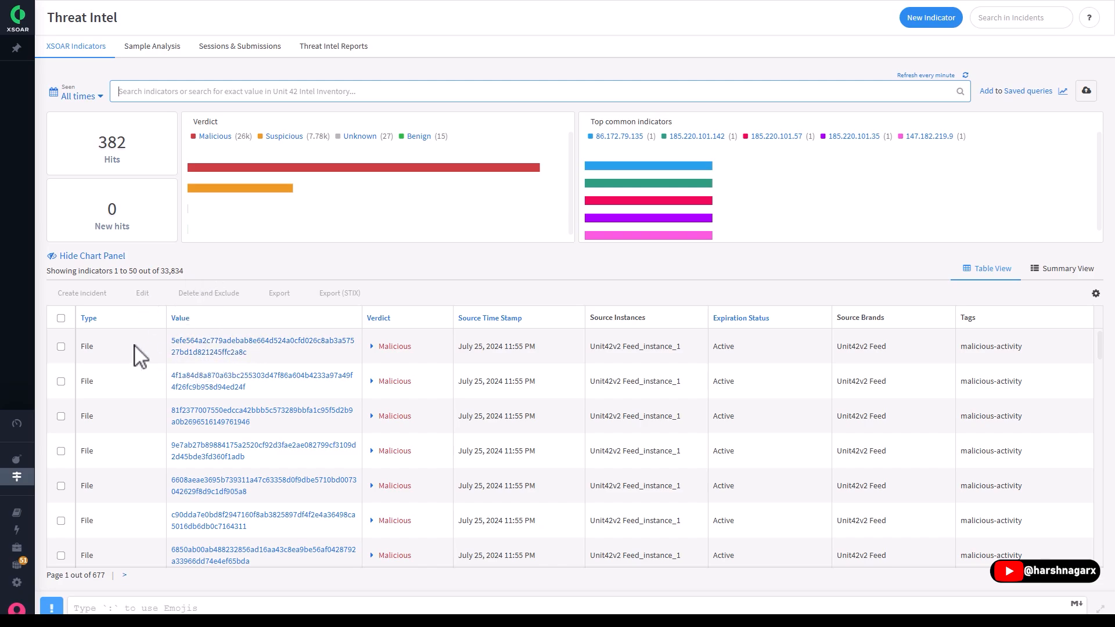
pyautogui.click(372, 346)
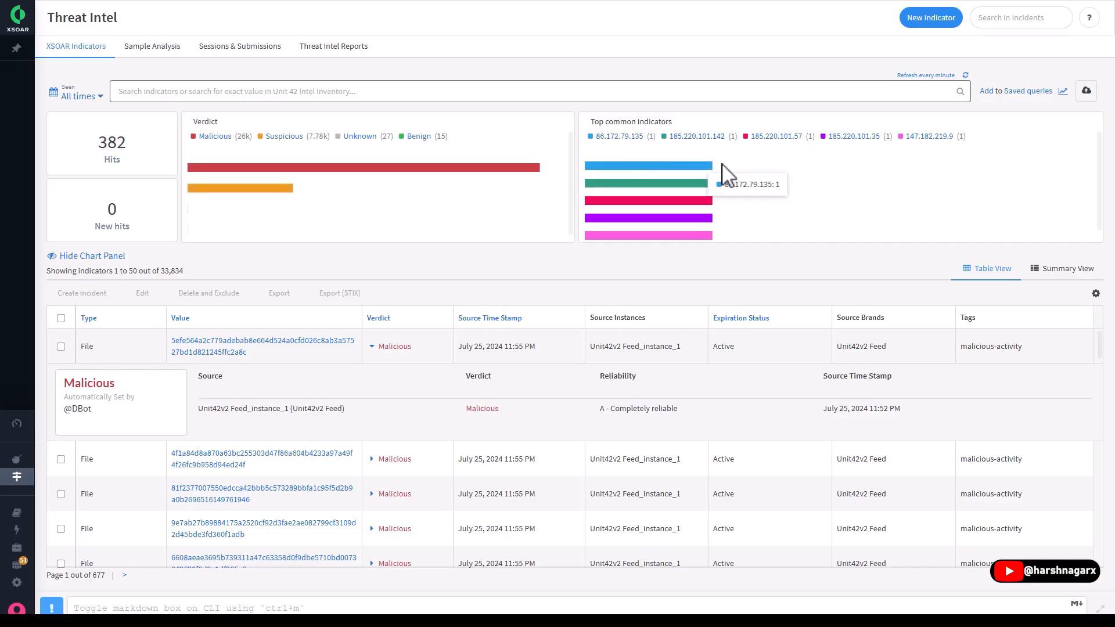
# - Open the first File indicator and examine its summary, including verdict, file details, relationships, timeline and related incidents
pyautogui.click(325, 342)
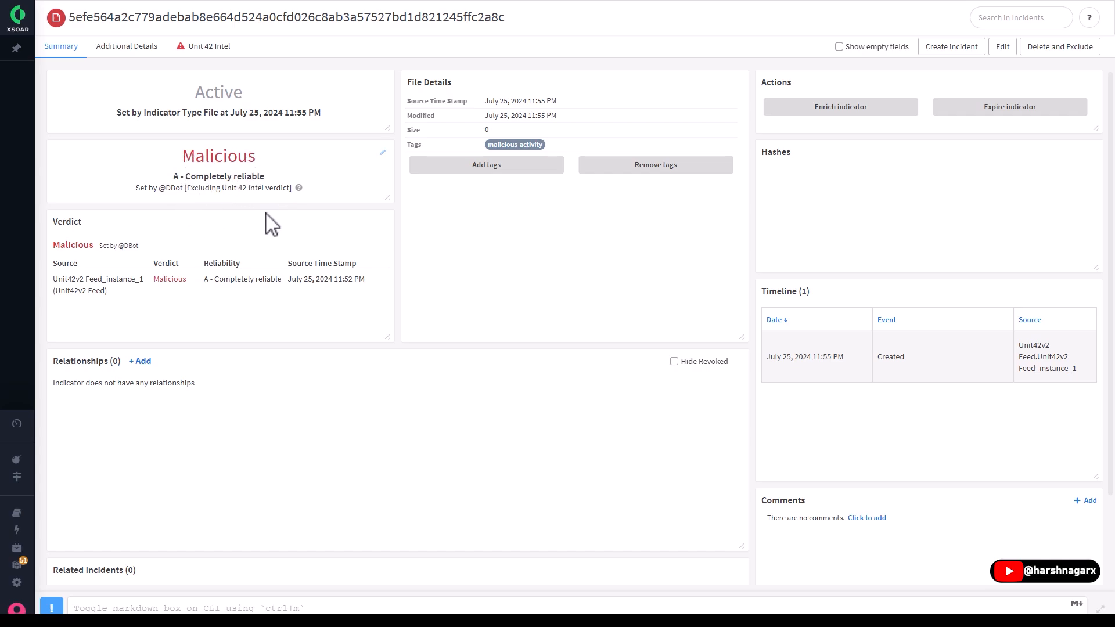
pyautogui.scroll(-2, 120, 402)
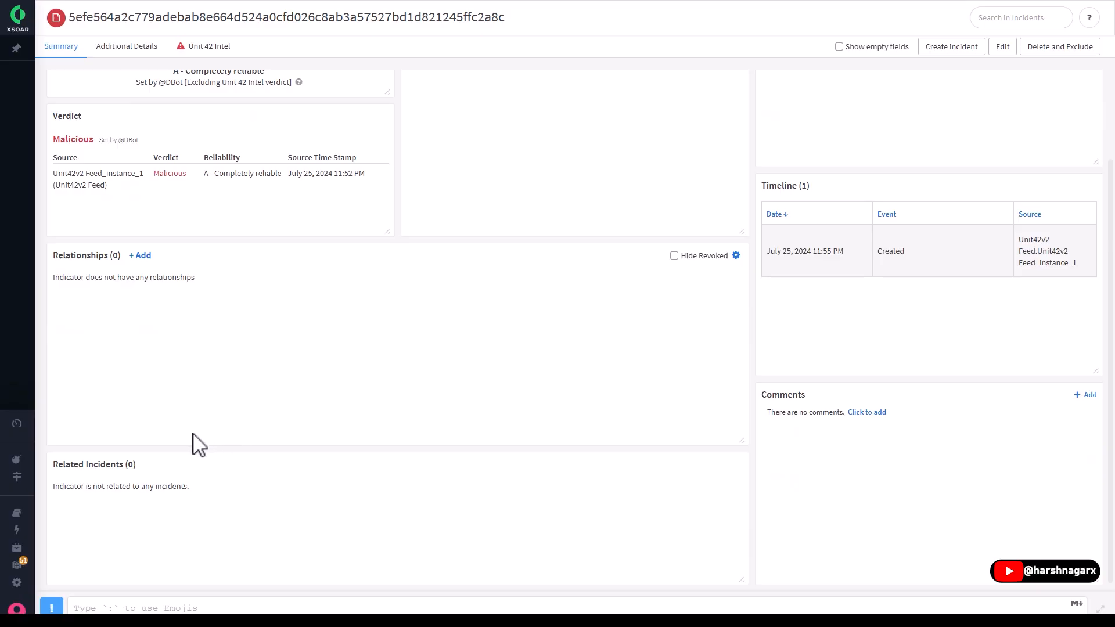
pyautogui.scroll(2, 348, 356)
pyautogui.scroll(-2, 349, 356)
pyautogui.scroll(2, 395, 413)
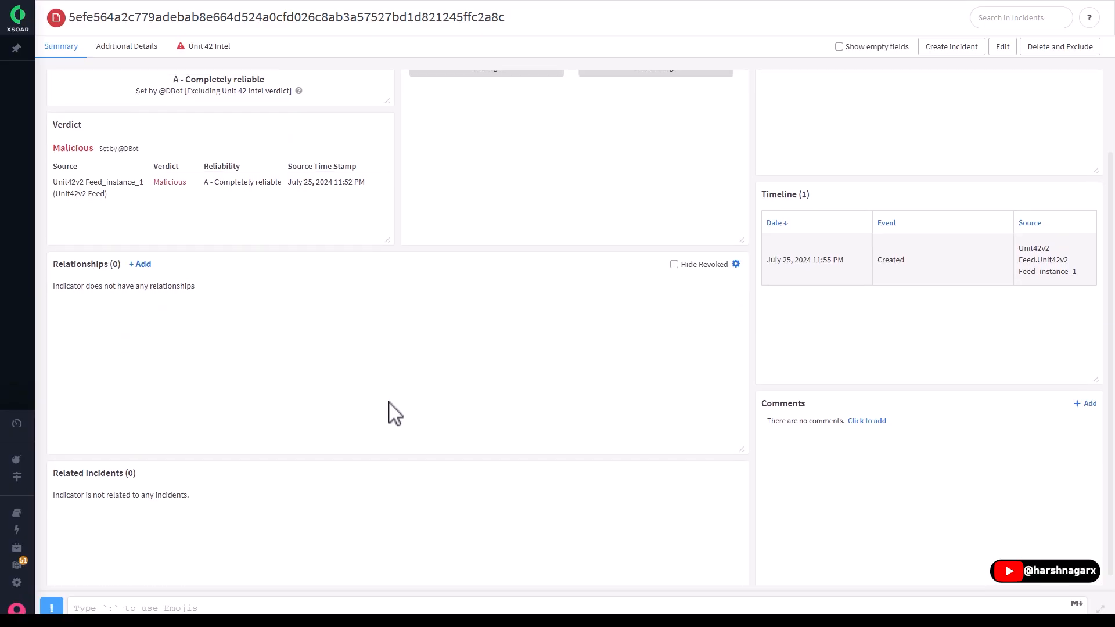
pyautogui.scroll(-2, 395, 414)
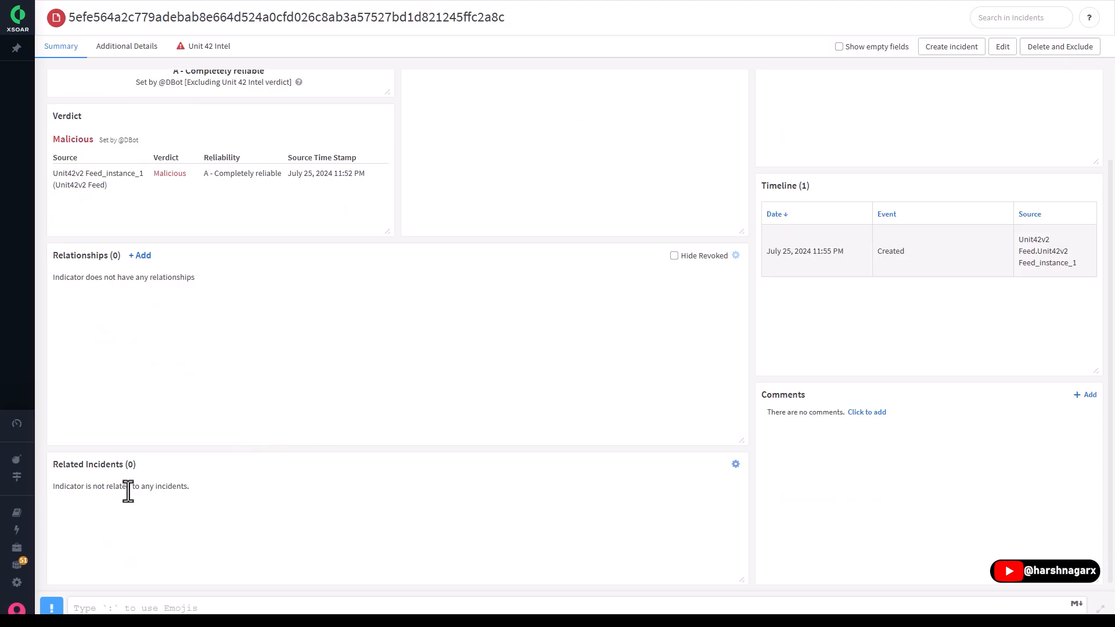
pyautogui.scroll(2, 205, 446)
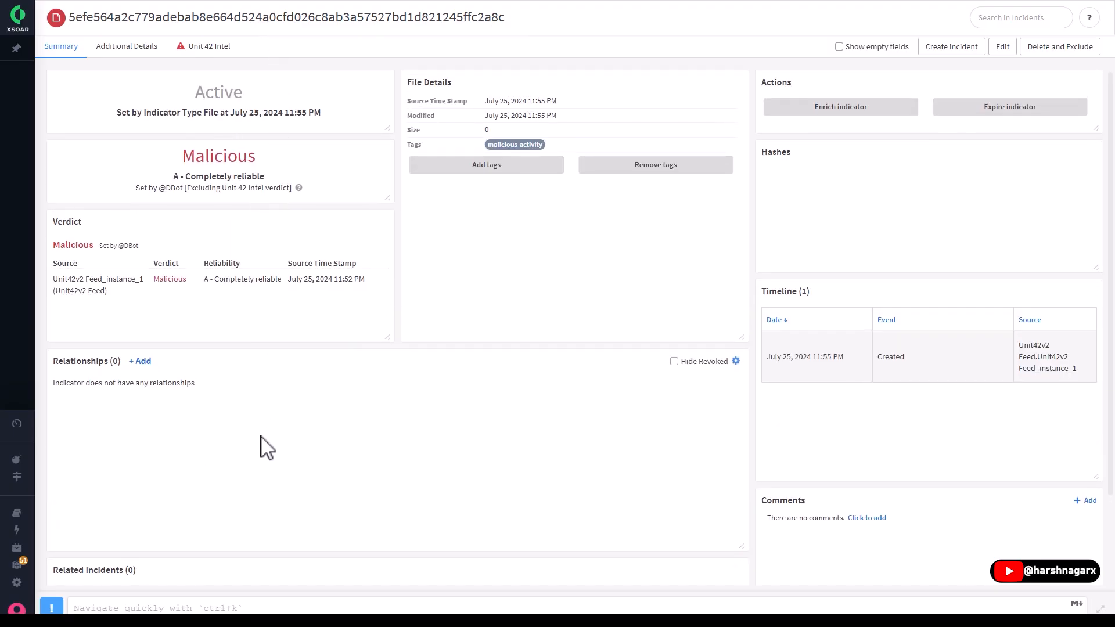
pyautogui.scroll(-2, 262, 450)
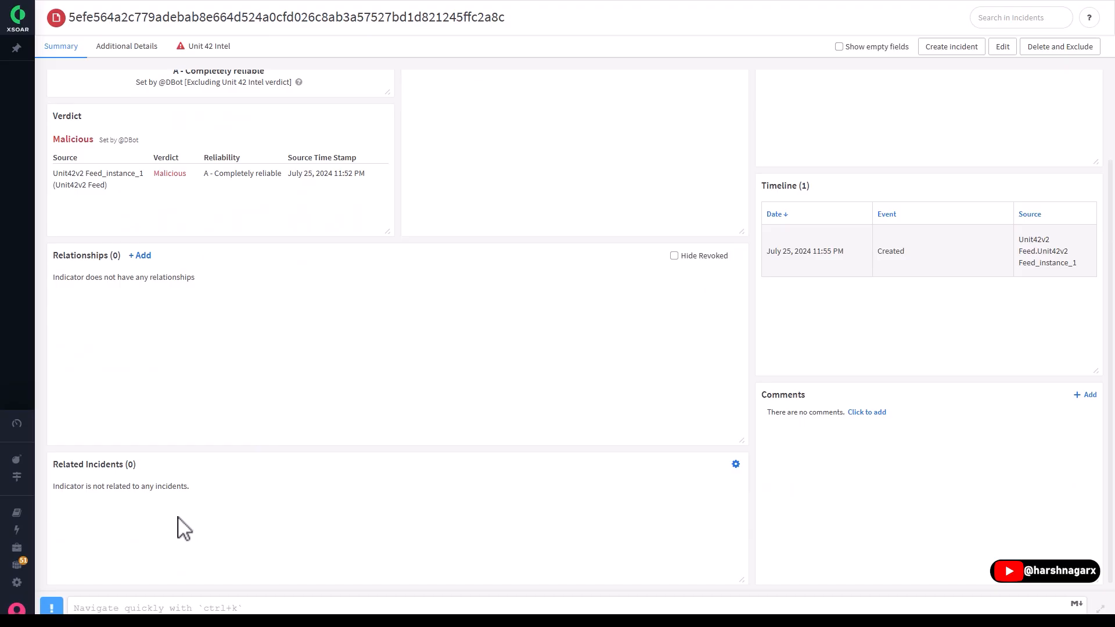
# - View the indicator's Additional Details and Unit 42 Intel, and return to the Threat Intel indicators list
pyautogui.click(126, 46)
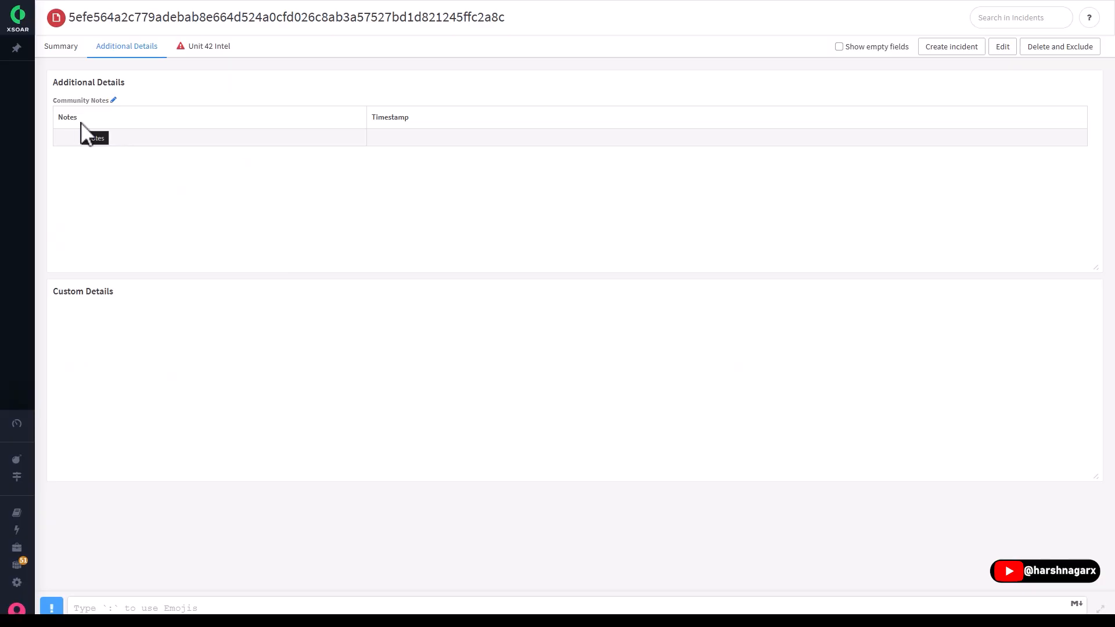
pyautogui.click(215, 53)
pyautogui.click(216, 53)
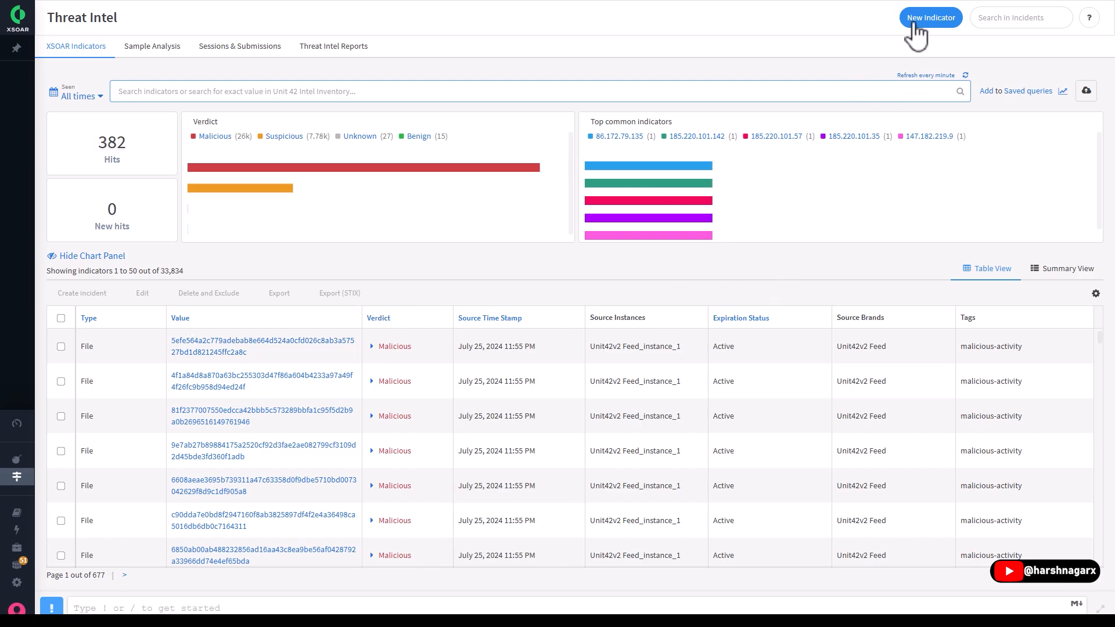
# - Open the New Indicator form, view its type and verdict options, and close it without saving
pyautogui.click(930, 17)
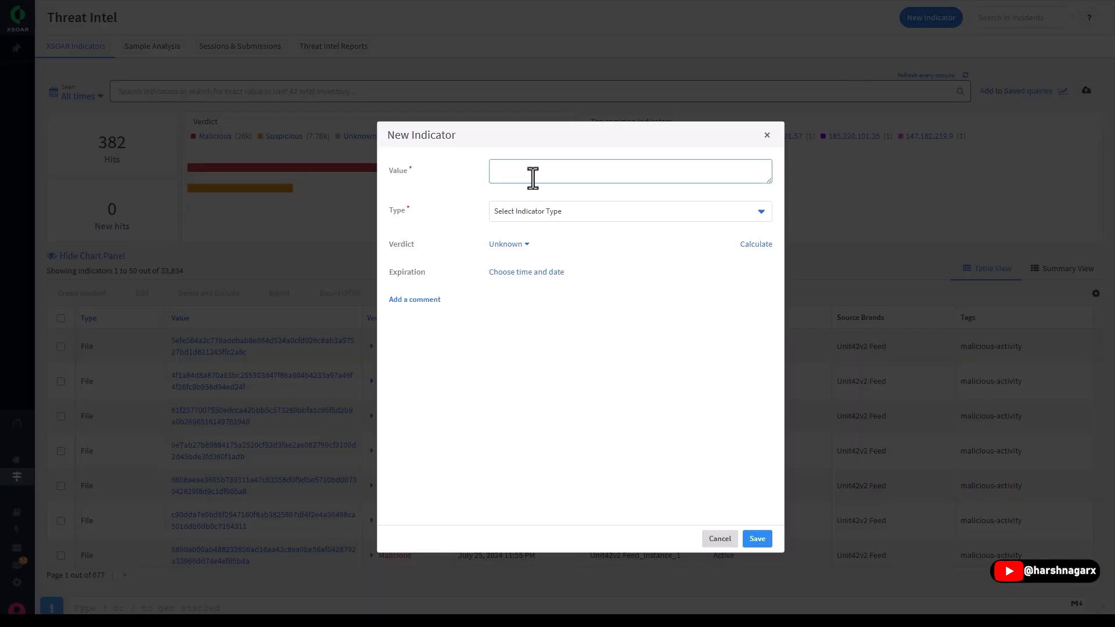
pyautogui.click(532, 209)
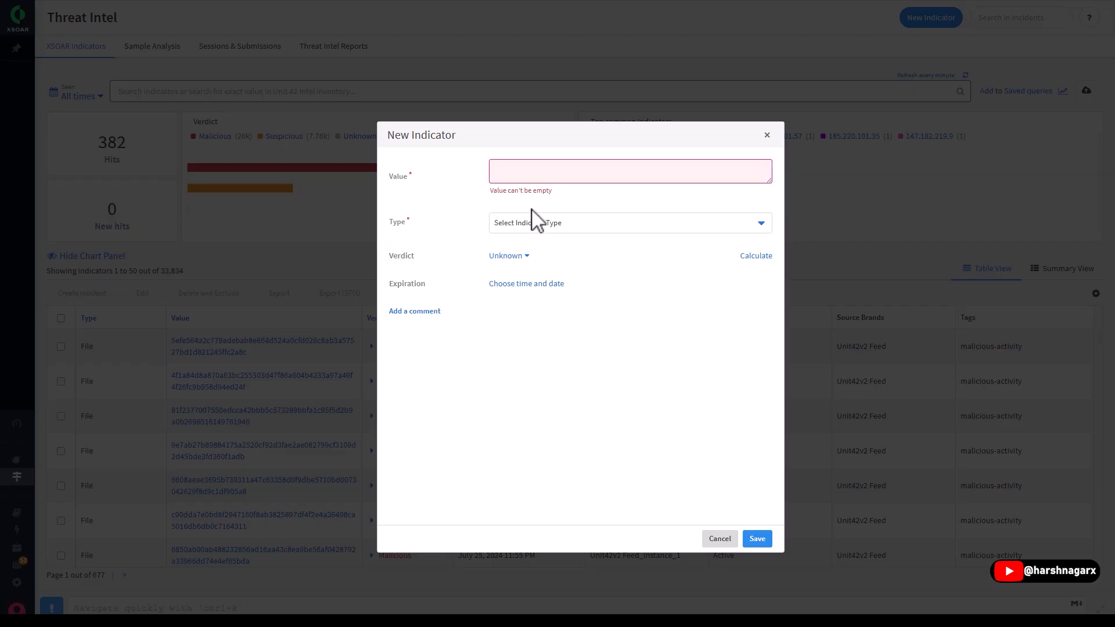
pyautogui.click(539, 227)
pyautogui.scroll(-5, 531, 345)
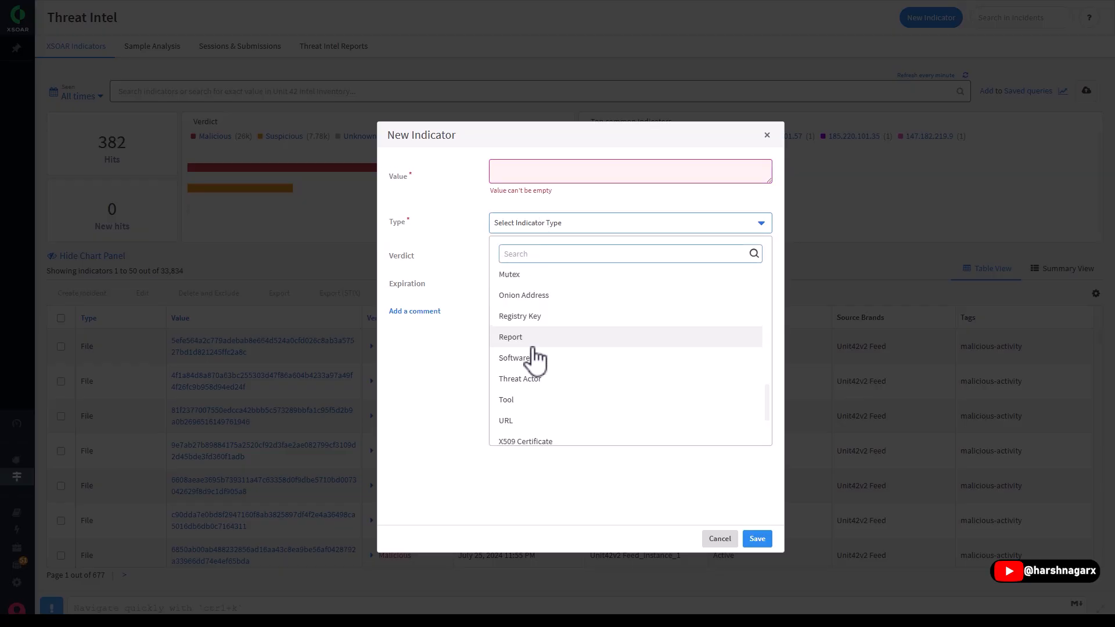
pyautogui.click(447, 405)
pyautogui.click(518, 256)
pyautogui.click(660, 339)
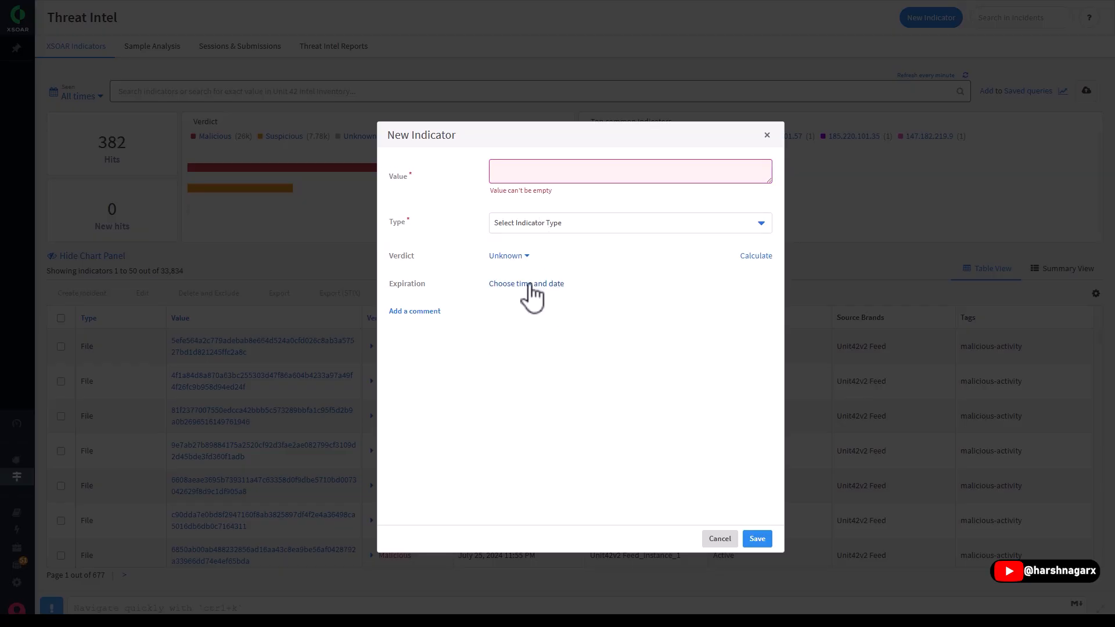
pyautogui.click(716, 539)
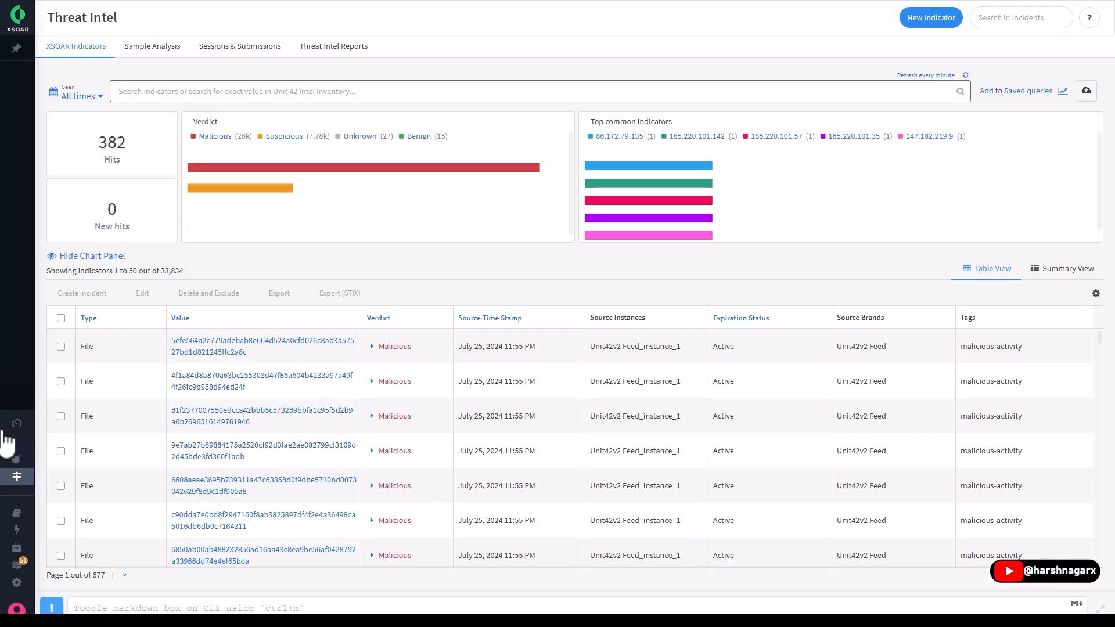
# - Open the Playbooks page and view the Access Investigation - Generic playbook flow from Playbook Triggered to Done
pyautogui.click(16, 512)
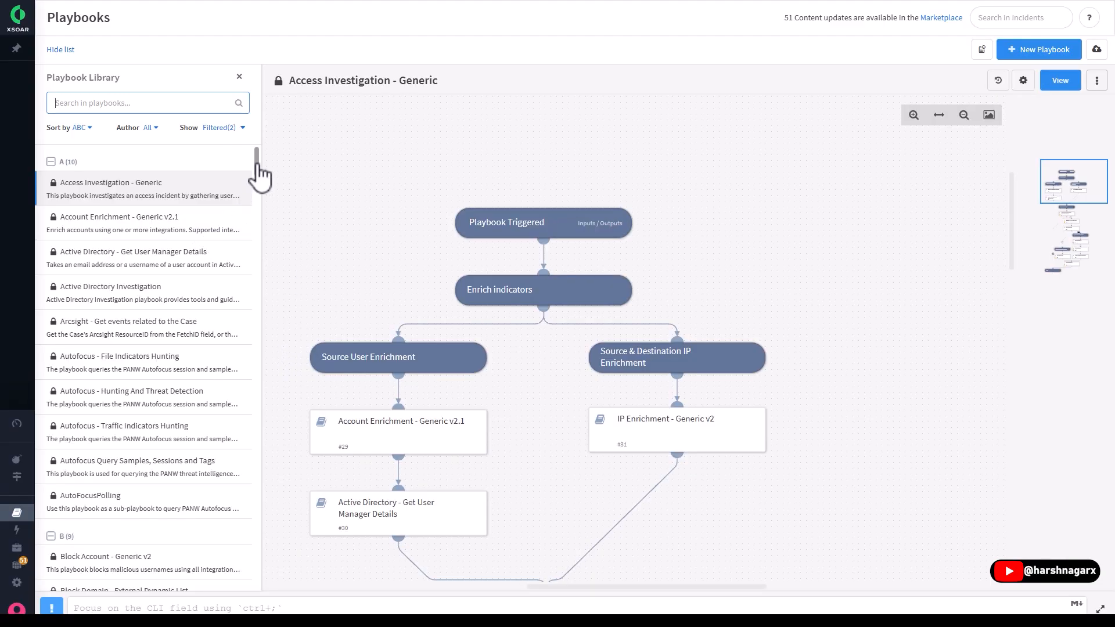
pyautogui.moveTo(258, 174)
pyautogui.mouseDown()
pyautogui.moveTo(251, 348)
pyautogui.moveTo(269, 562)
pyautogui.moveTo(261, 168)
pyautogui.mouseUp()
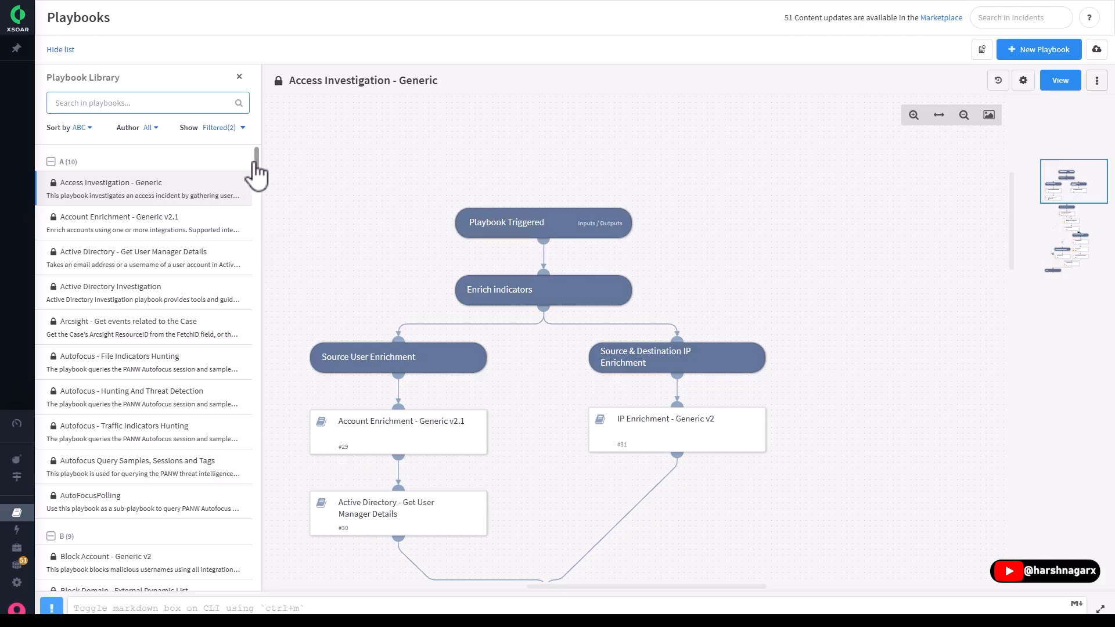
pyautogui.scroll(-5, 393, 157)
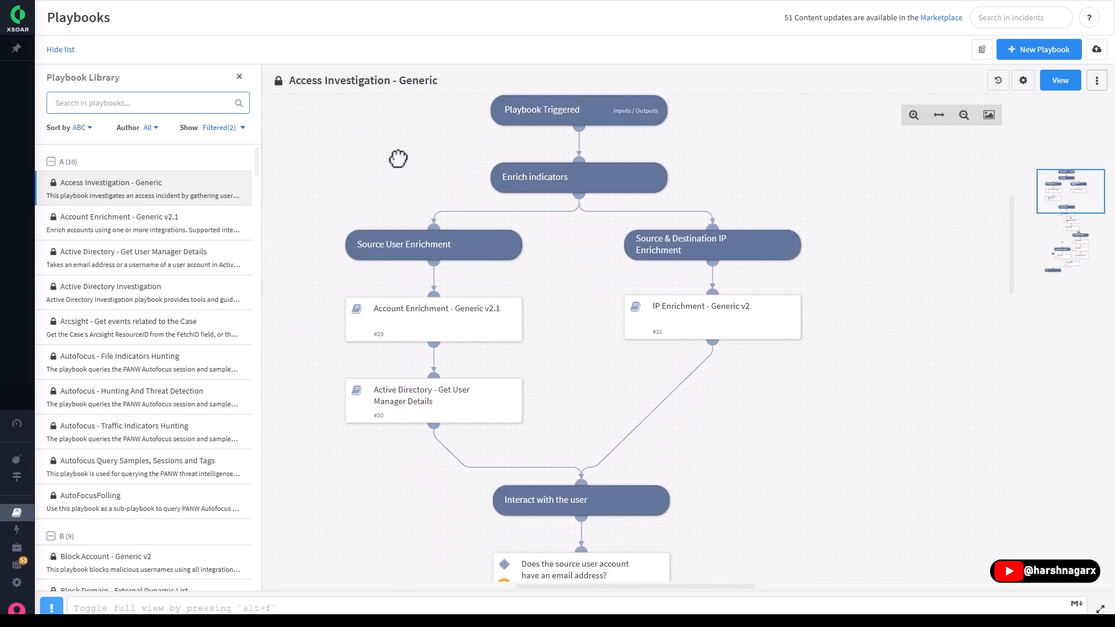
pyautogui.scroll(-10, 361, 242)
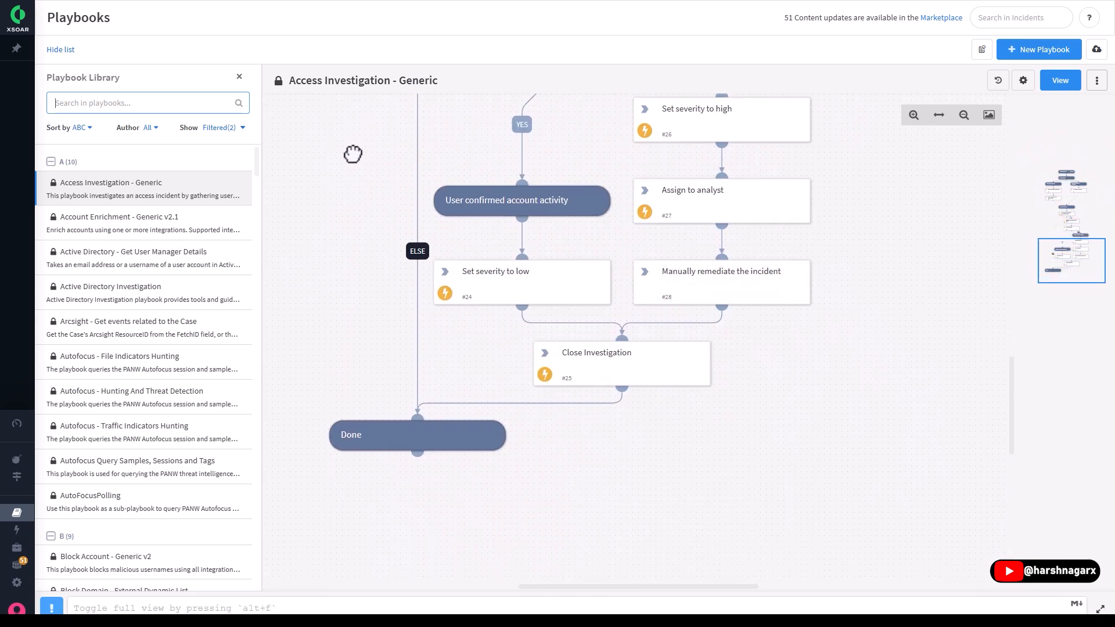
# - Create a new playbook named TEST2
pyautogui.scroll(4, 350, 155)
pyautogui.click(1027, 55)
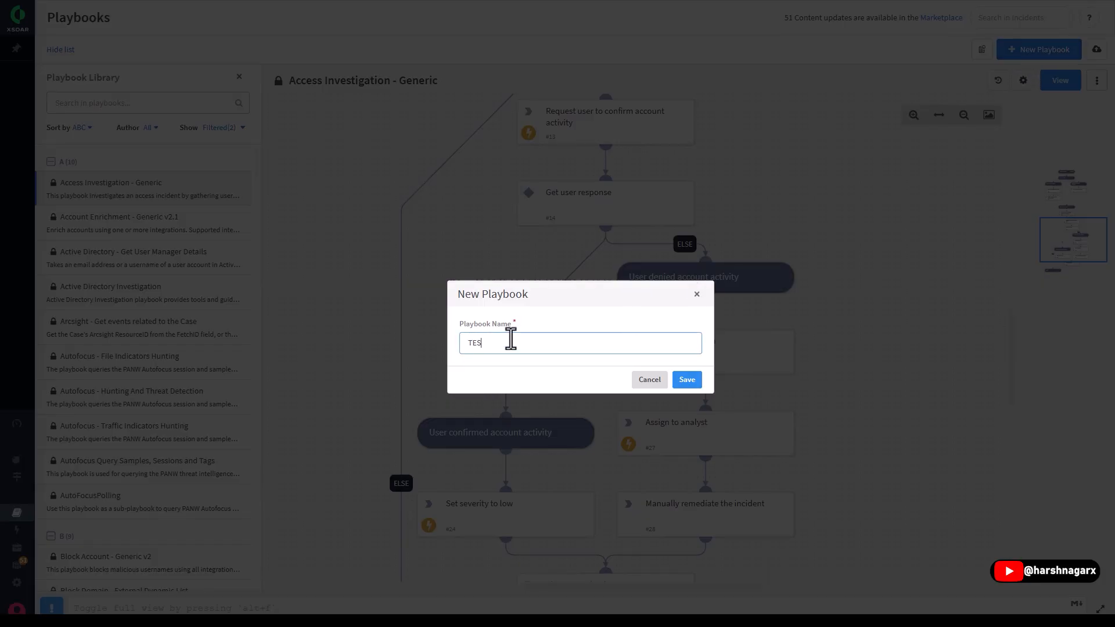
pyautogui.click(687, 380)
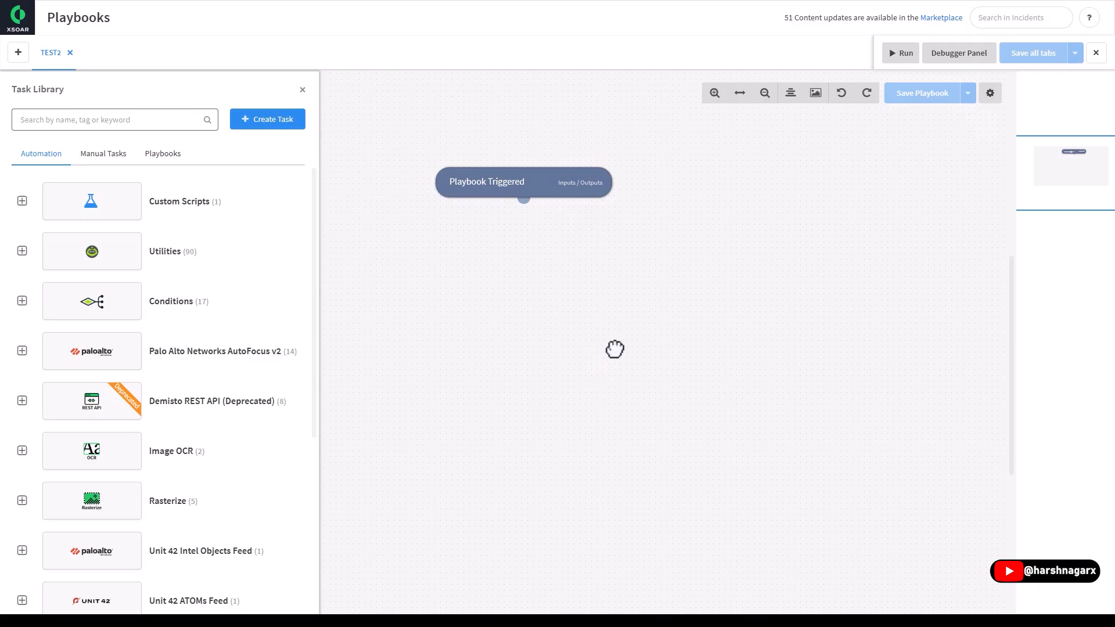
# - View the Playbook Triggered task's inputs from indicators and from context data, and close its inputs and outputs settings
pyautogui.moveTo(615, 348); pyautogui.dragTo(639, 361)
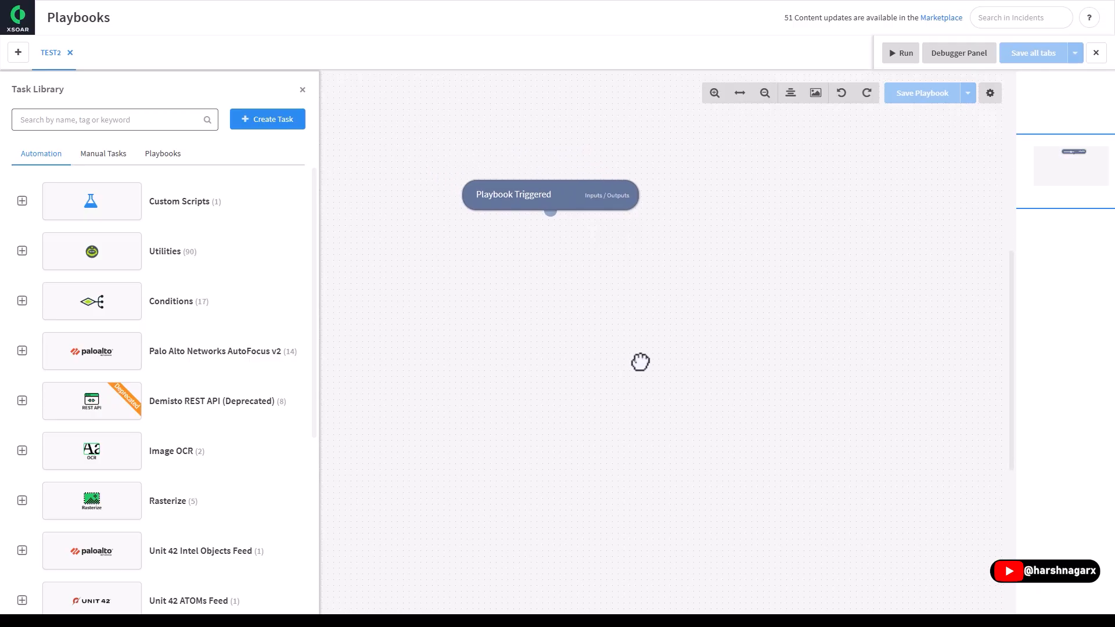
pyautogui.click(555, 207)
pyautogui.click(117, 104)
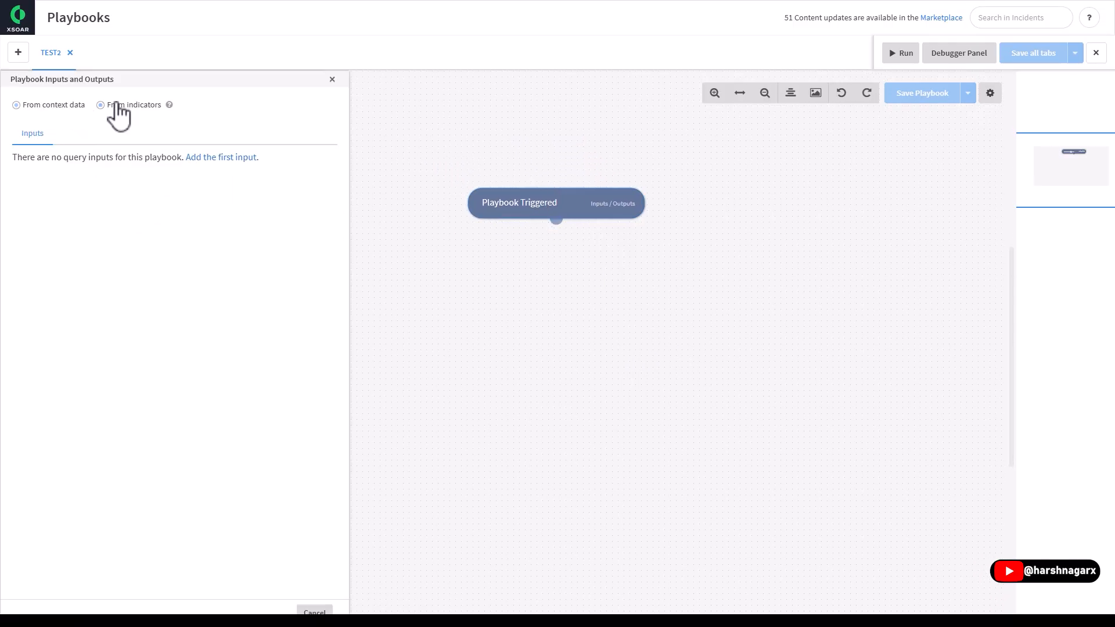
pyautogui.click(36, 106)
pyautogui.click(333, 79)
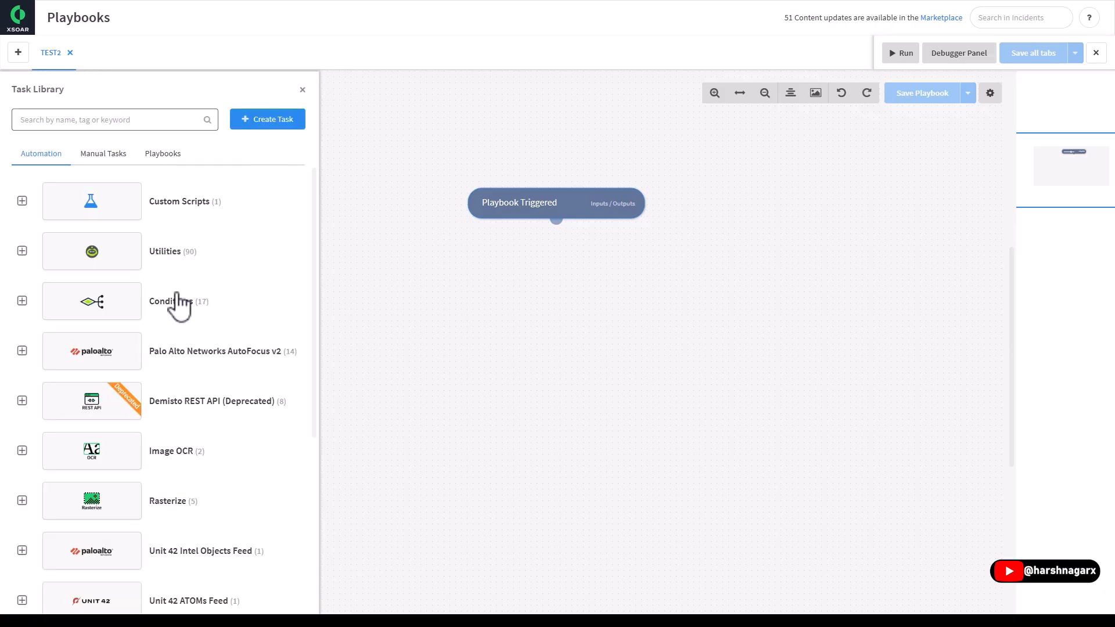
# - Browse the automation categories in the Task Library and close the TEST2 playbook editor
pyautogui.scroll(-5, 175, 325)
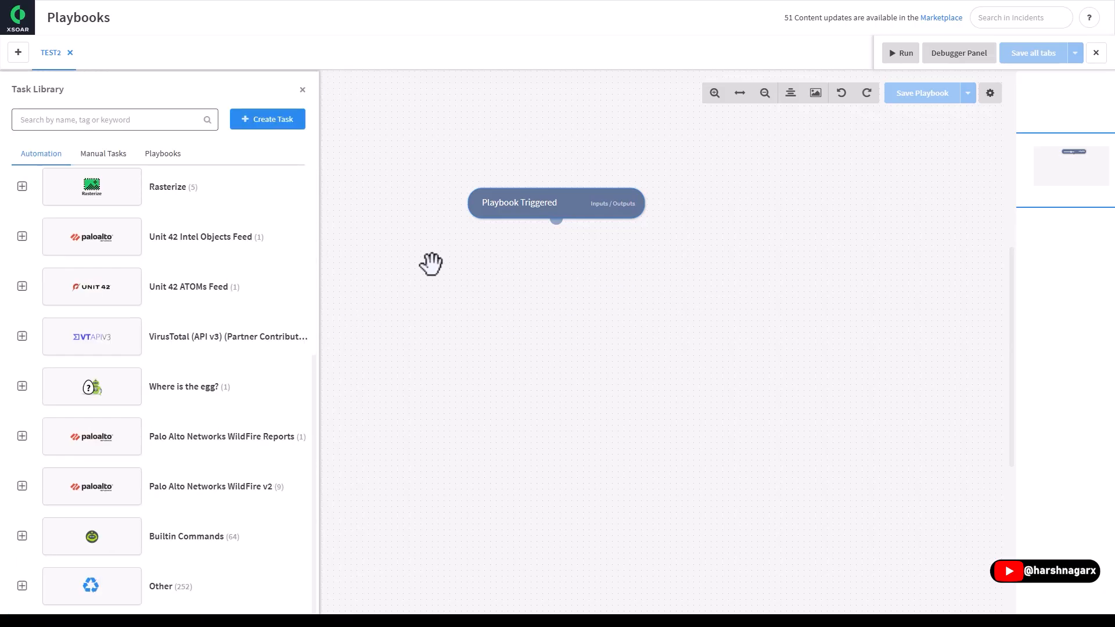
pyautogui.click(1096, 52)
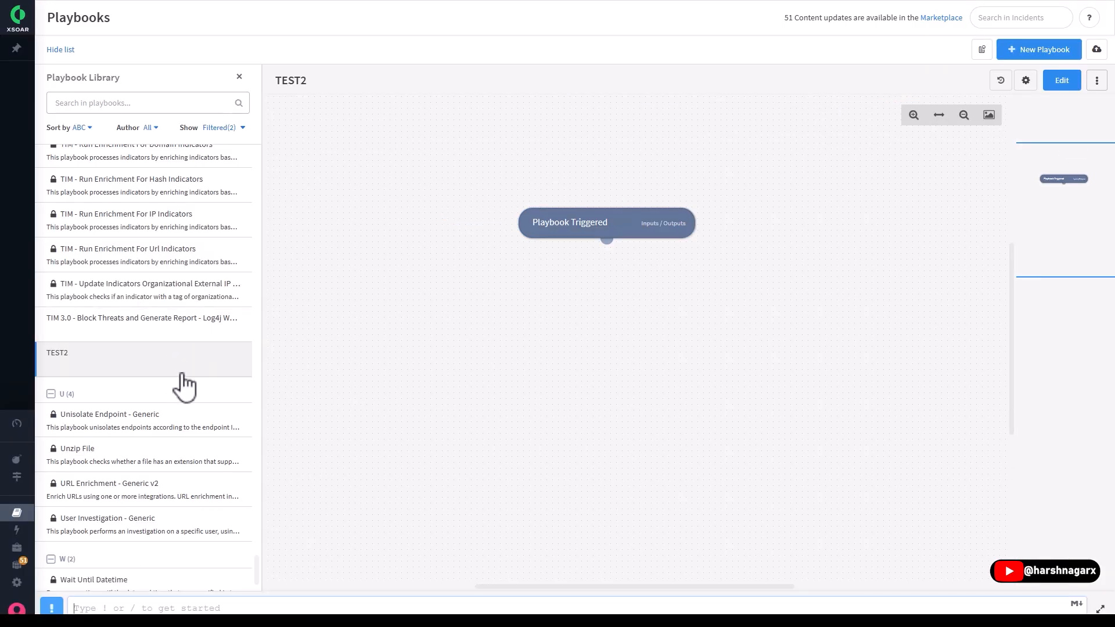
# - View the Playbook Library's sort, author and show filter options without changing them
pyautogui.scroll(15, 149, 386)
pyautogui.scroll(20, 147, 376)
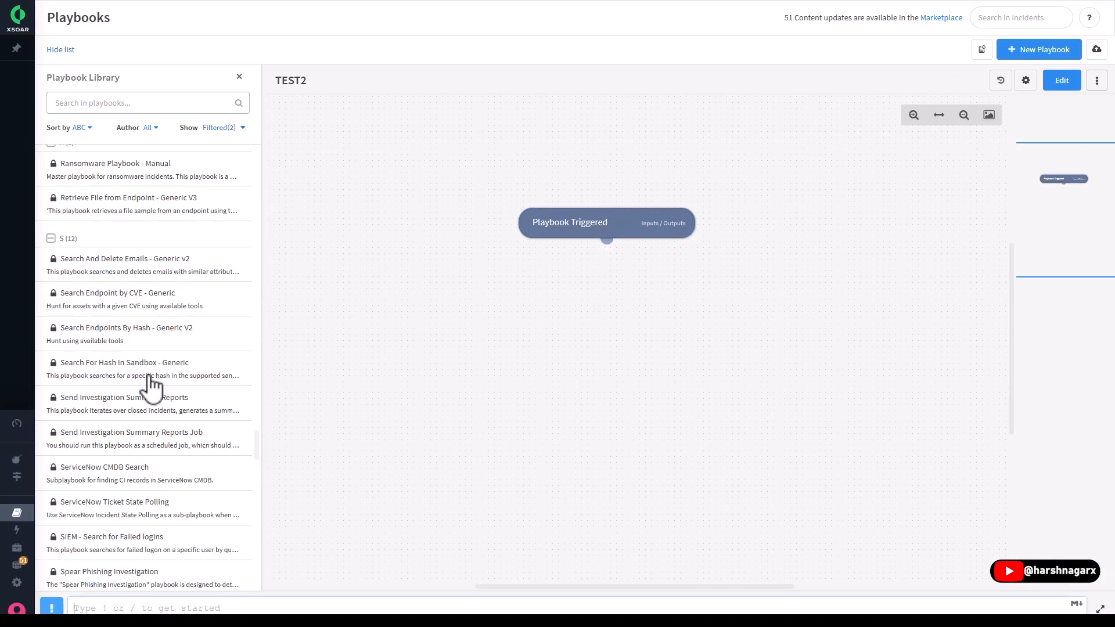
pyautogui.moveTo(256, 376); pyautogui.dragTo(258, 152)
pyautogui.moveTo(63, 138)
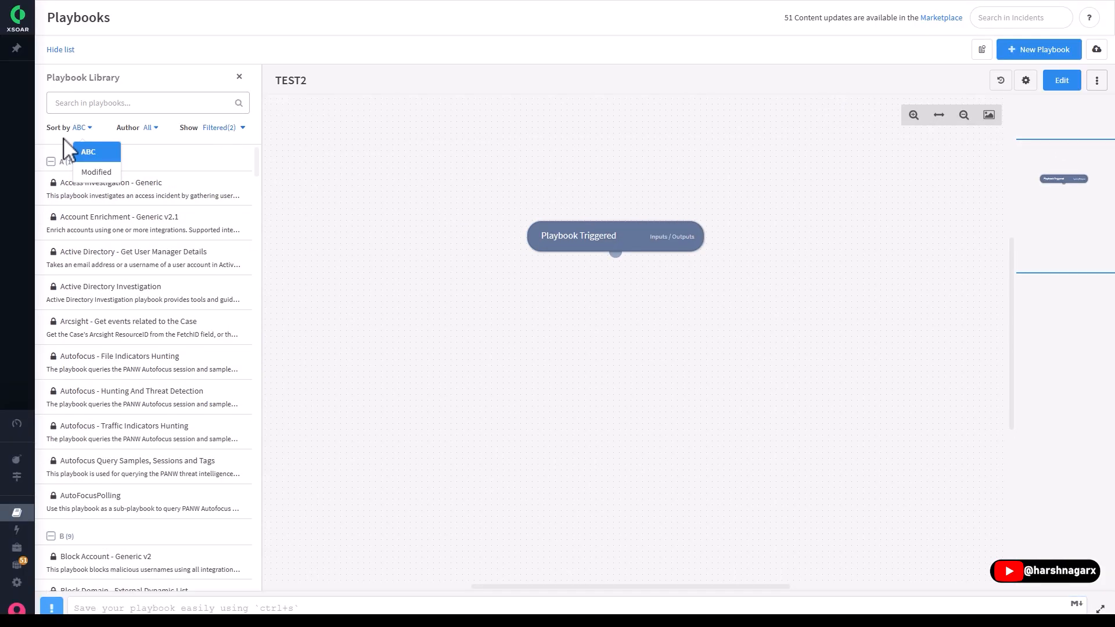
pyautogui.moveTo(162, 133)
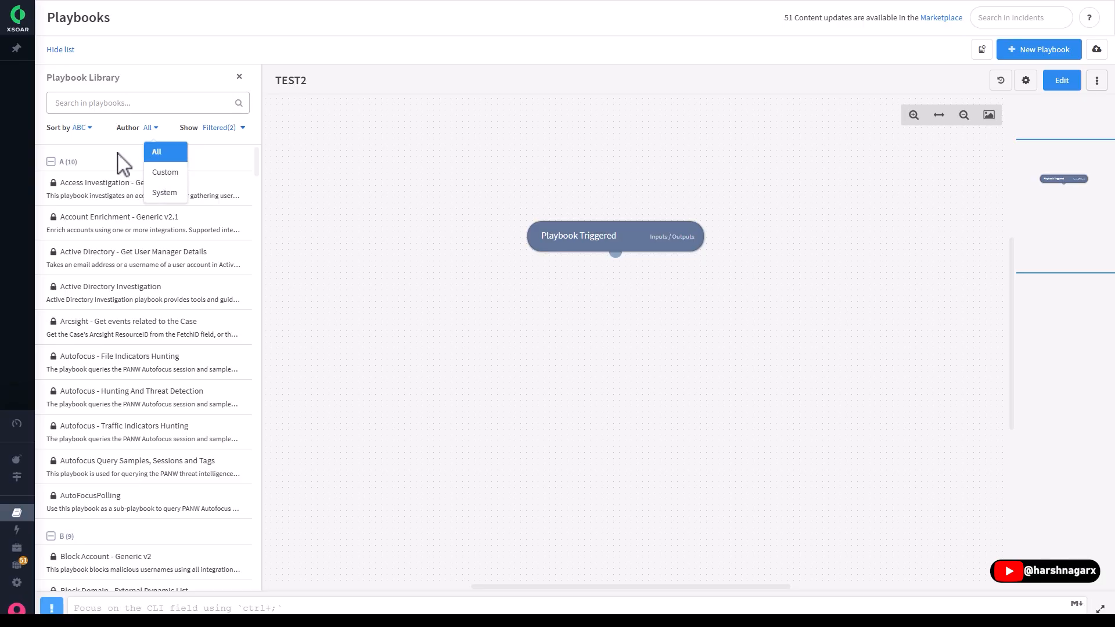
pyautogui.click(221, 128)
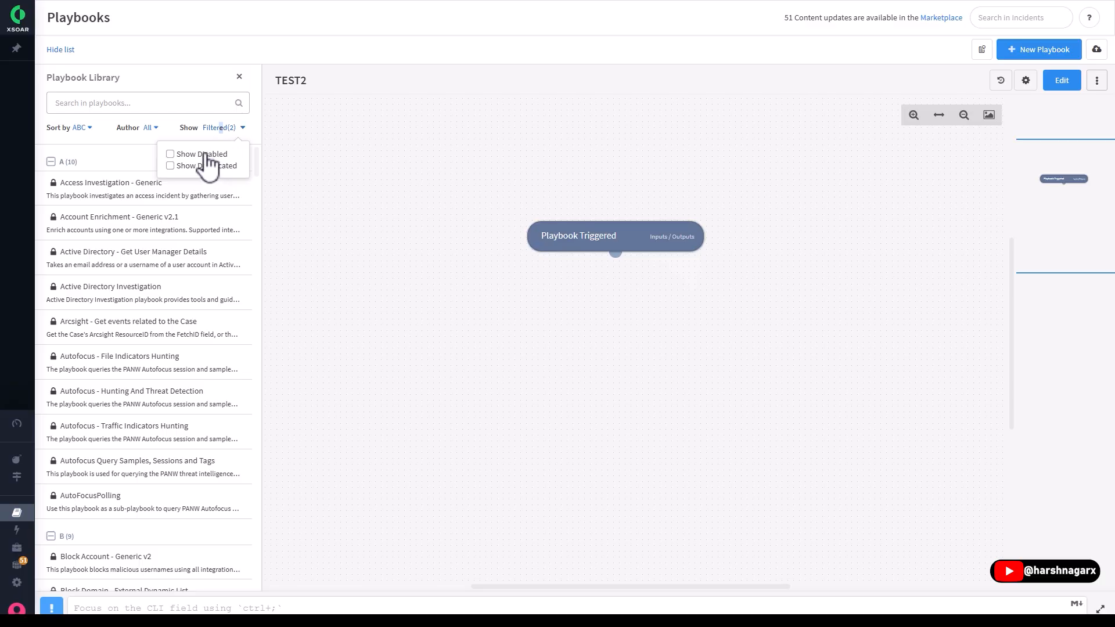
pyautogui.click(137, 158)
# - Browse the alphabetical playbook list and return to its beginning
pyautogui.moveTo(435, 324); pyautogui.dragTo(436, 282)
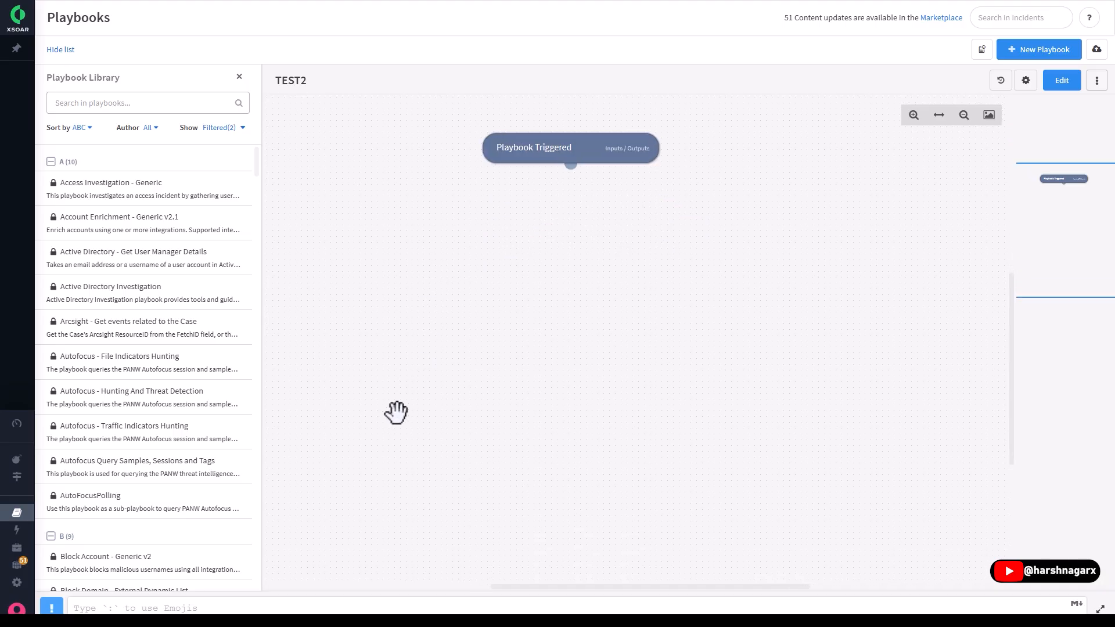
pyautogui.scroll(-15, 175, 316)
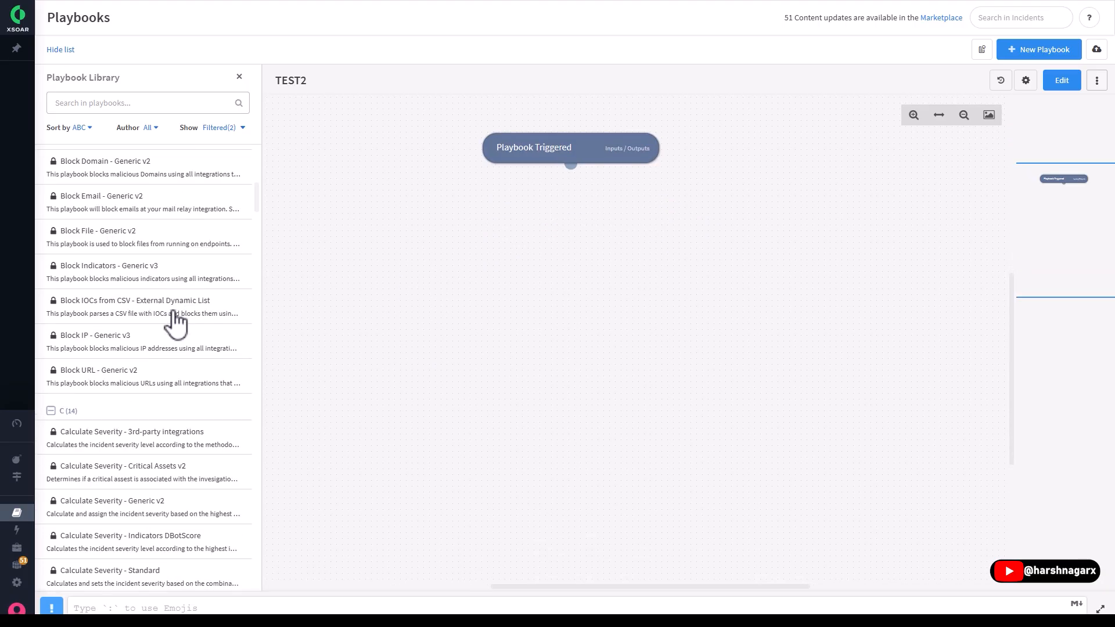
pyautogui.scroll(-7, 192, 307)
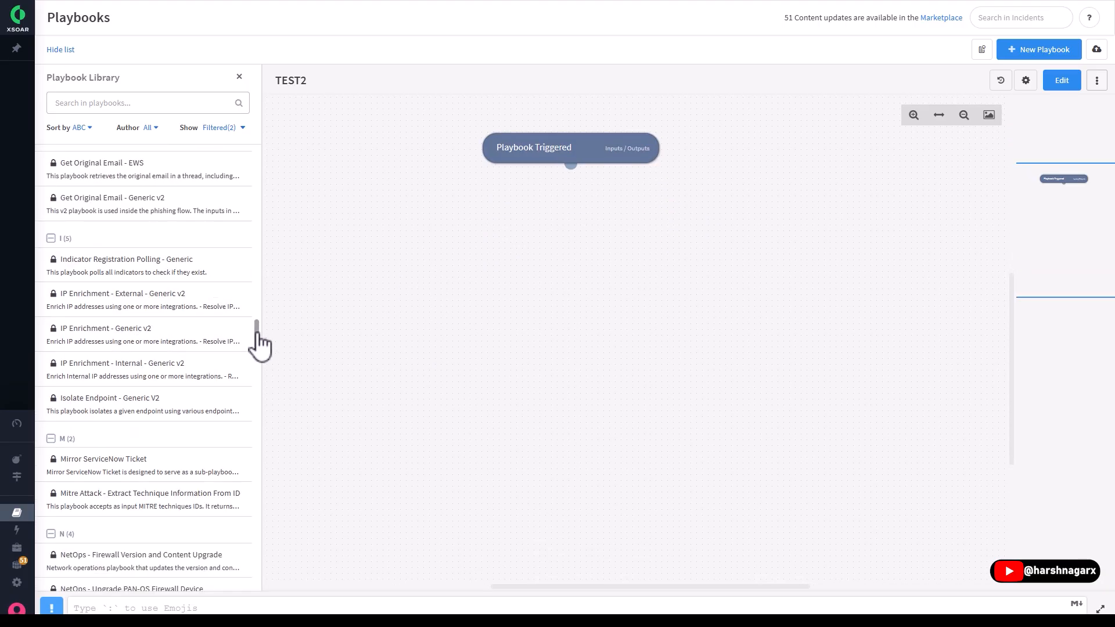
pyautogui.moveTo(256, 328); pyautogui.dragTo(277, 114)
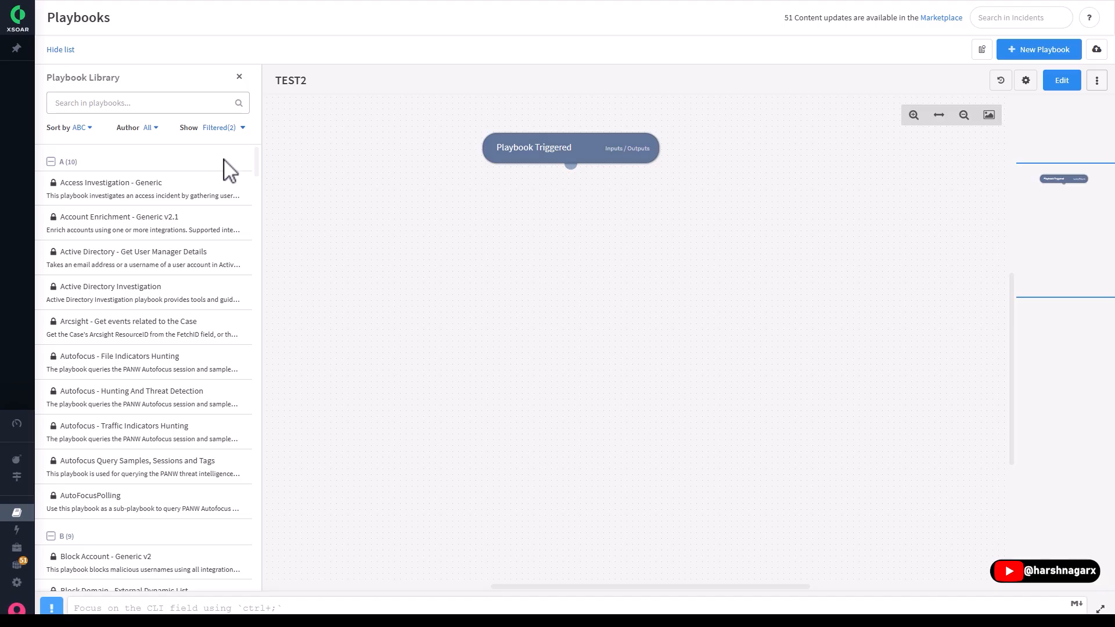
pyautogui.moveTo(256, 166); pyautogui.dragTo(292, 122)
# - Open the Automation page and browse its script library
pyautogui.click(62, 530)
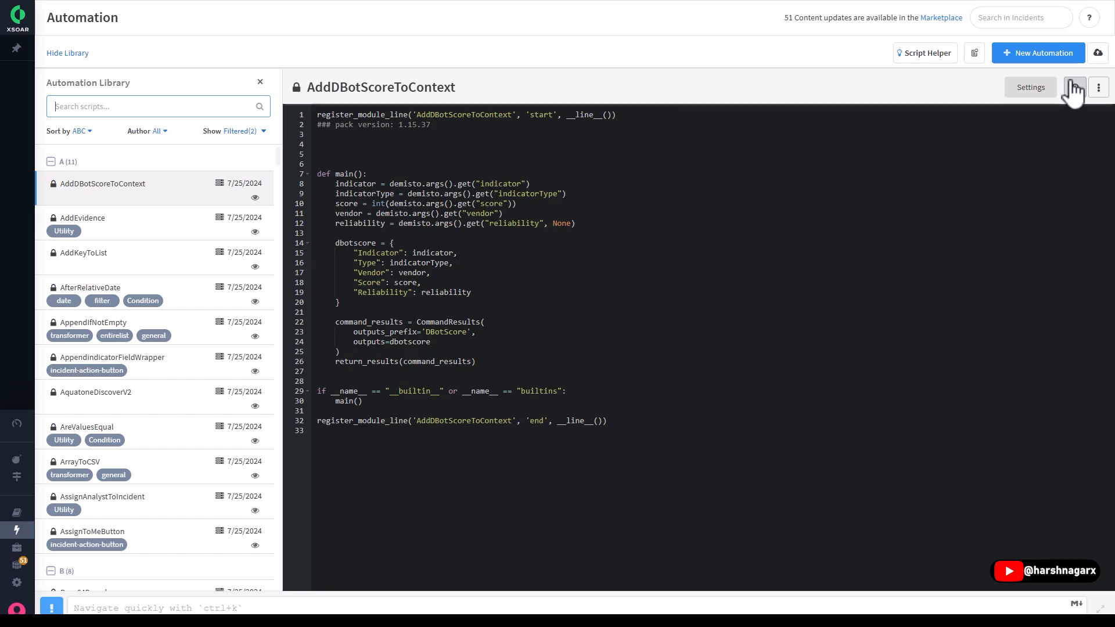
pyautogui.scroll(-15, 169, 378)
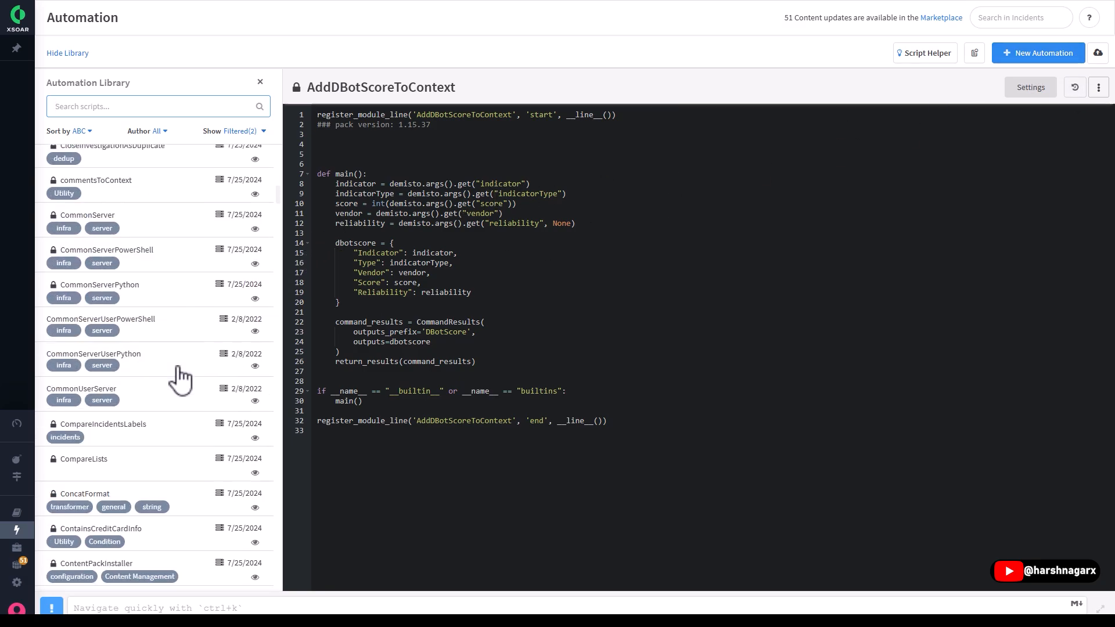
pyautogui.moveTo(278, 216); pyautogui.dragTo(279, 485)
pyautogui.moveTo(301, 447); pyautogui.dragTo(294, 137)
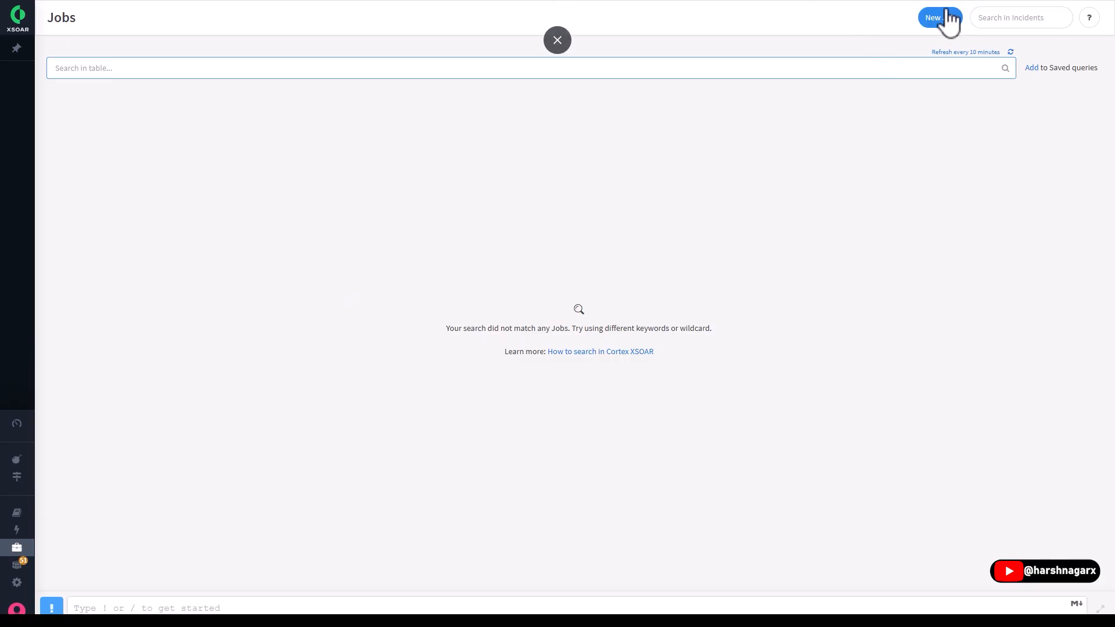
# - On the Jobs page, open the New Job form, review its trigger options and fields, and close it without creating a job
pyautogui.click(947, 13)
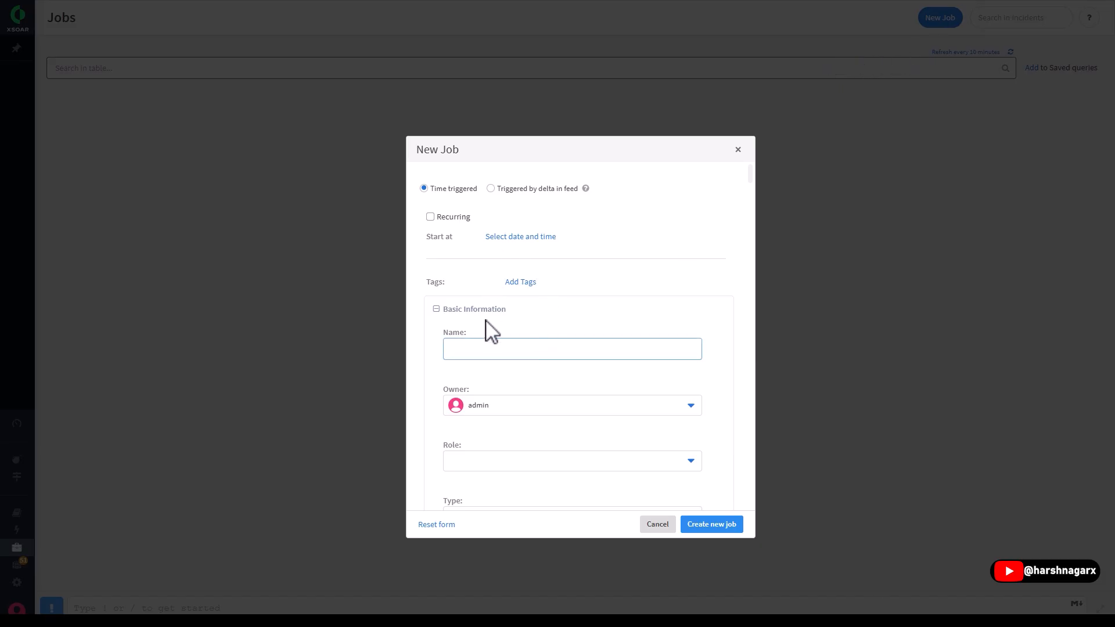
pyautogui.scroll(-15, 563, 294)
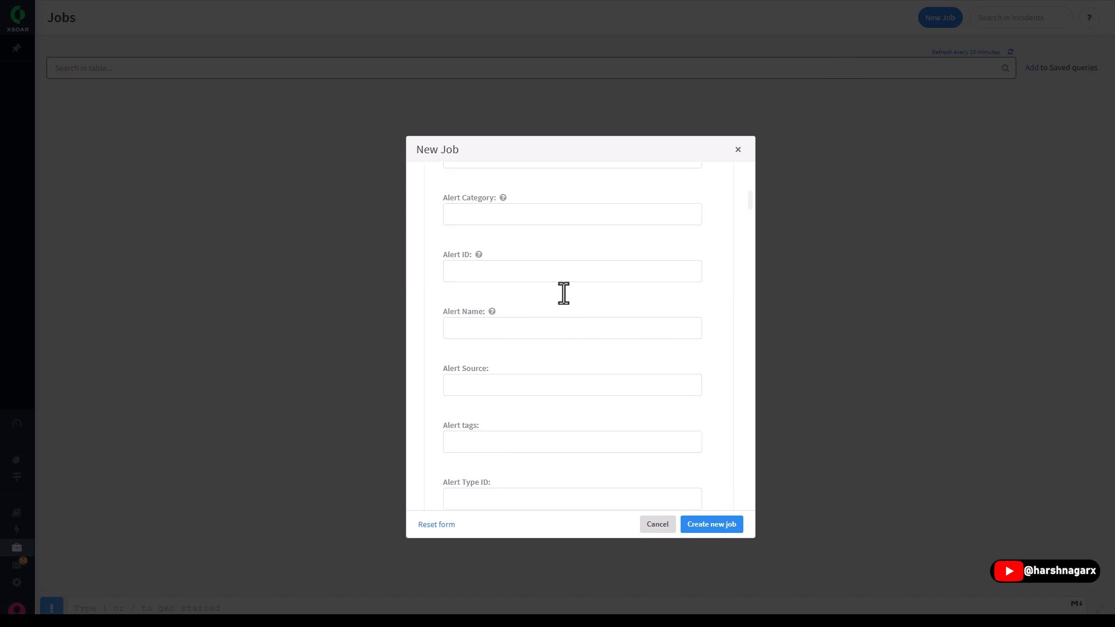
pyautogui.scroll(-10, 564, 293)
pyautogui.moveTo(752, 232); pyautogui.dragTo(739, 155)
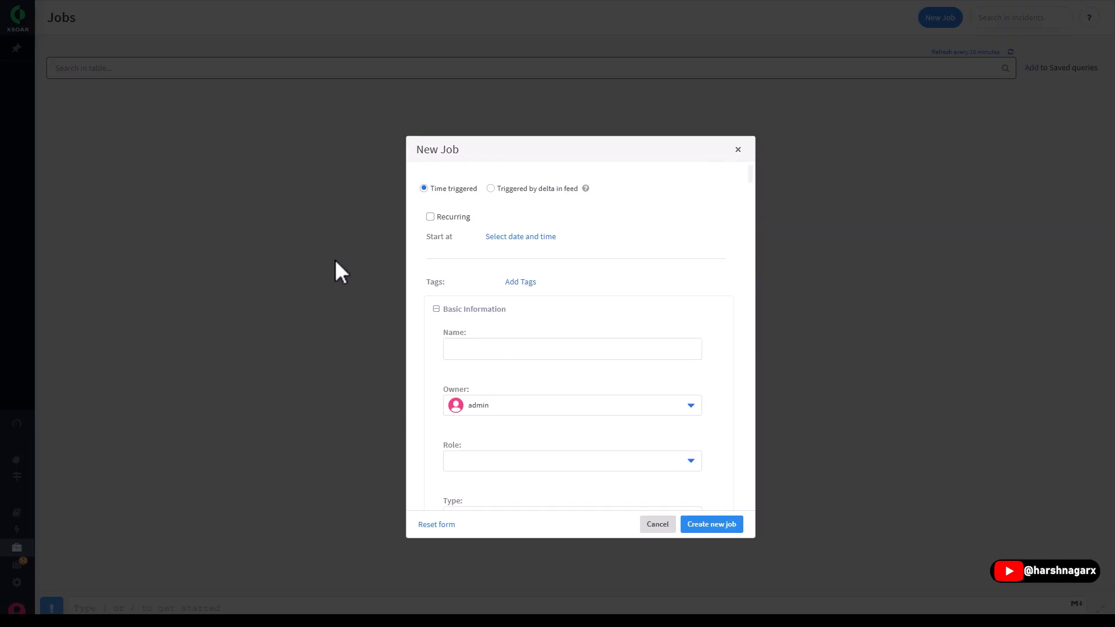
# - Open the Marketplace, browse its recommended content packs, and search the content packs for CHECKPO
pyautogui.click(64, 563)
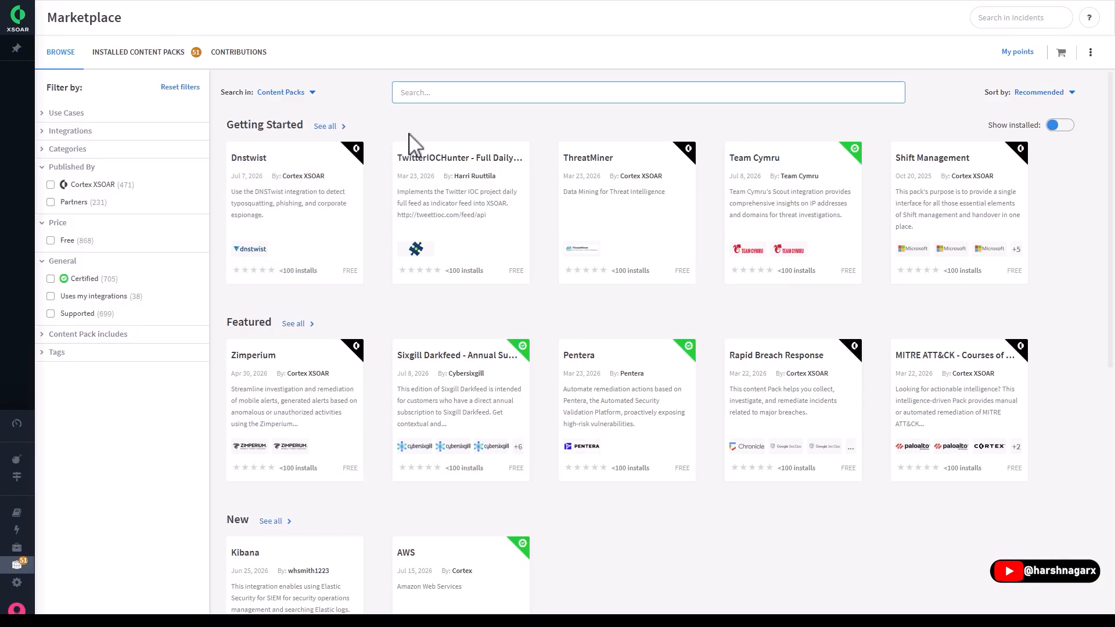
pyautogui.scroll(-8, 517, 334)
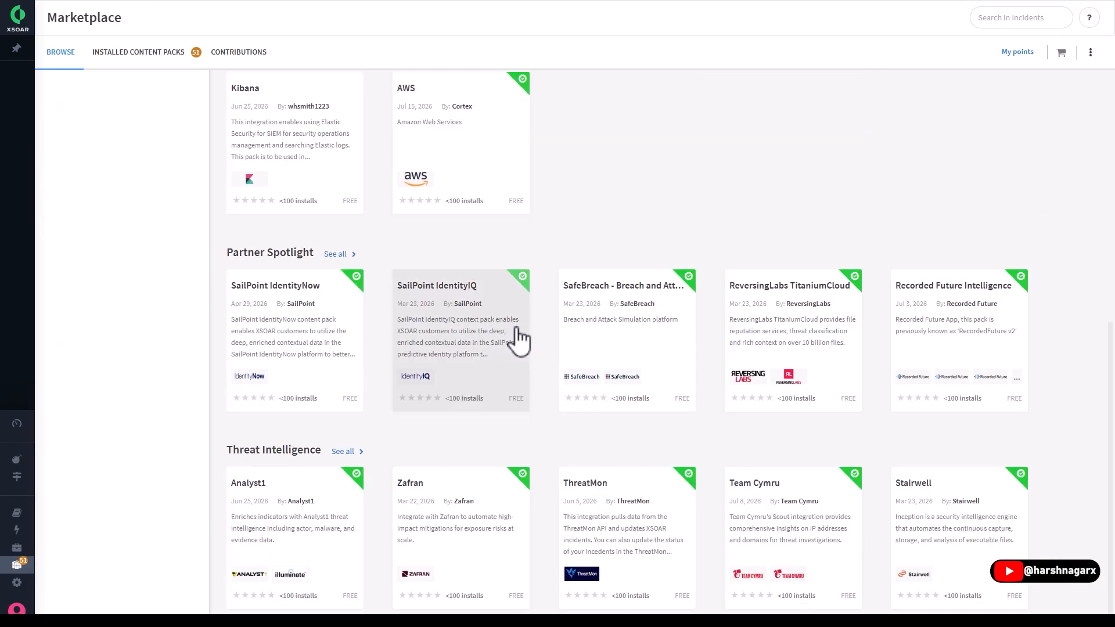
pyautogui.scroll(8, 521, 339)
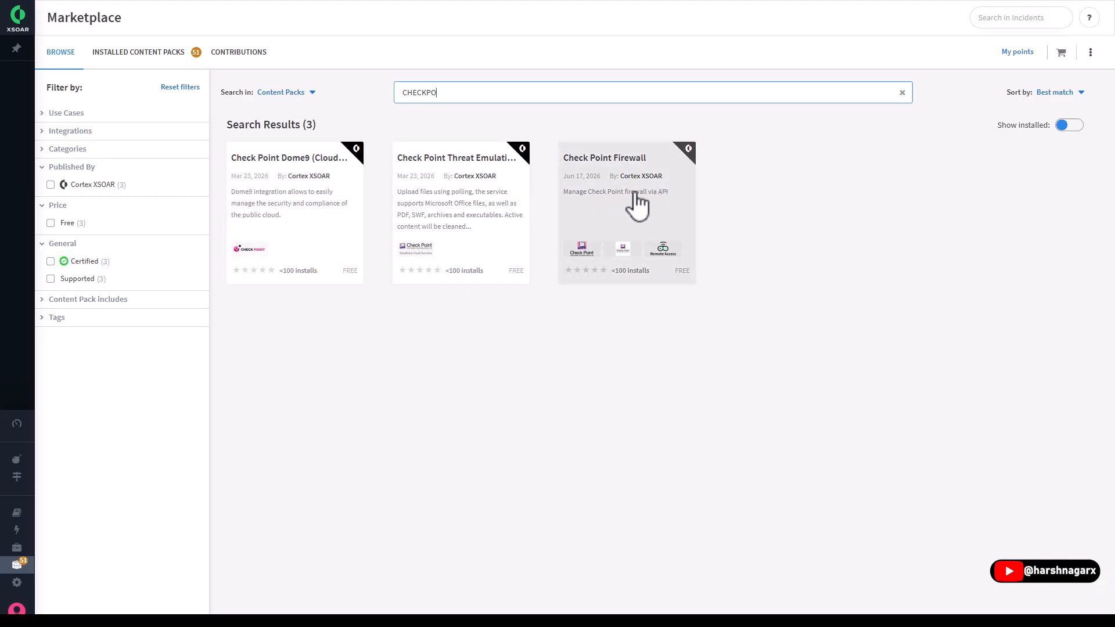
# - Open the Check Point Firewall content pack and examine its included automations, integrations and playbooks
pyautogui.click(632, 160)
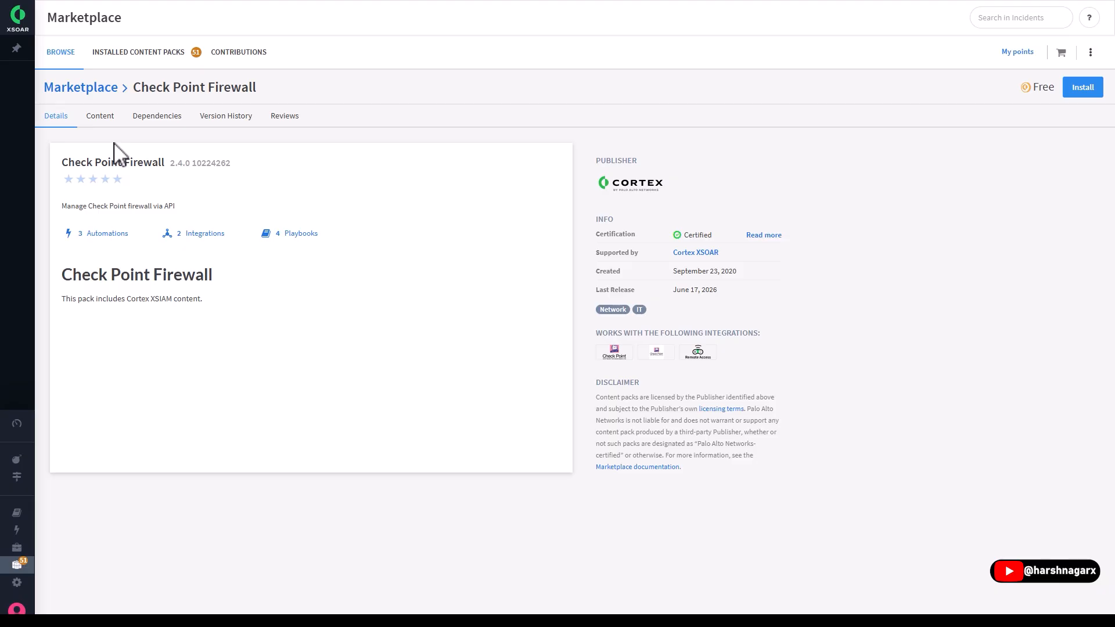
pyautogui.click(100, 118)
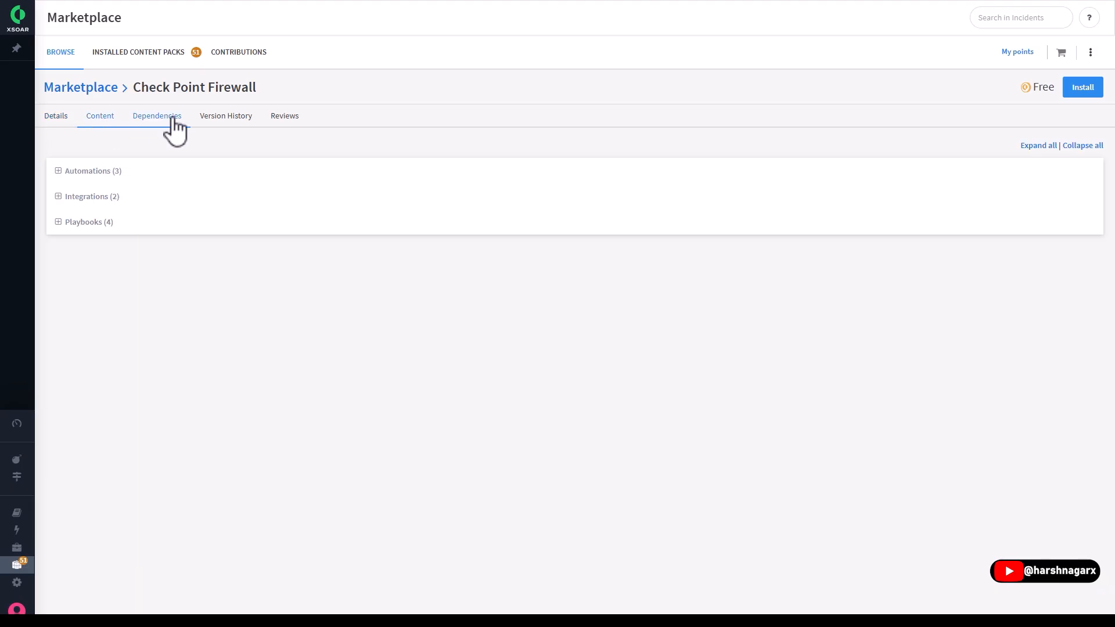
pyautogui.click(59, 171)
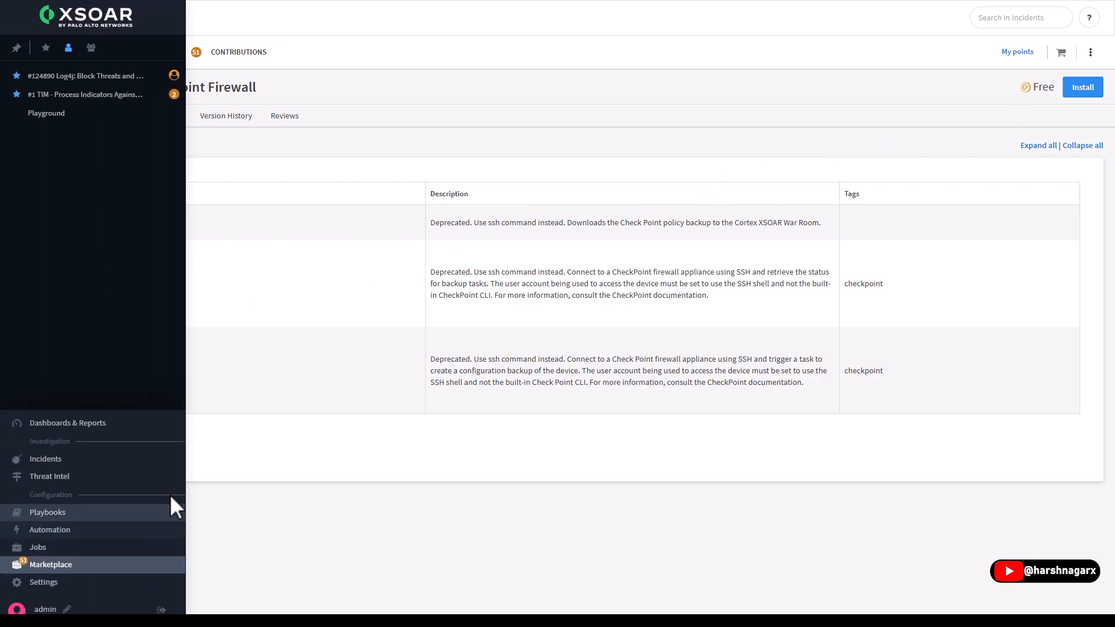
pyautogui.click(65, 445)
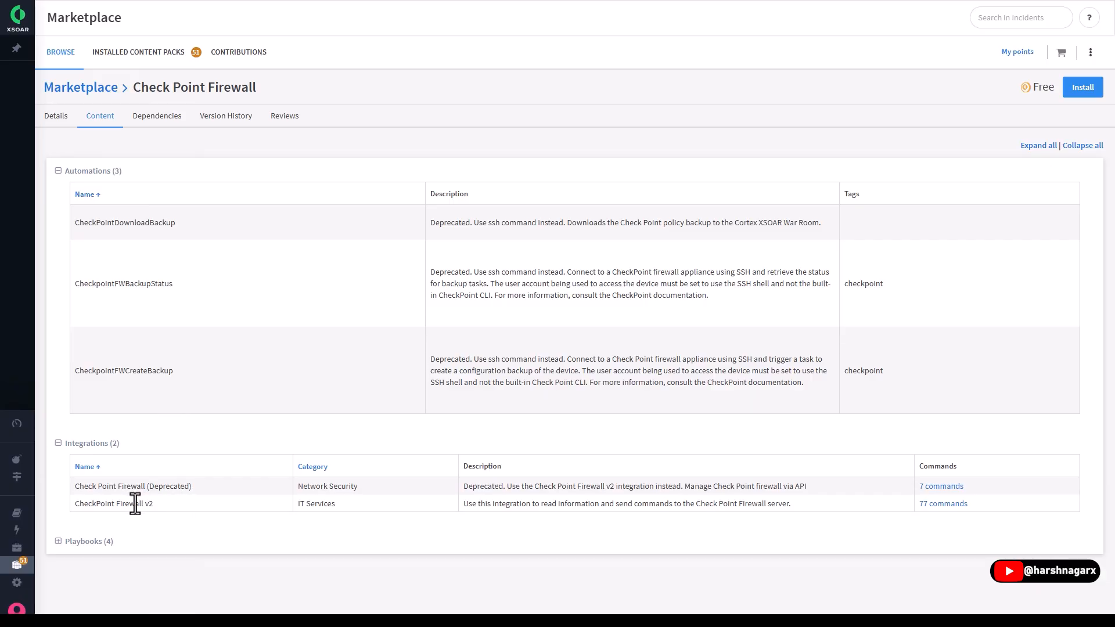
pyautogui.click(60, 542)
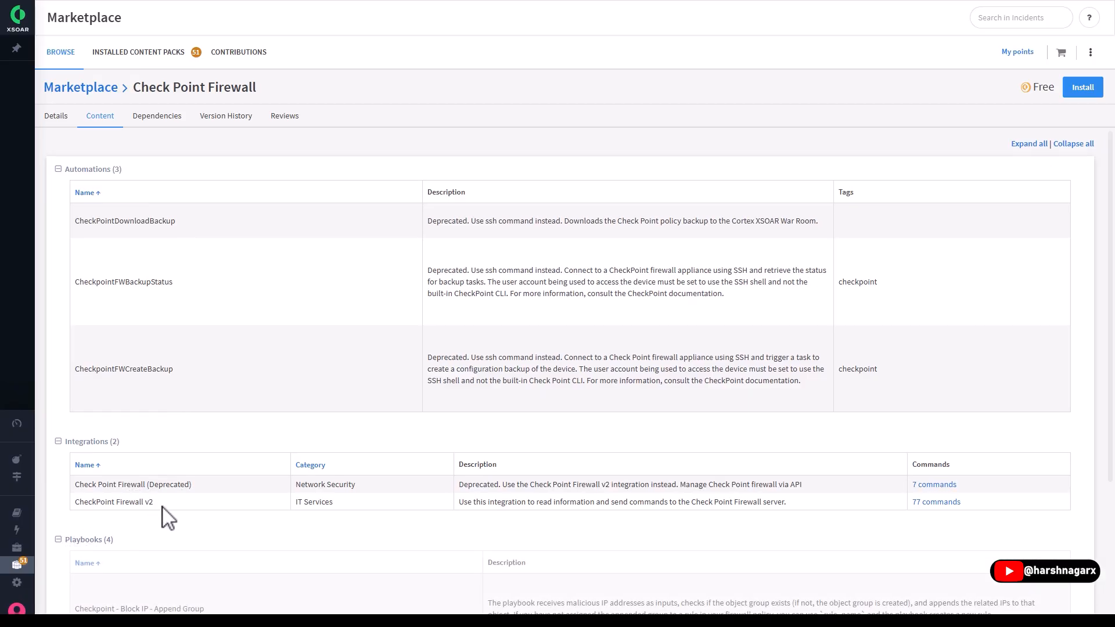
pyautogui.scroll(-3, 162, 523)
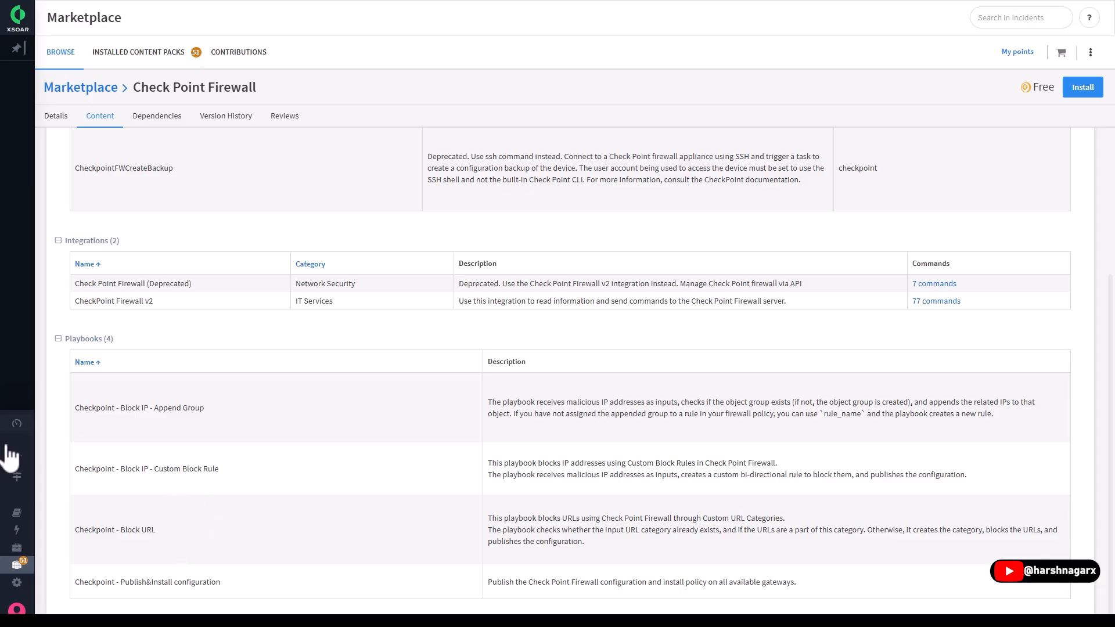
# - Review the Check Point Firewall pack's dependencies, version history and reviews, and return to the Marketplace search results
pyautogui.moveTo(11, 457)
pyautogui.click(156, 116)
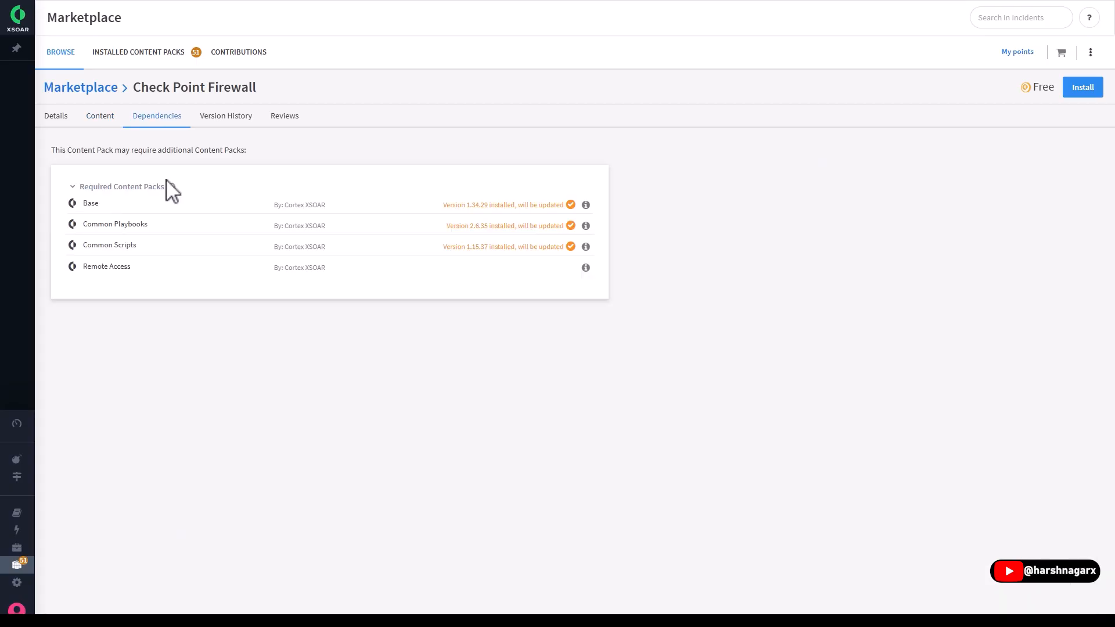
pyautogui.click(216, 121)
pyautogui.scroll(-15, 242, 331)
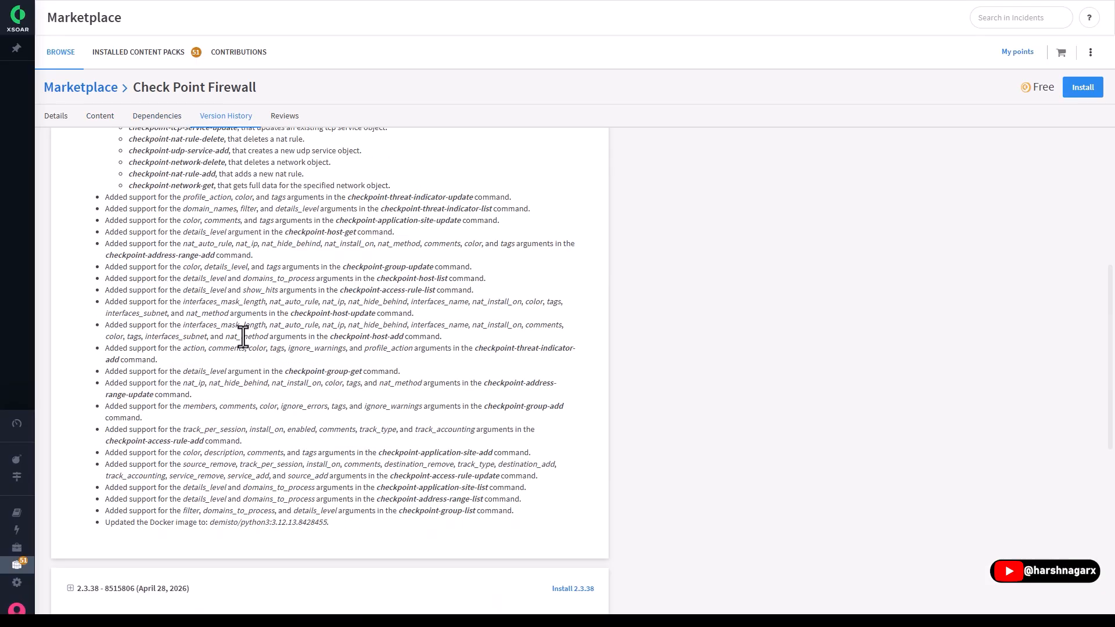
pyautogui.scroll(15, 258, 366)
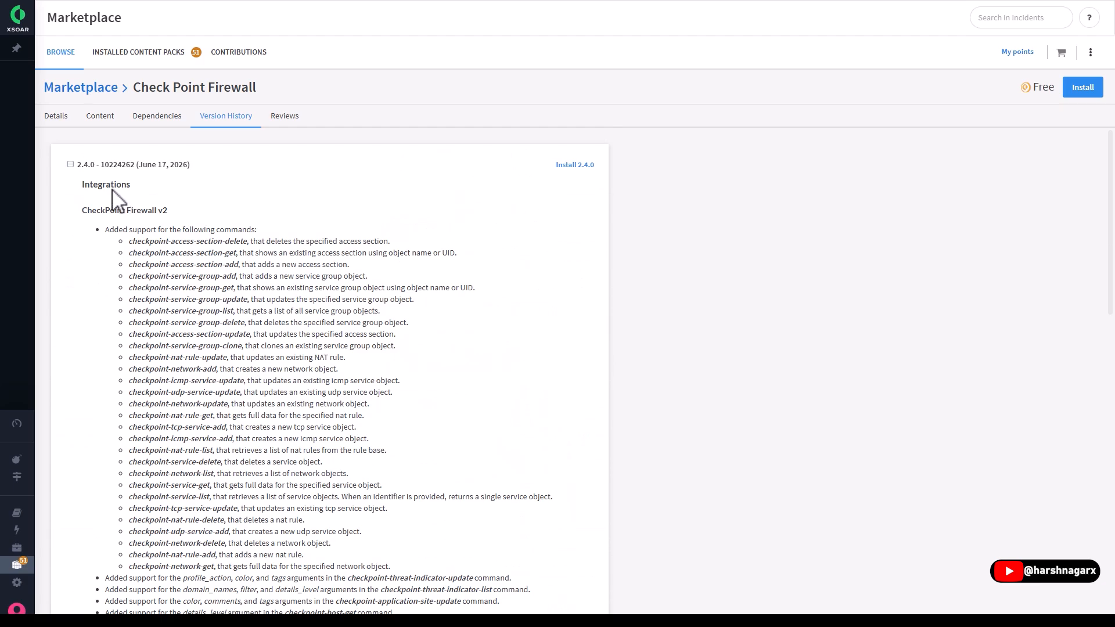
pyautogui.scroll(-5, 256, 381)
pyautogui.scroll(5, 278, 364)
pyautogui.click(285, 122)
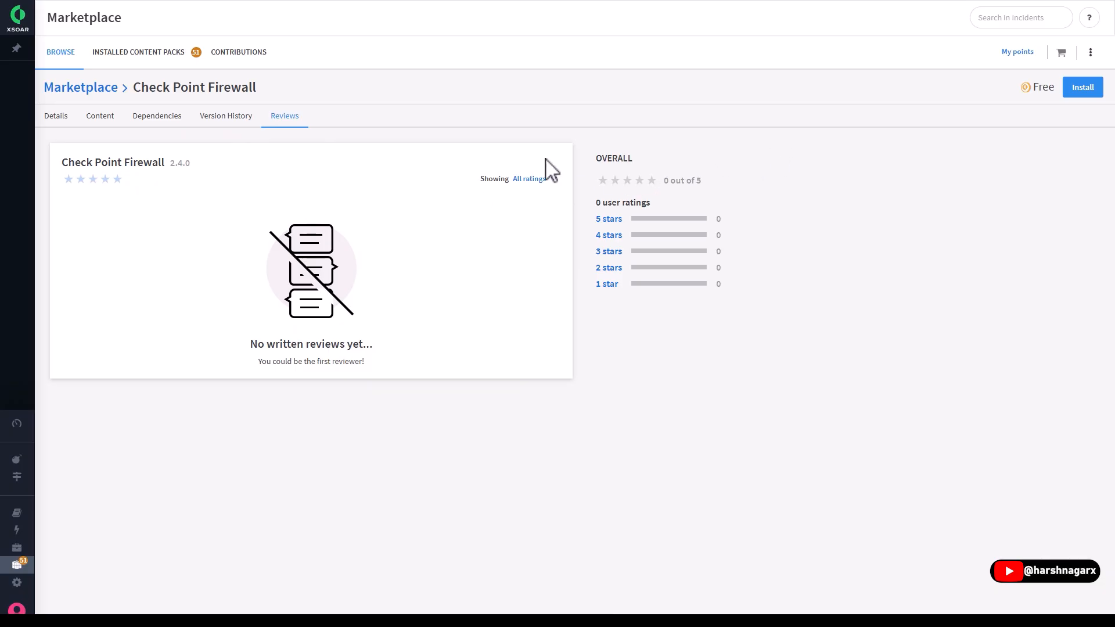
pyautogui.click(61, 118)
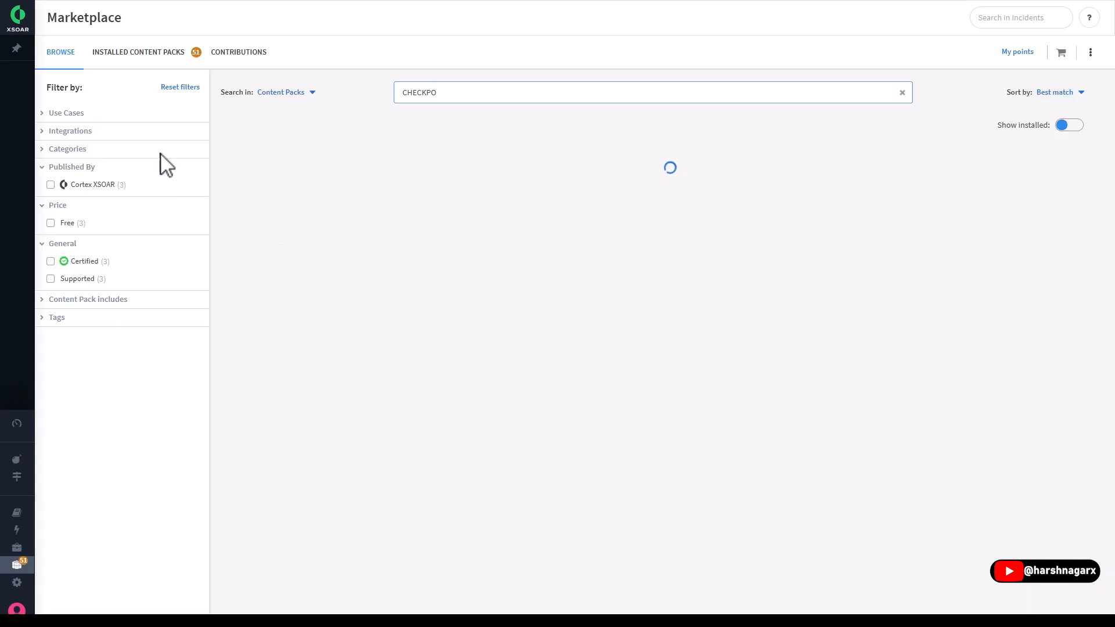
# - Filter the Marketplace content packs by the Malware use case and browse the matching packs
pyautogui.click(53, 115)
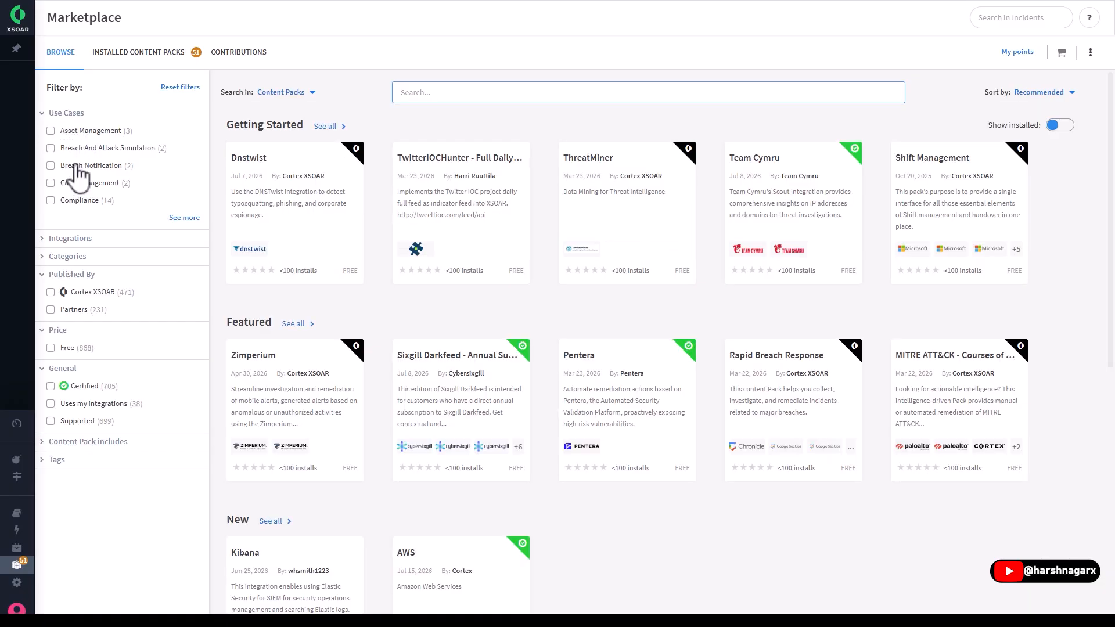
pyautogui.click(171, 221)
pyautogui.scroll(-1, 137, 255)
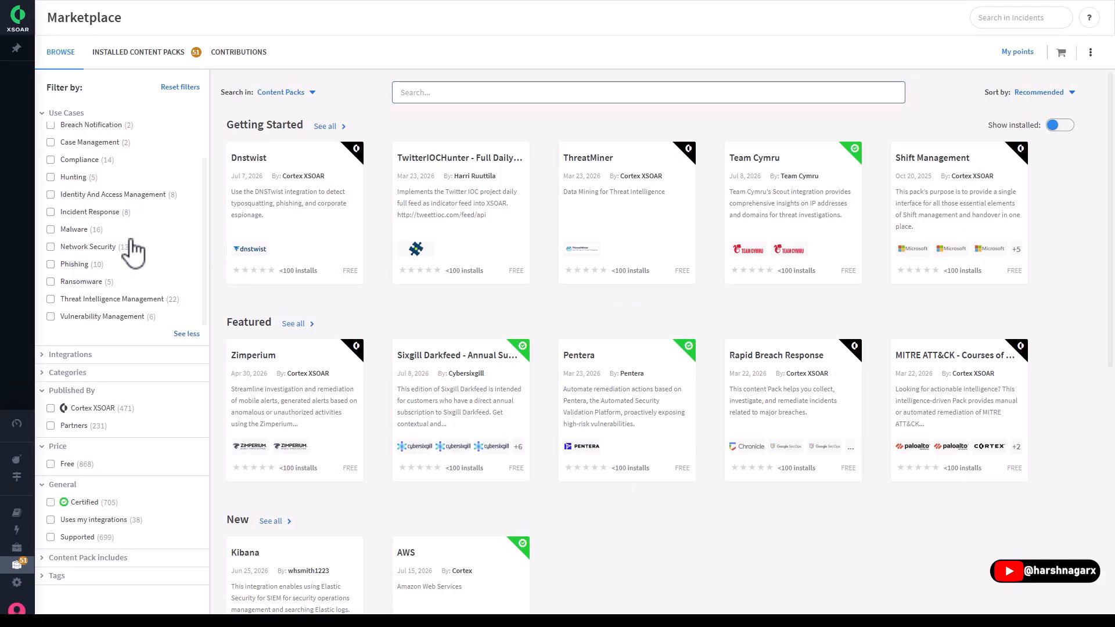
pyautogui.click(74, 230)
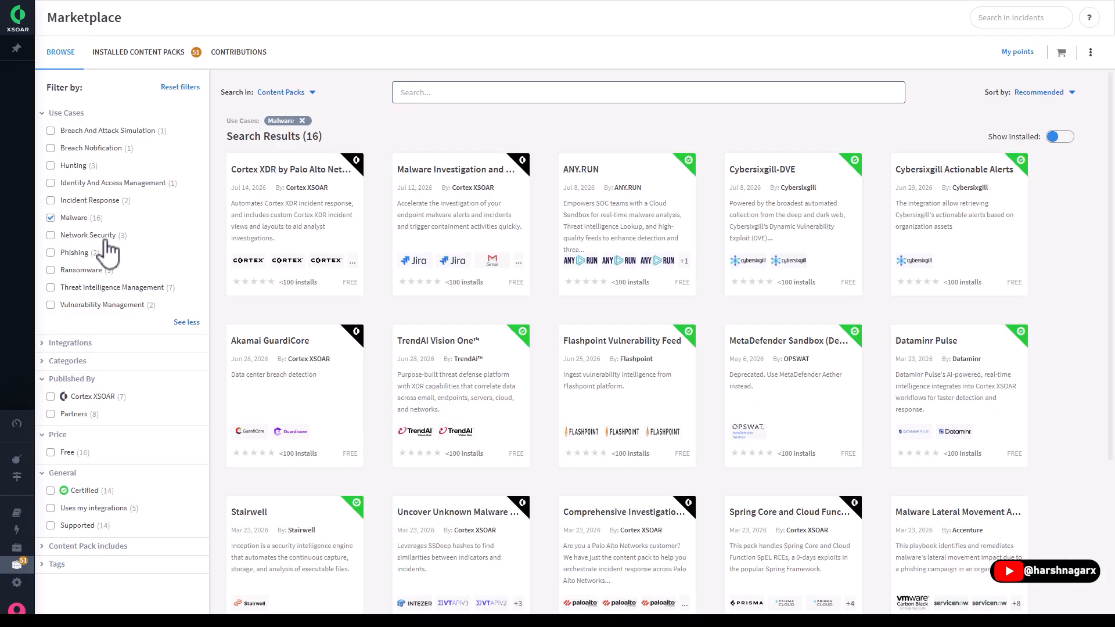
pyautogui.scroll(-4, 529, 323)
pyautogui.scroll(4, 529, 324)
pyautogui.scroll(-1, 391, 325)
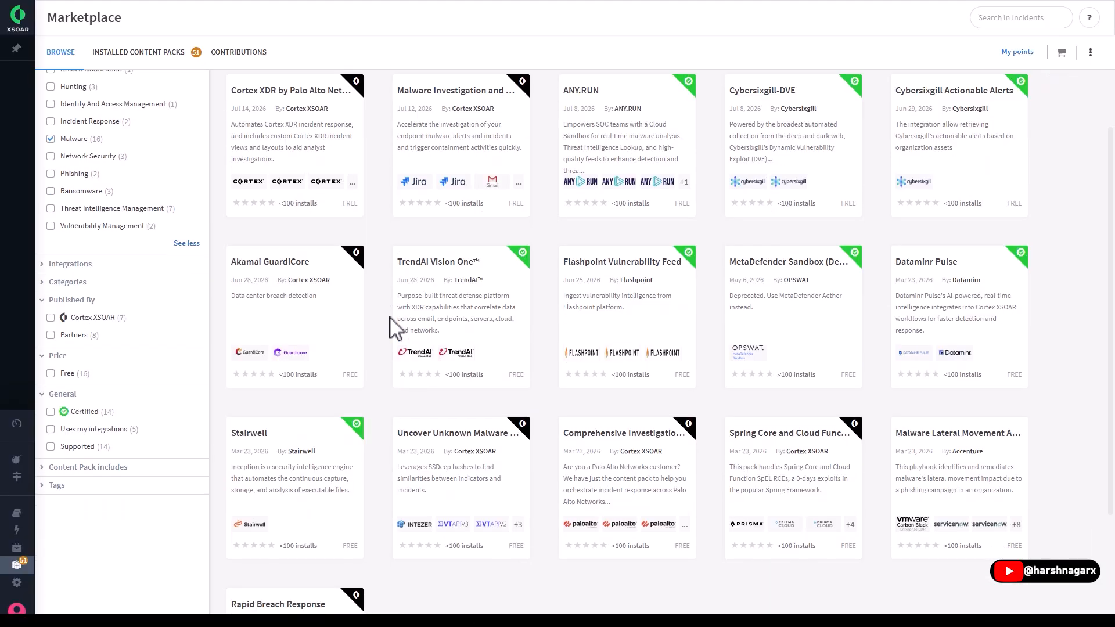
pyautogui.scroll(-3, 390, 325)
pyautogui.scroll(4, 390, 325)
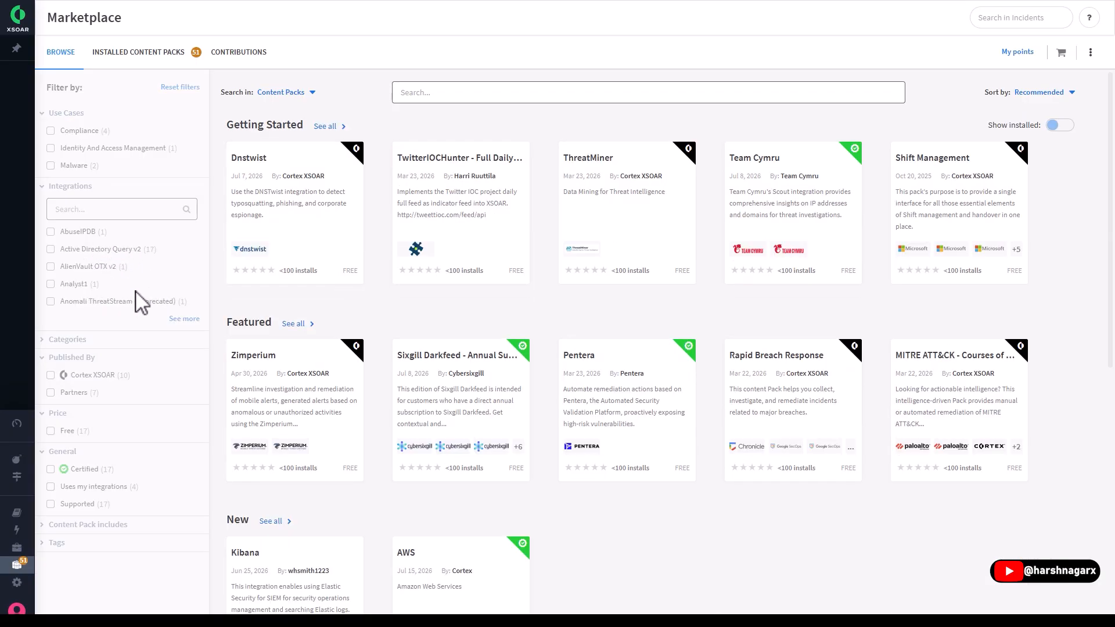
# - Review the integration filters, and expand the Categories filter to its full list to examine the available categories
pyautogui.scroll(-5, 125, 415)
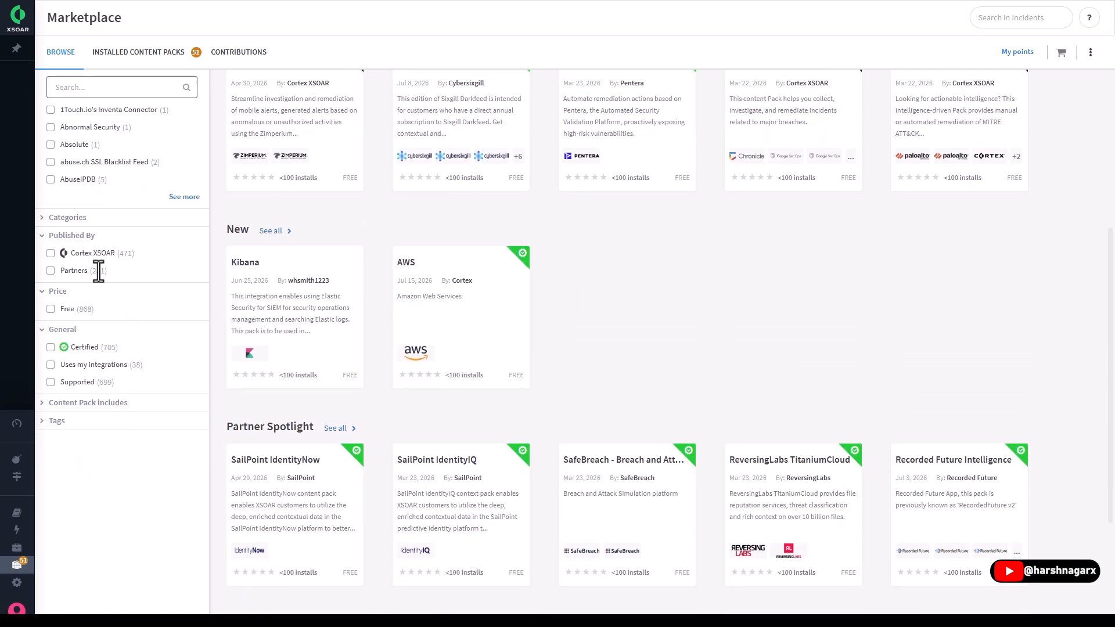
pyautogui.click(68, 218)
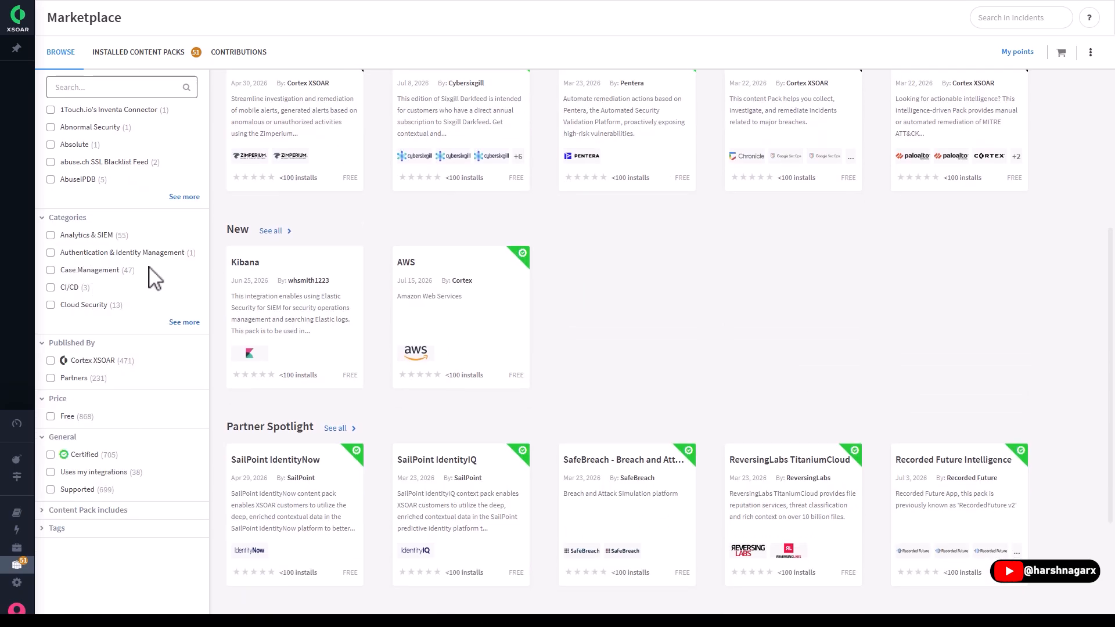
pyautogui.click(183, 322)
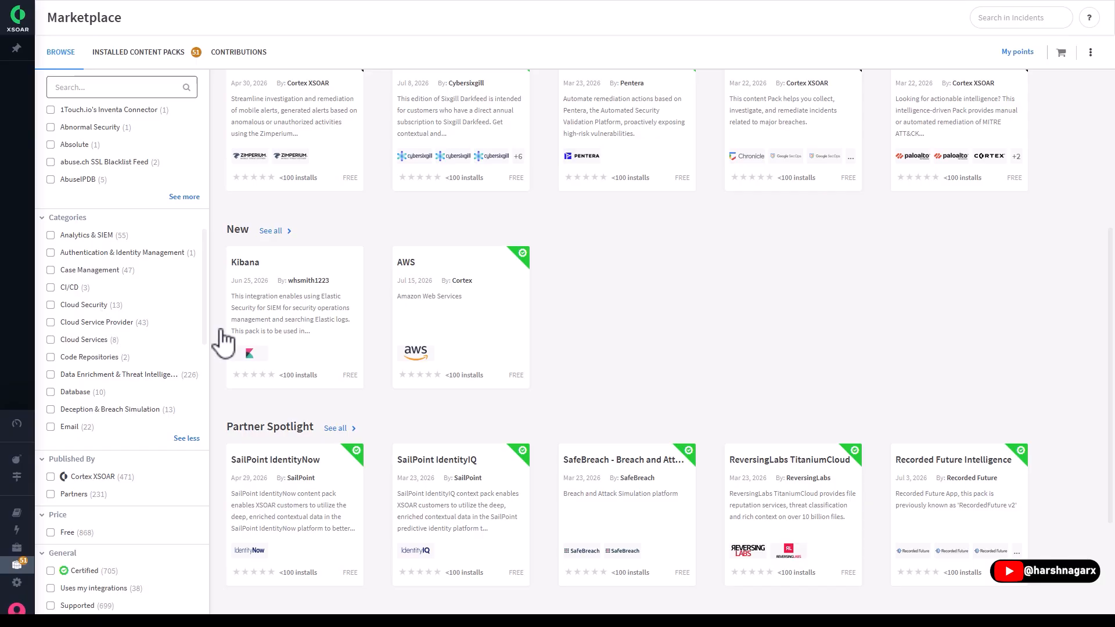
pyautogui.scroll(-5, 99, 362)
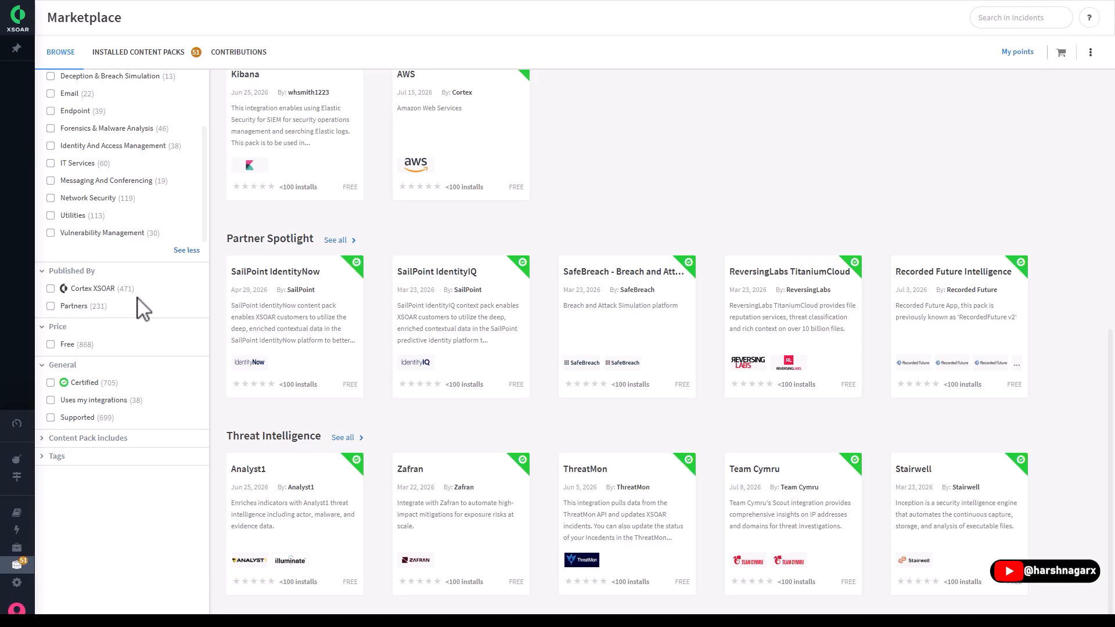
# - Filter the content packs to Free ones with installed packs included, and review the content types available as search scope
pyautogui.click(74, 347)
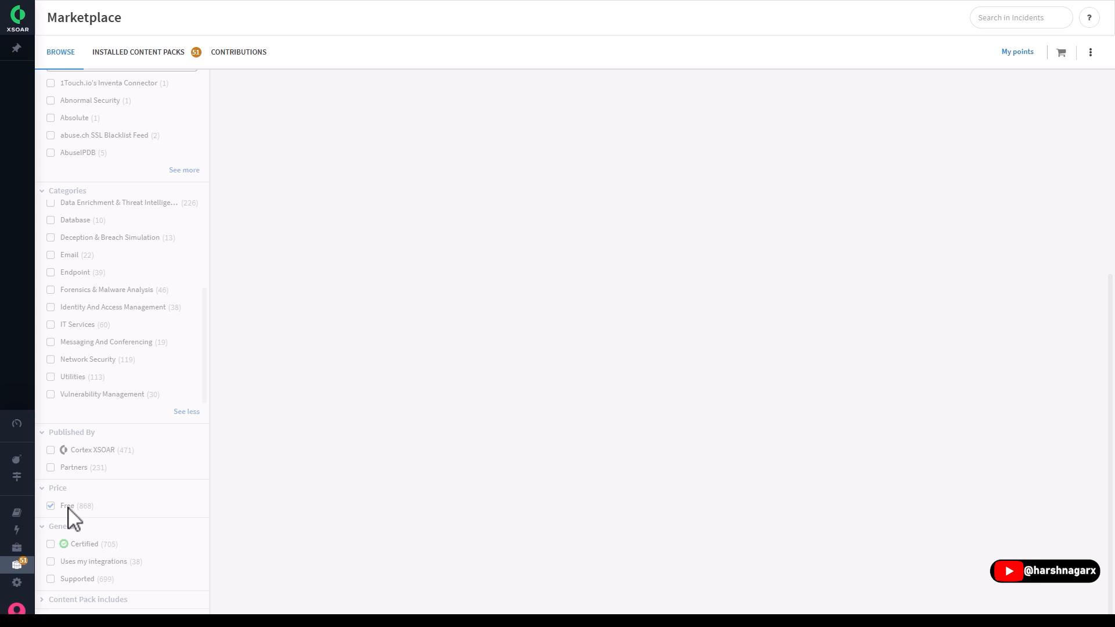
pyautogui.scroll(8, 118, 457)
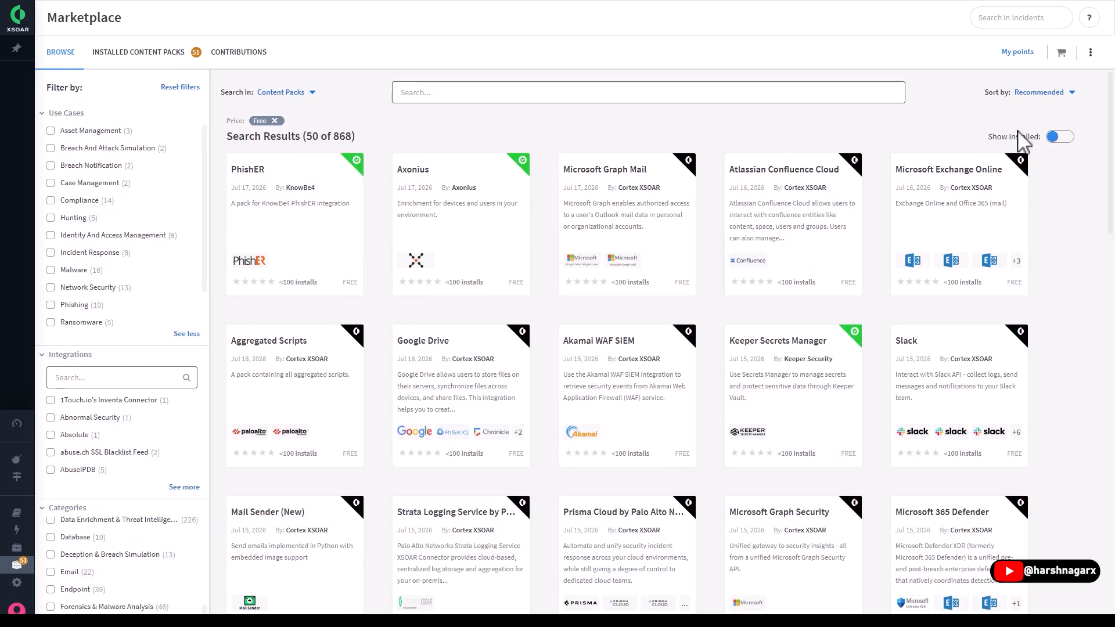
pyautogui.click(1061, 138)
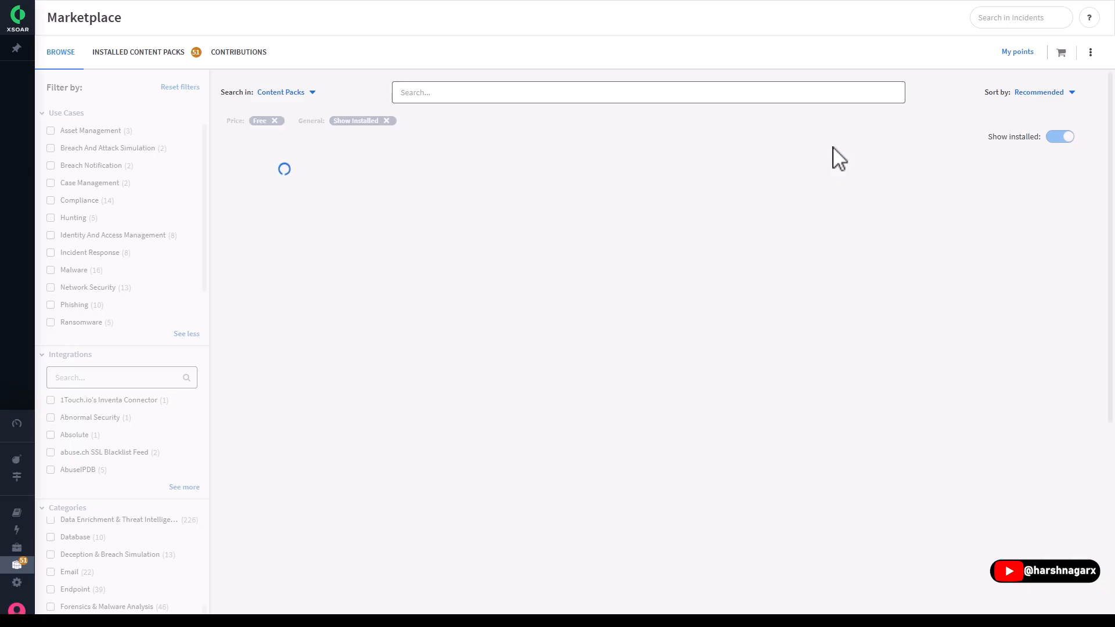
pyautogui.scroll(-10, 525, 376)
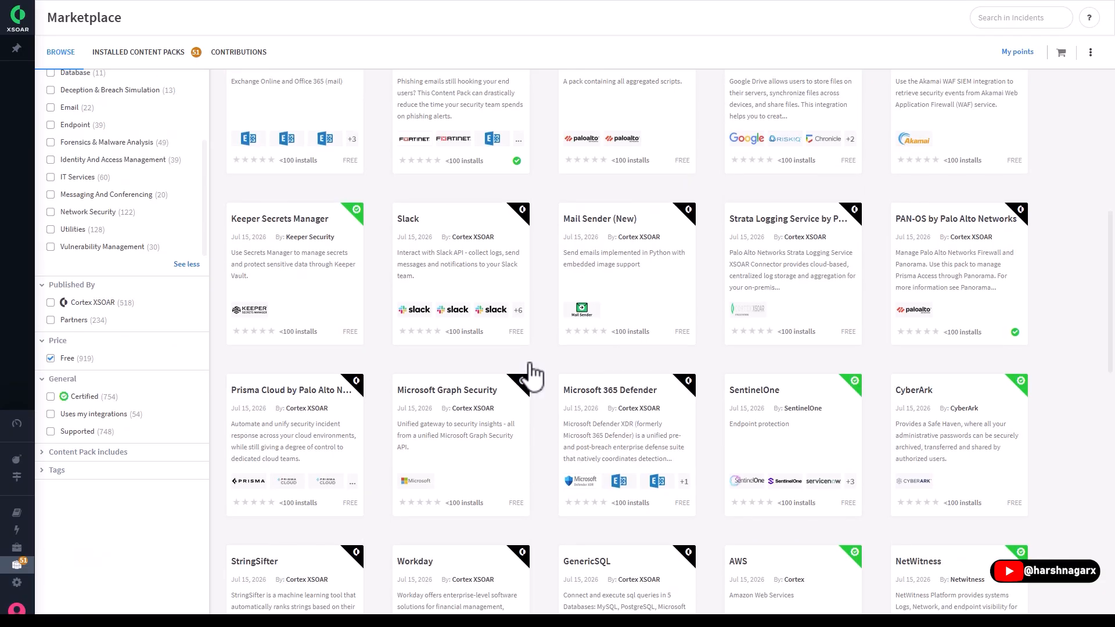
pyautogui.scroll(10, 531, 374)
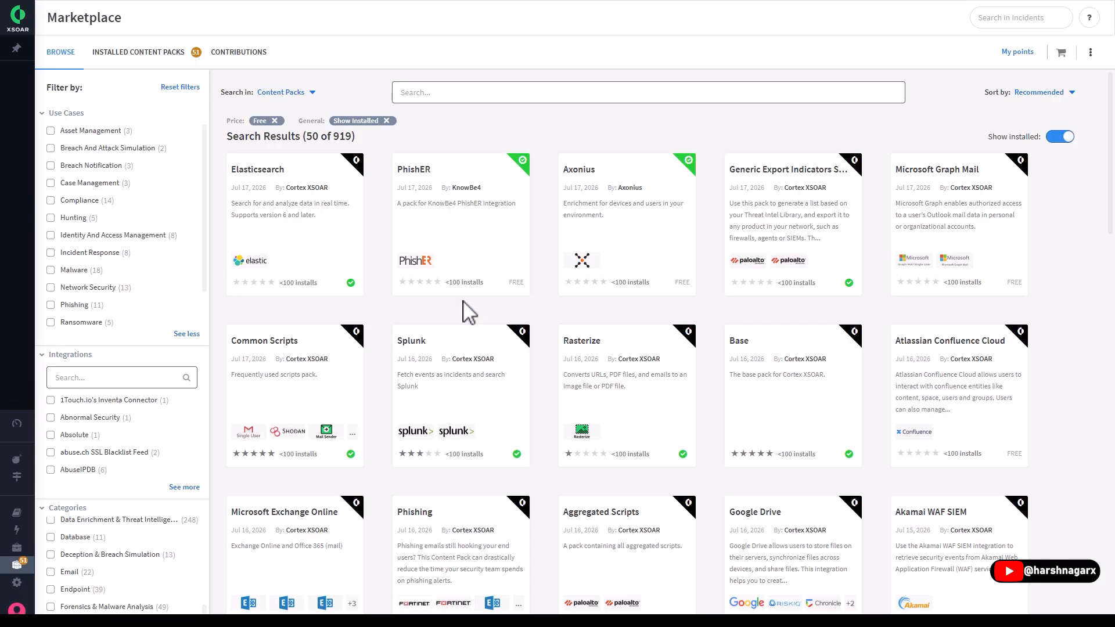
pyautogui.click(305, 93)
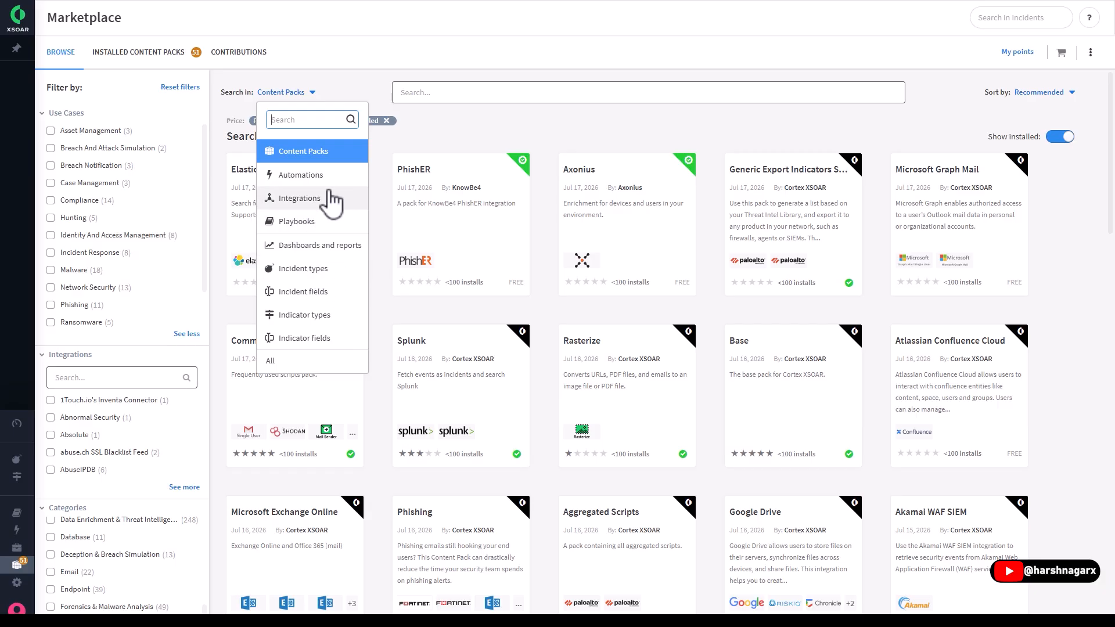
pyautogui.click(414, 135)
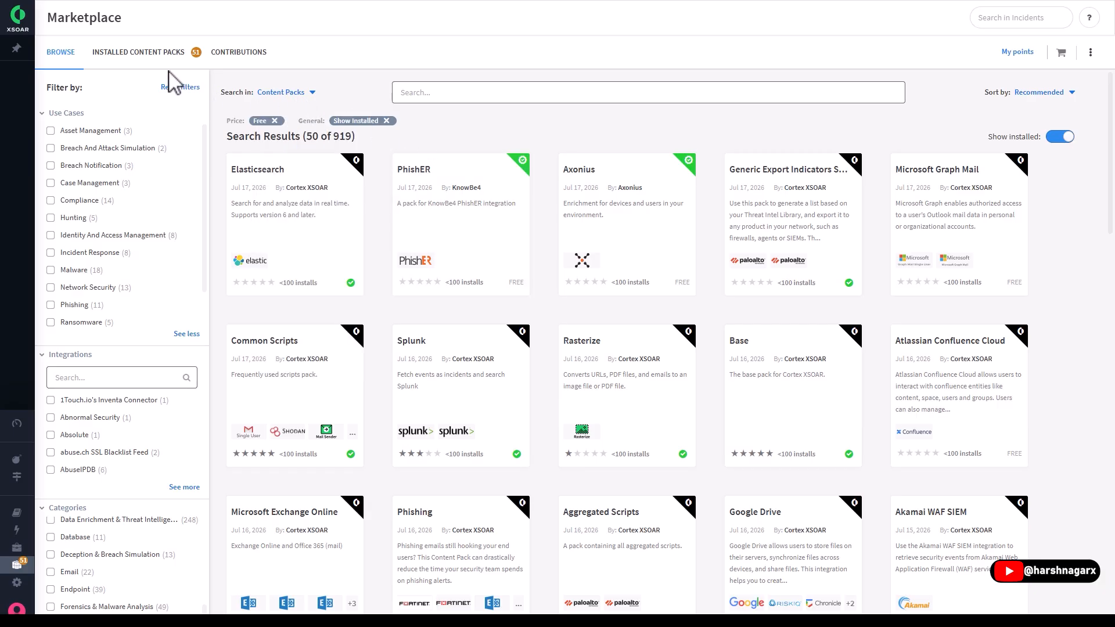
# - Open the installed content packs and examine the Access Investigation pack's incident types, layouts and playbooks
pyautogui.click(137, 53)
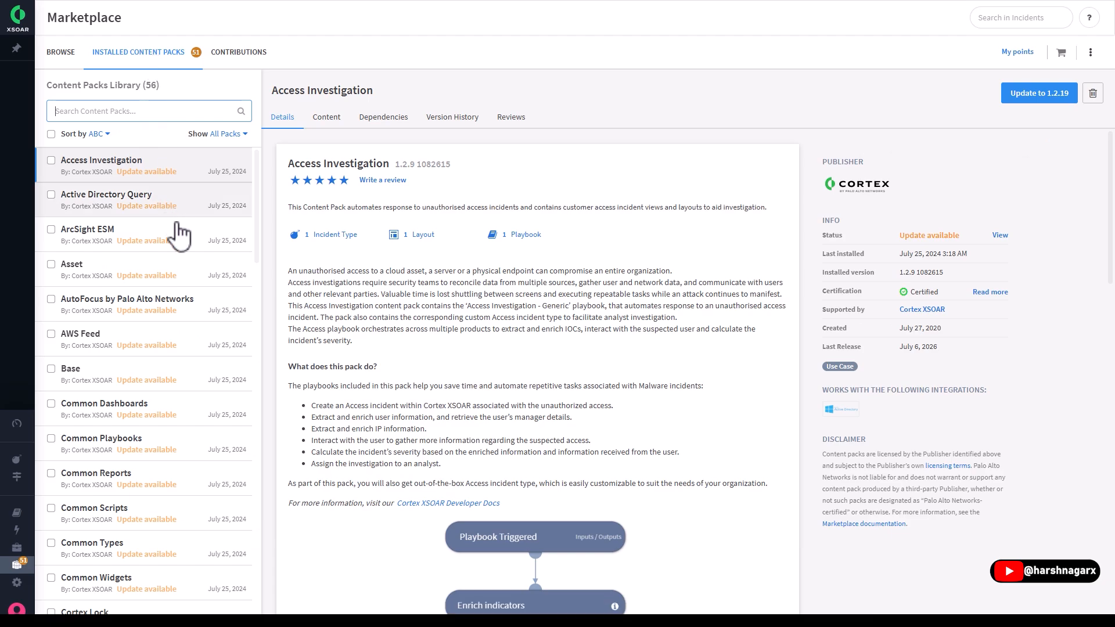
pyautogui.moveTo(259, 179); pyautogui.dragTo(280, 166)
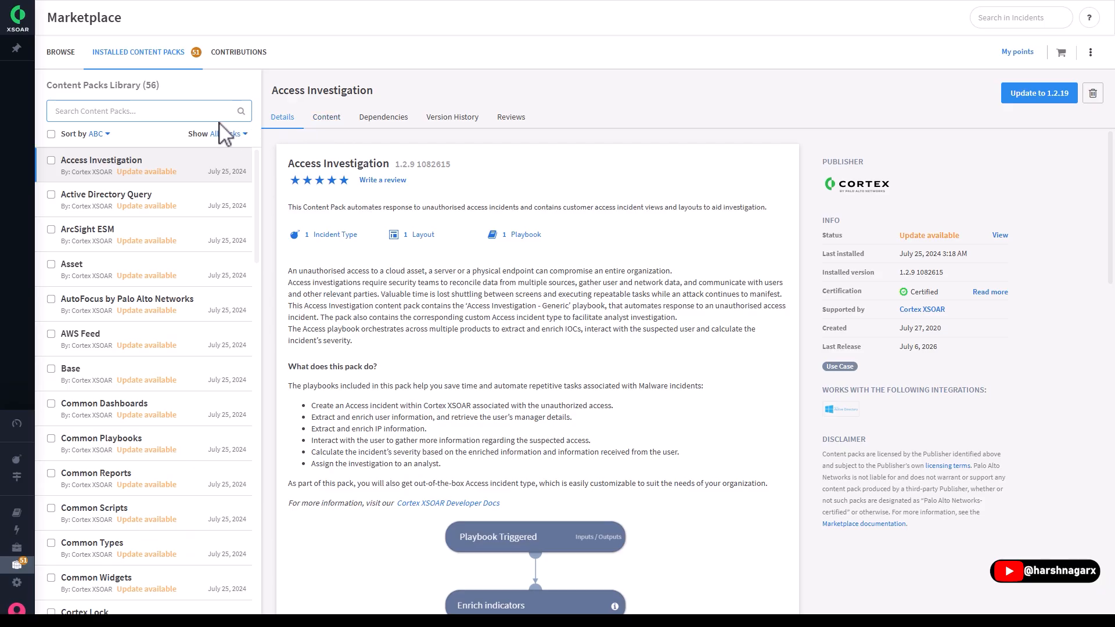
pyautogui.click(324, 119)
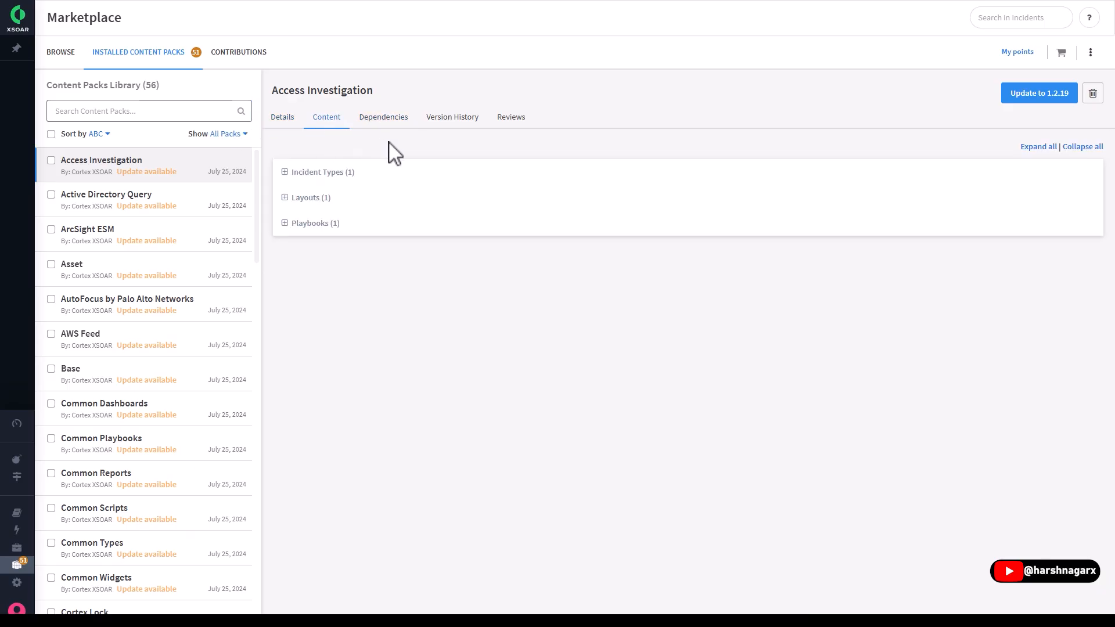
pyautogui.click(303, 172)
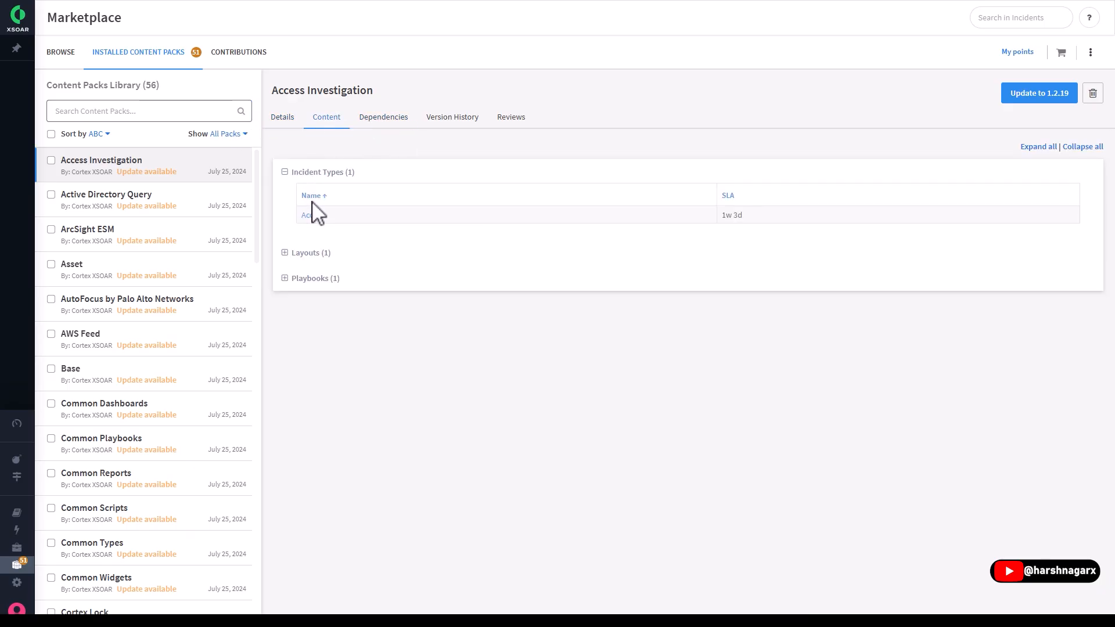
pyautogui.click(309, 253)
pyautogui.click(307, 333)
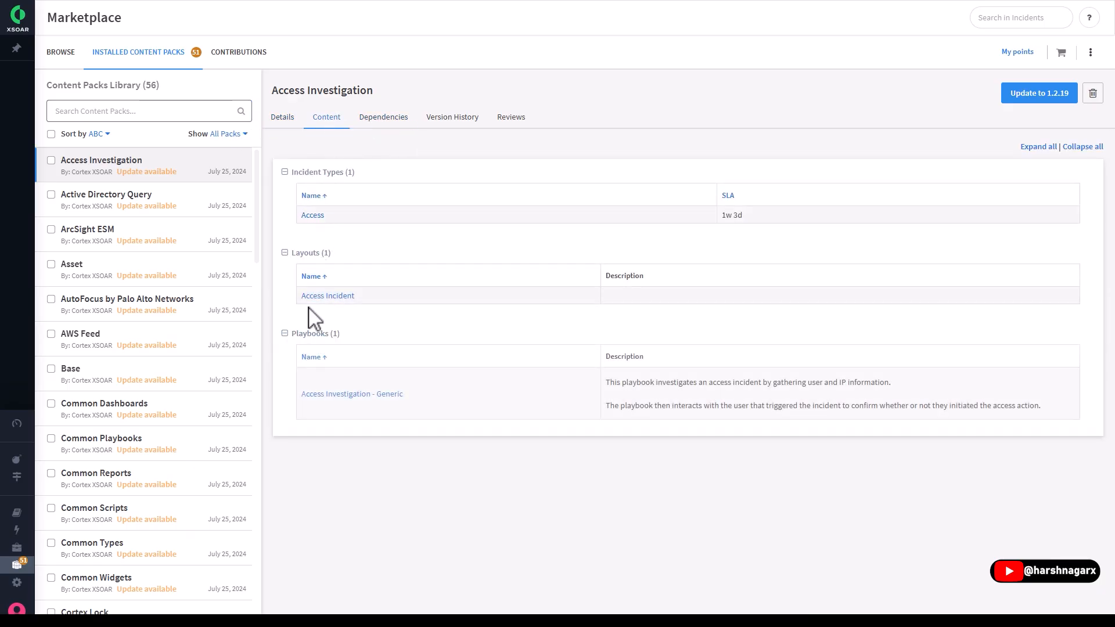
# - Review the Access Investigation pack's dependencies, version history and reviews, and return to its details
pyautogui.click(384, 127)
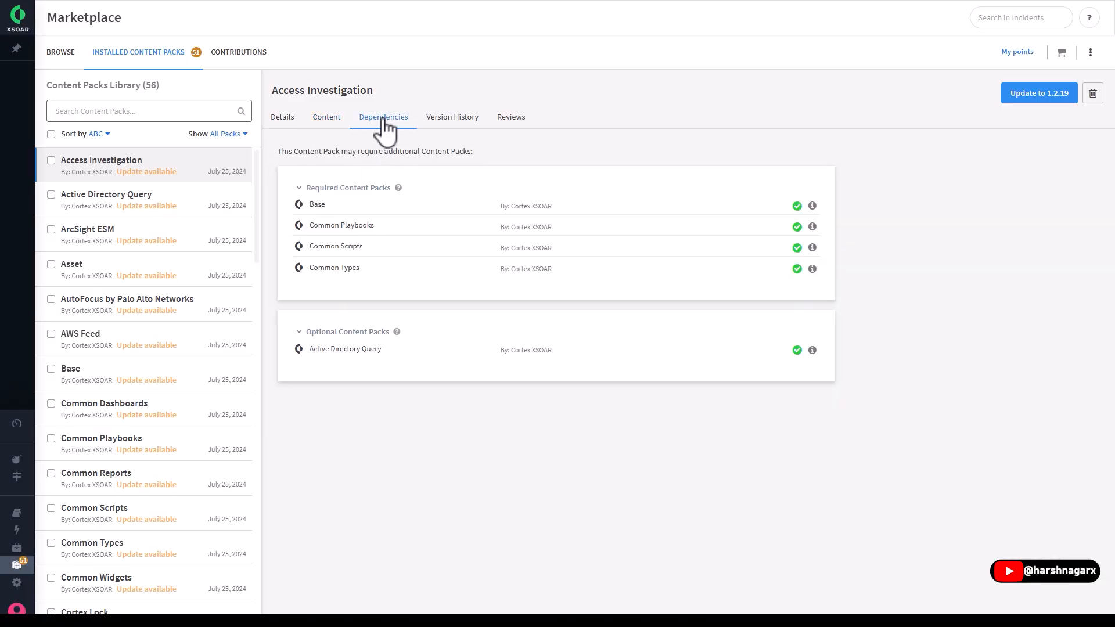
pyautogui.click(453, 121)
pyautogui.click(504, 122)
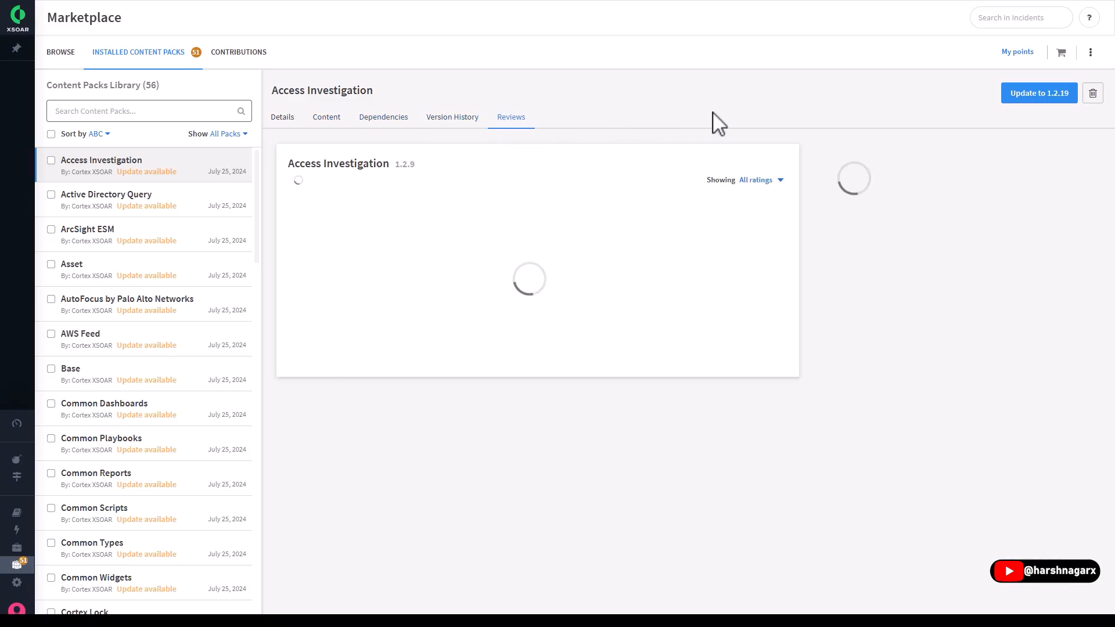
pyautogui.click(282, 120)
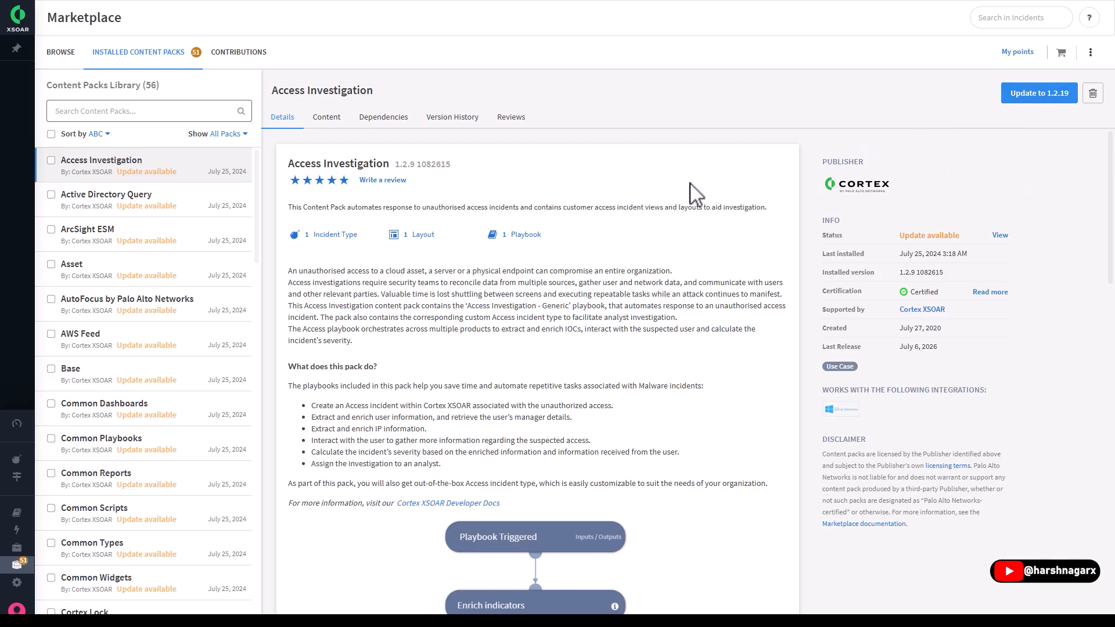
# - Check the Marketplace's additional options and its Contributions page, and return to browsing the available content packs
pyautogui.click(1090, 52)
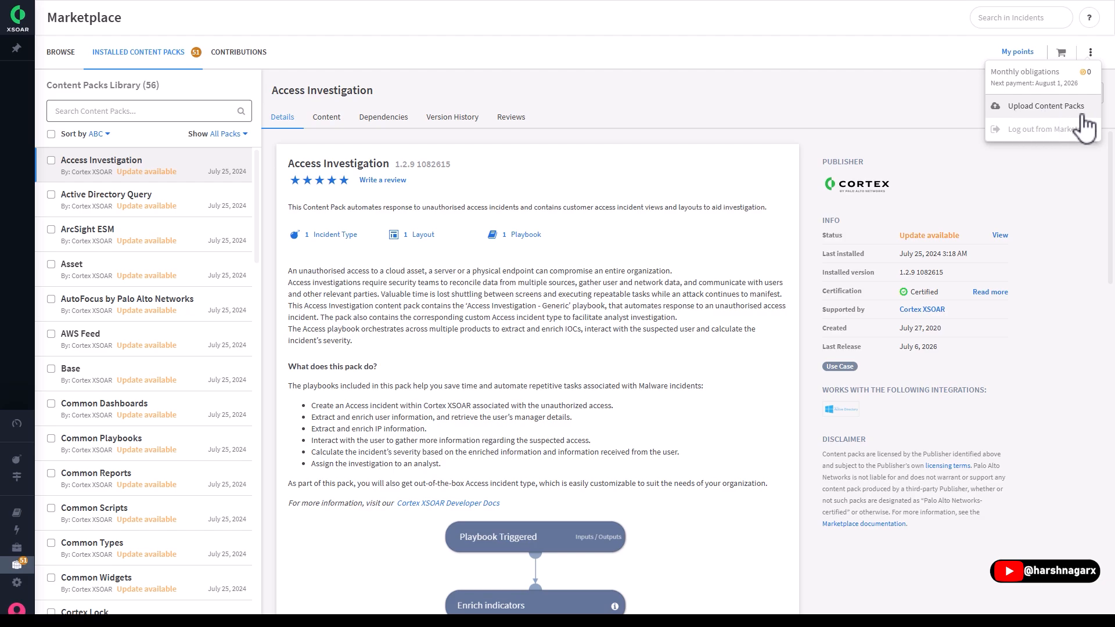
pyautogui.click(829, 119)
pyautogui.click(235, 61)
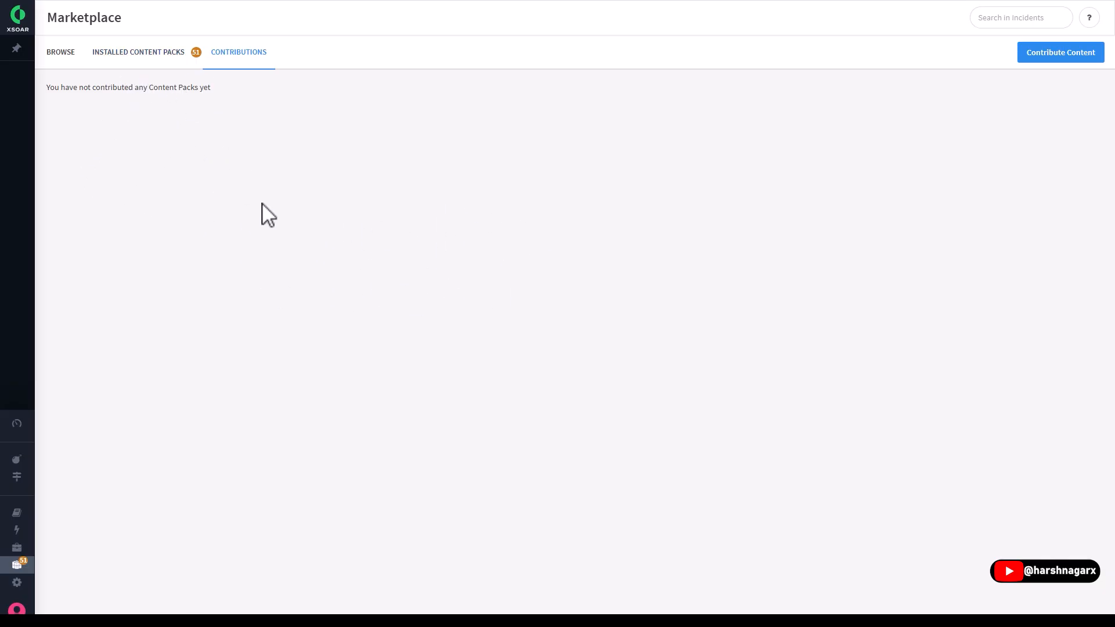
pyautogui.click(61, 52)
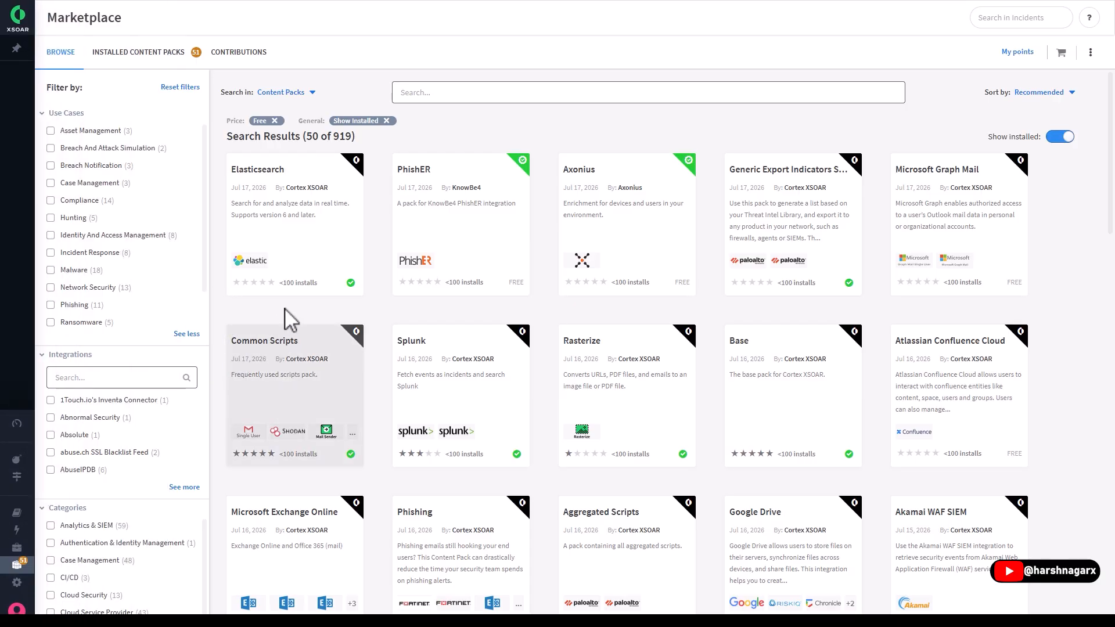
pyautogui.scroll(-7, 232, 317)
pyautogui.scroll(7, 244, 321)
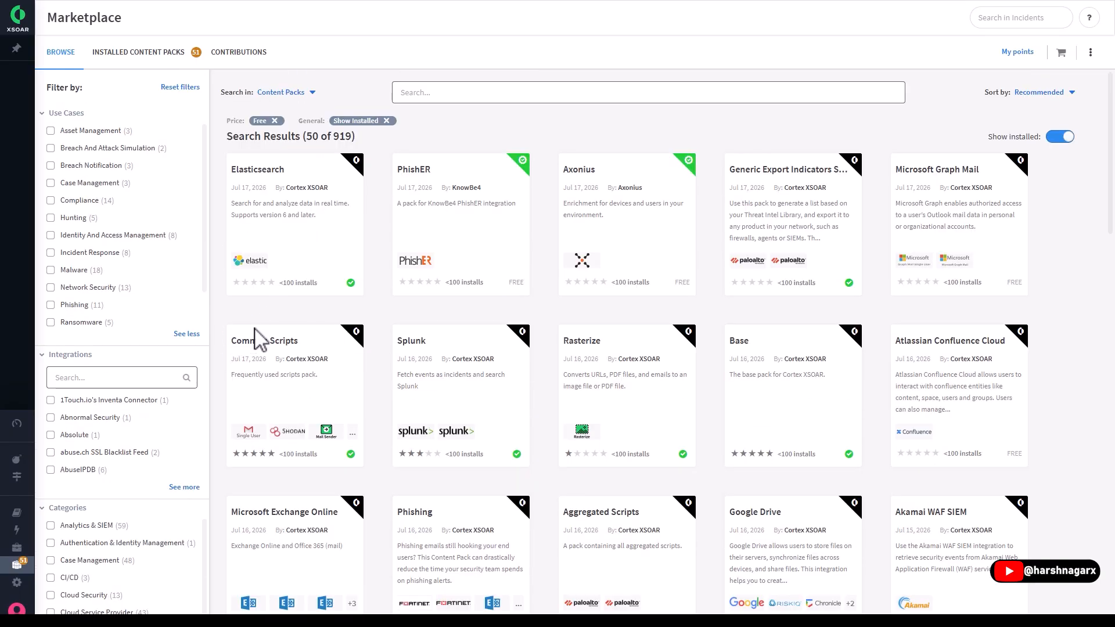
# - Open the Settings and look through the integration instances grouped by category
pyautogui.moveTo(75, 546)
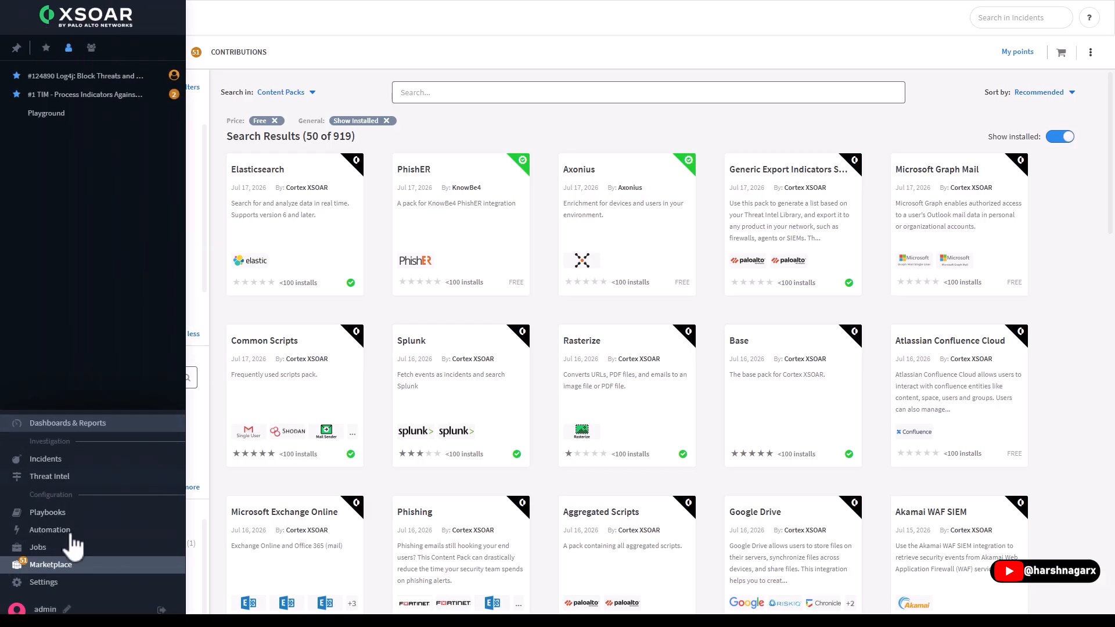
pyautogui.click(62, 585)
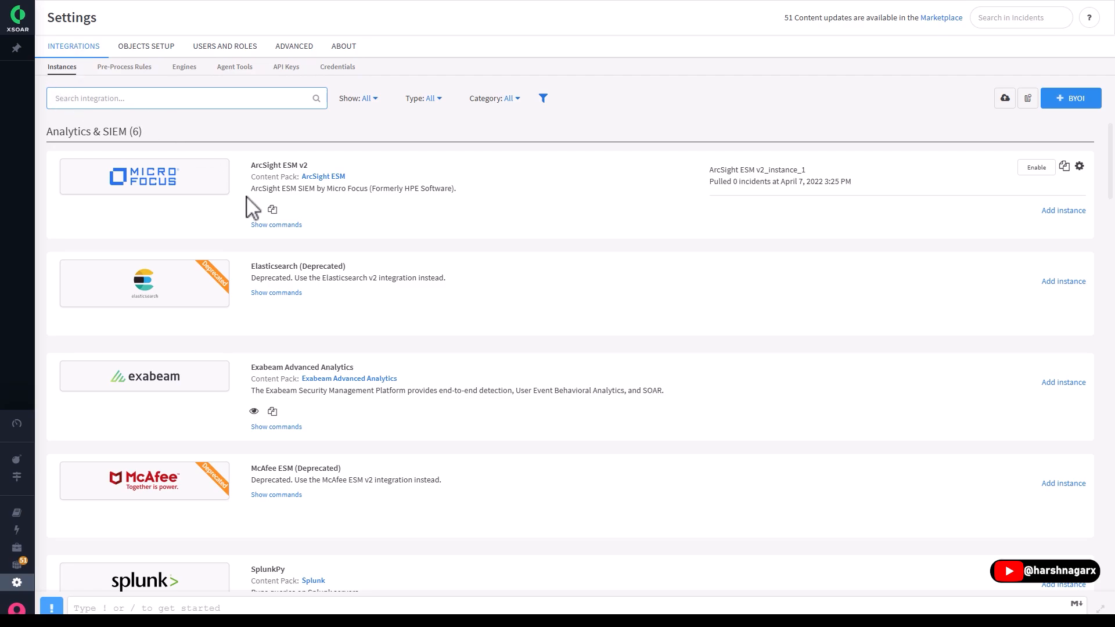
pyautogui.scroll(-14, 409, 264)
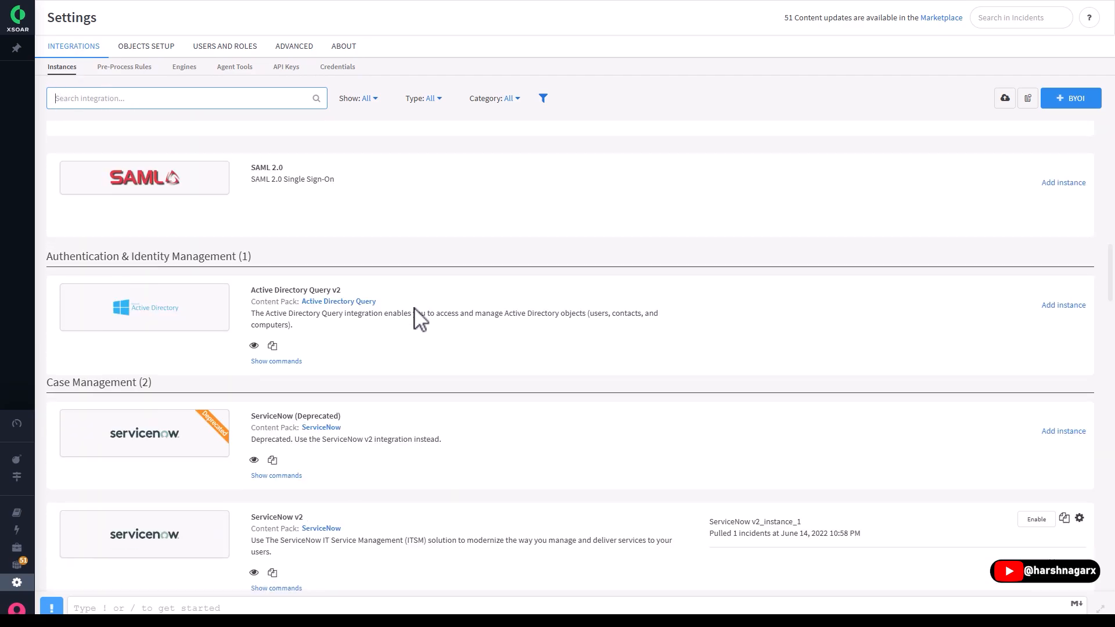
pyautogui.scroll(14, 416, 317)
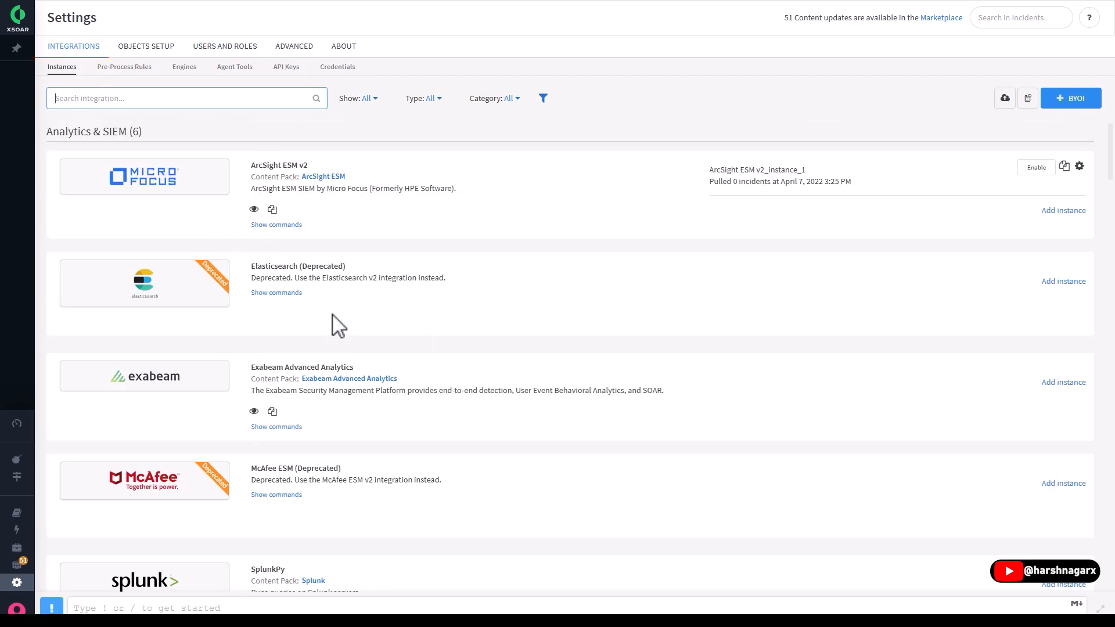
pyautogui.scroll(-4, 325, 485)
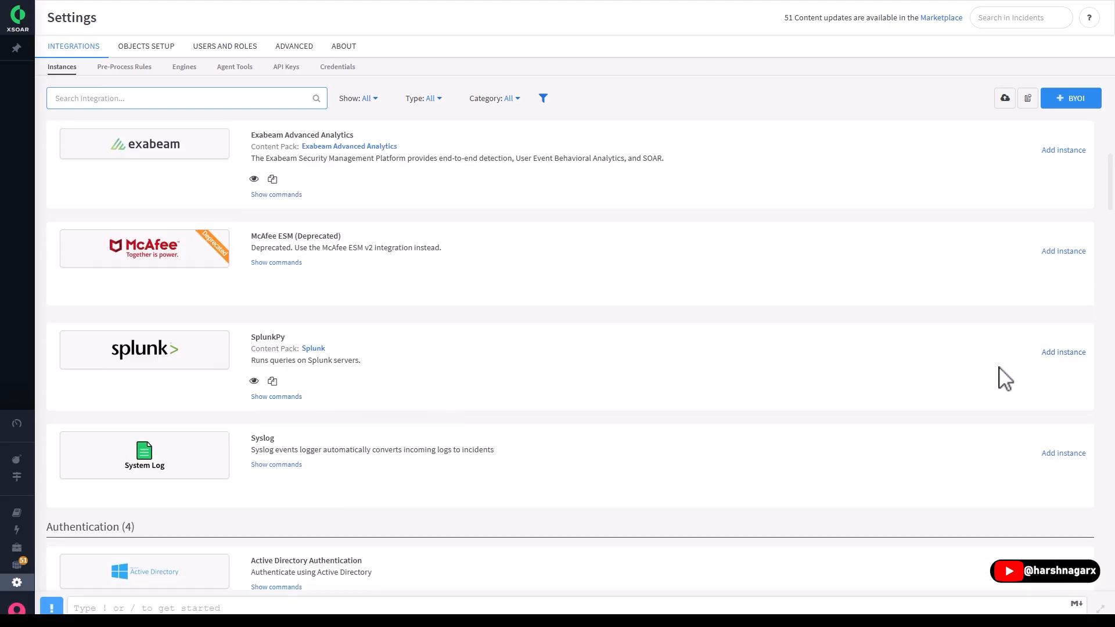
# - Open a new SplunkPy integration instance, examine its fetch, mapper, server and query settings, and close it without saving
pyautogui.click(1063, 351)
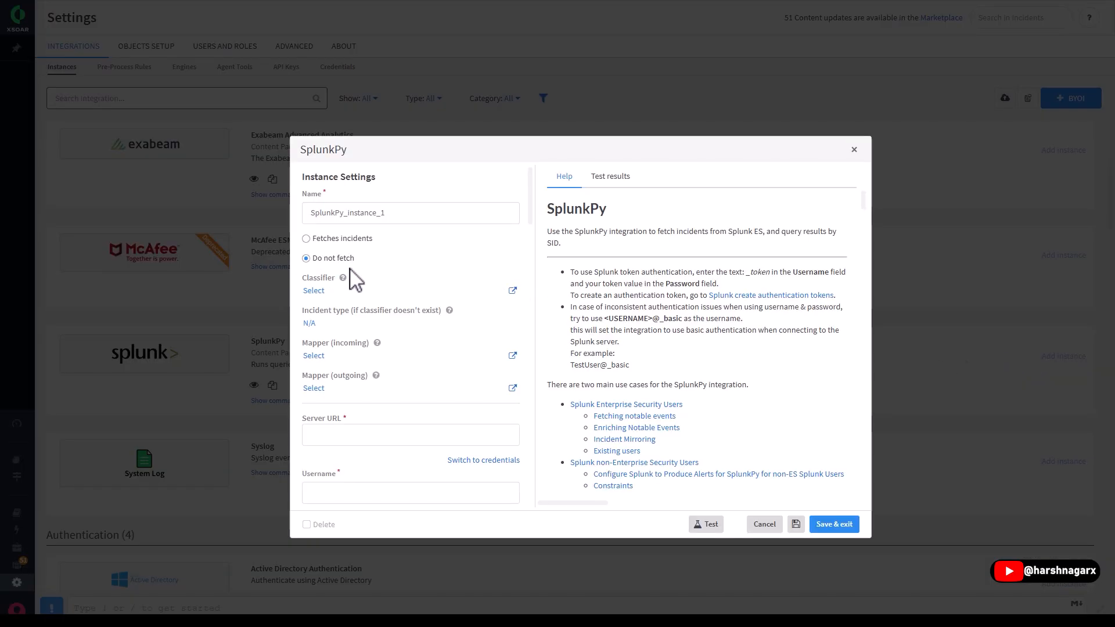
pyautogui.scroll(-6, 352, 278)
pyautogui.scroll(3, 372, 336)
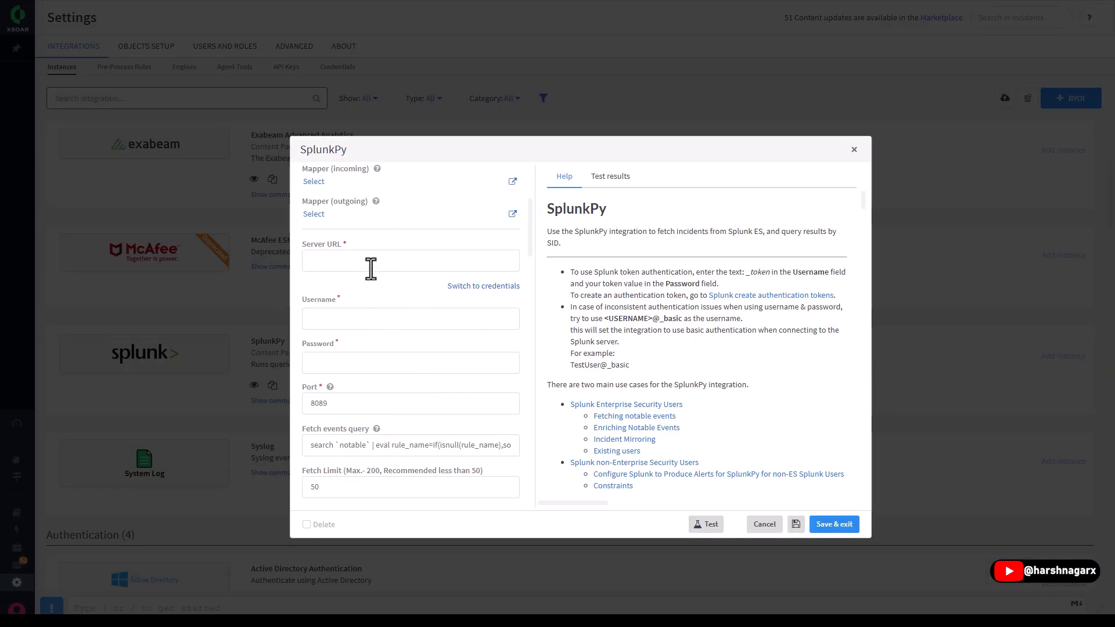
pyautogui.scroll(3, 378, 368)
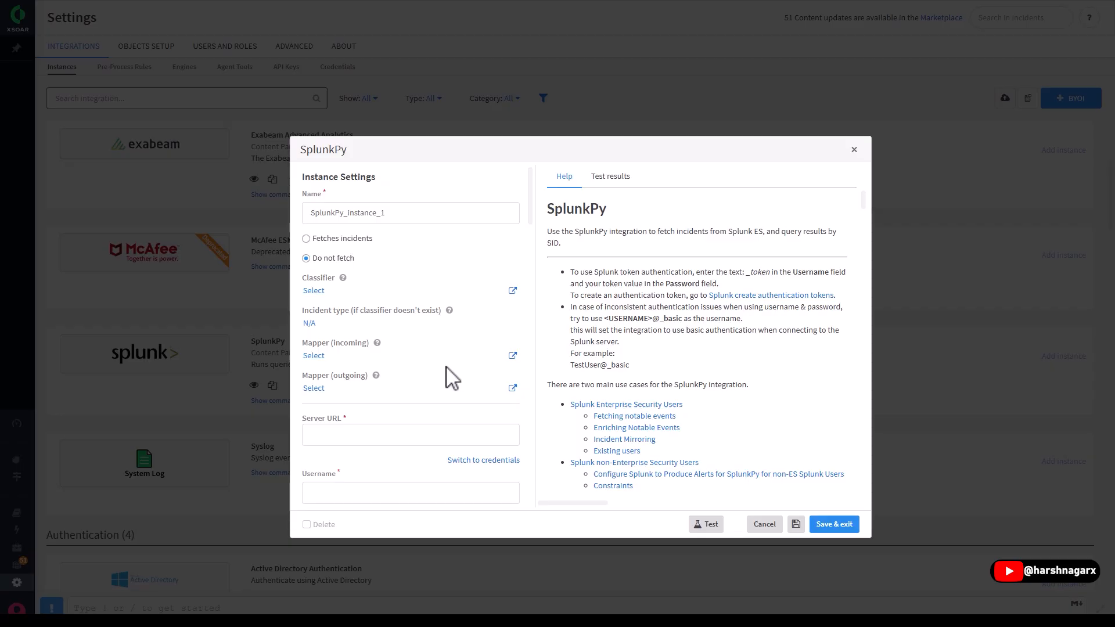
pyautogui.scroll(-5, 406, 356)
pyautogui.scroll(5, 406, 356)
pyautogui.scroll(-3, 391, 308)
pyautogui.scroll(3, 392, 360)
pyautogui.scroll(-4, 430, 409)
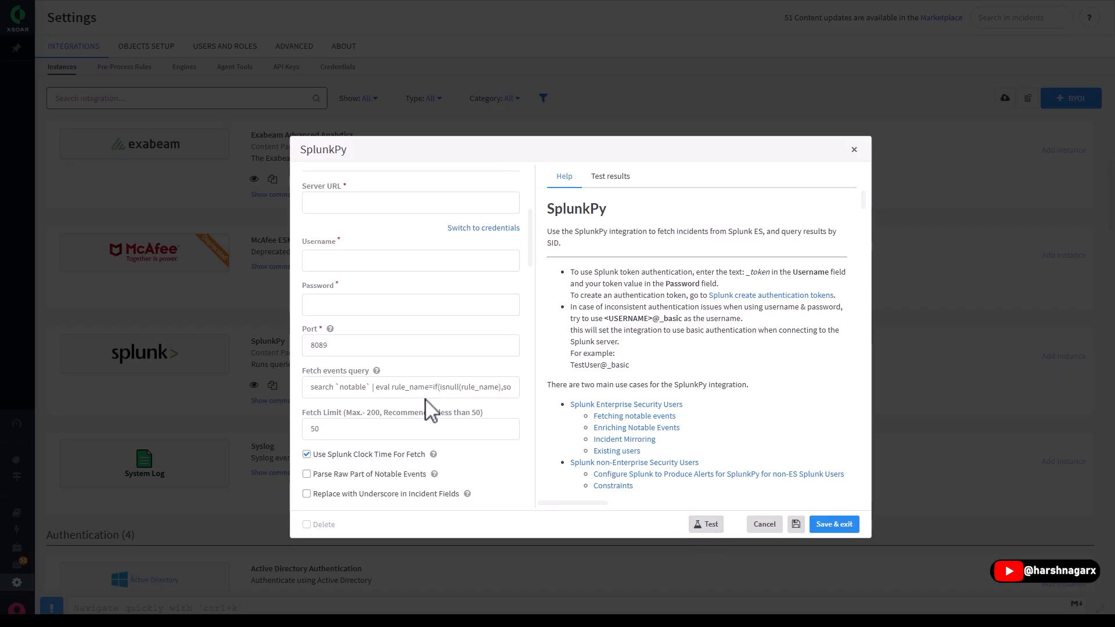
pyautogui.click(854, 151)
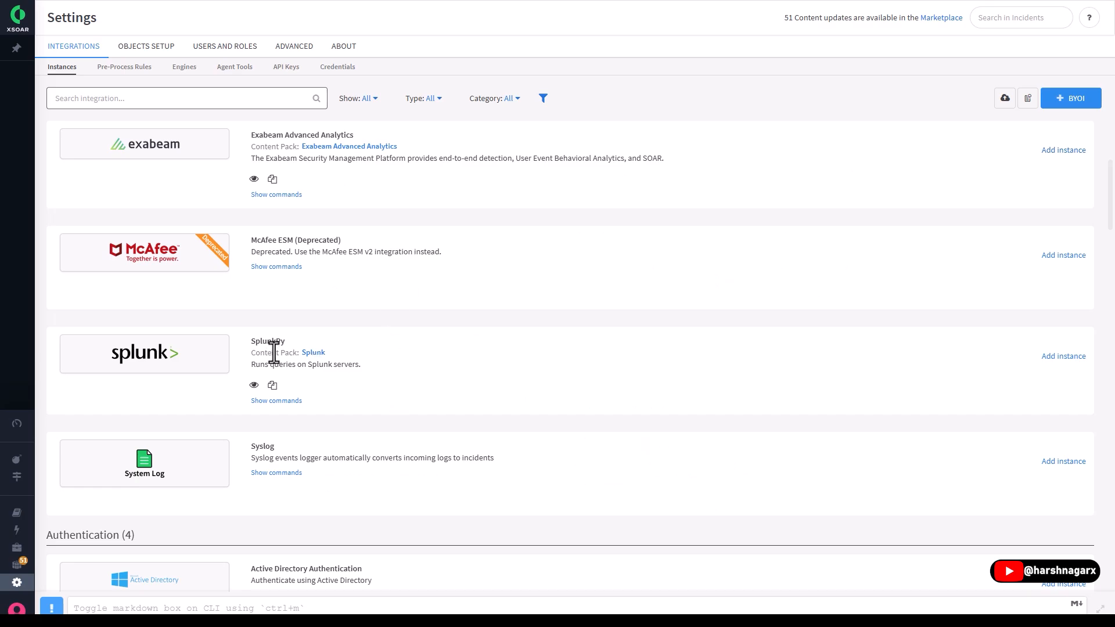
pyautogui.scroll(4, 284, 355)
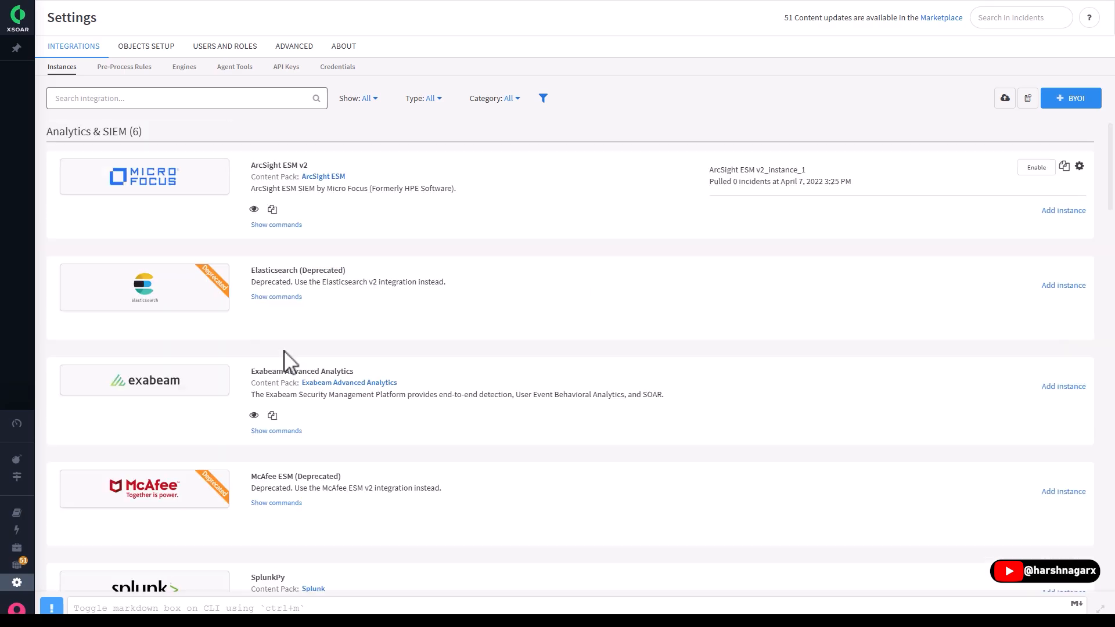
# - Draft a new pre-process rule with a condition that the incoming incident's Account ID equals a sample value
pyautogui.click(119, 73)
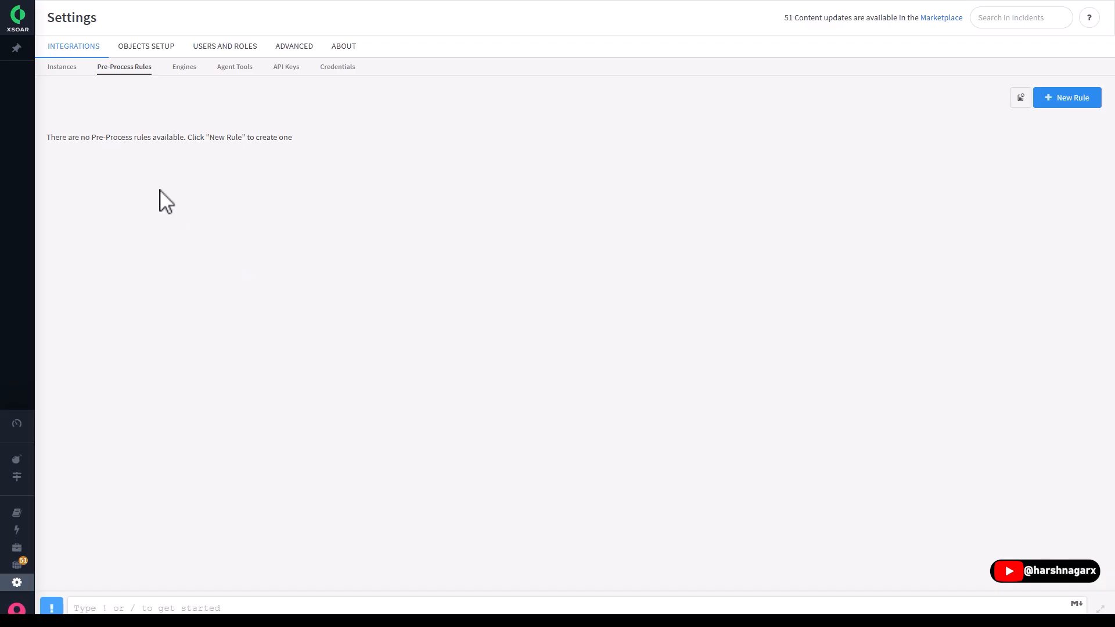
pyautogui.click(1052, 100)
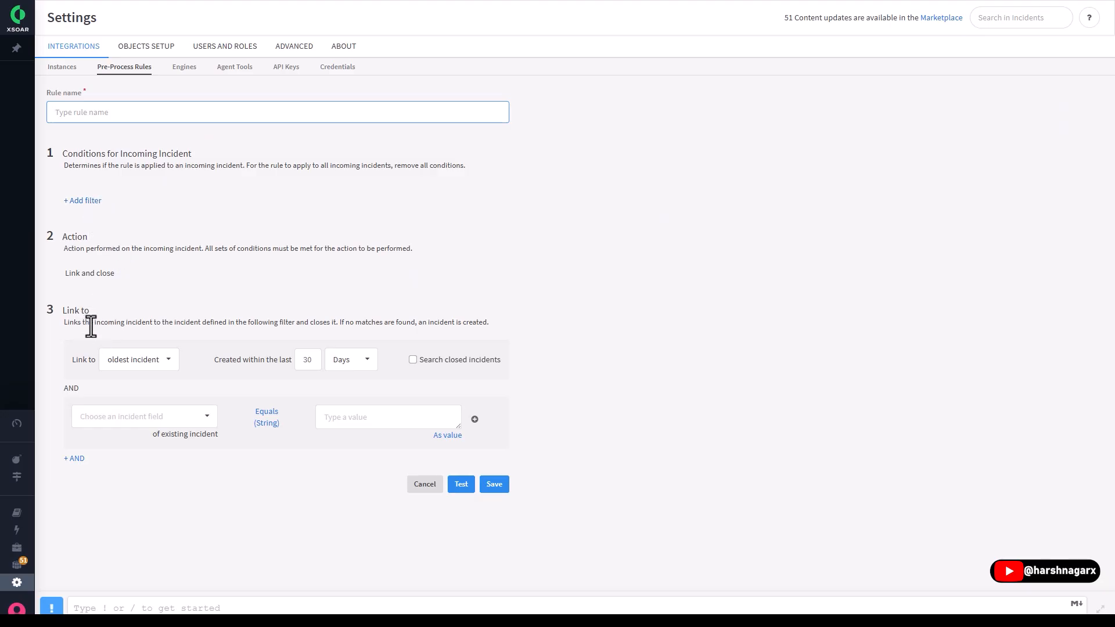
pyautogui.click(87, 201)
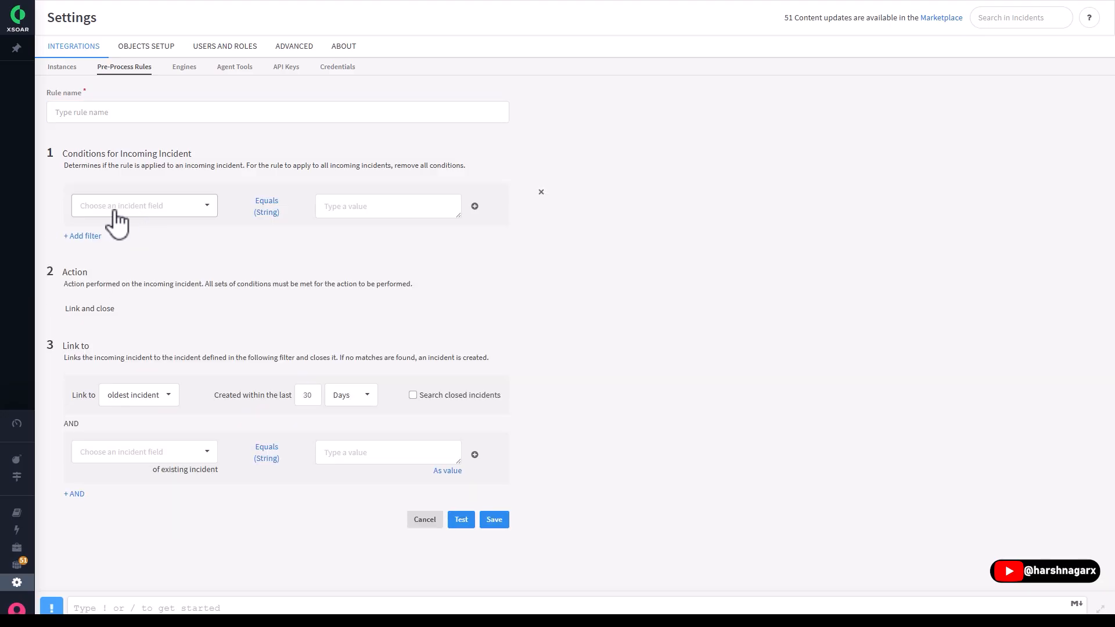
pyautogui.click(149, 206)
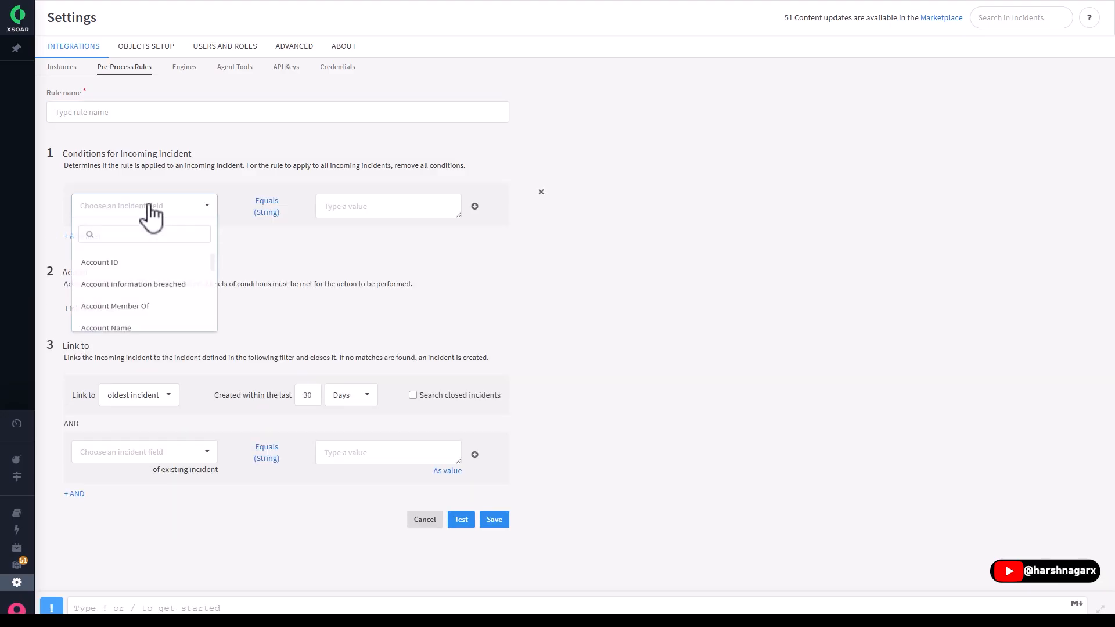
pyautogui.click(119, 264)
pyautogui.click(347, 208)
pyautogui.write('1')
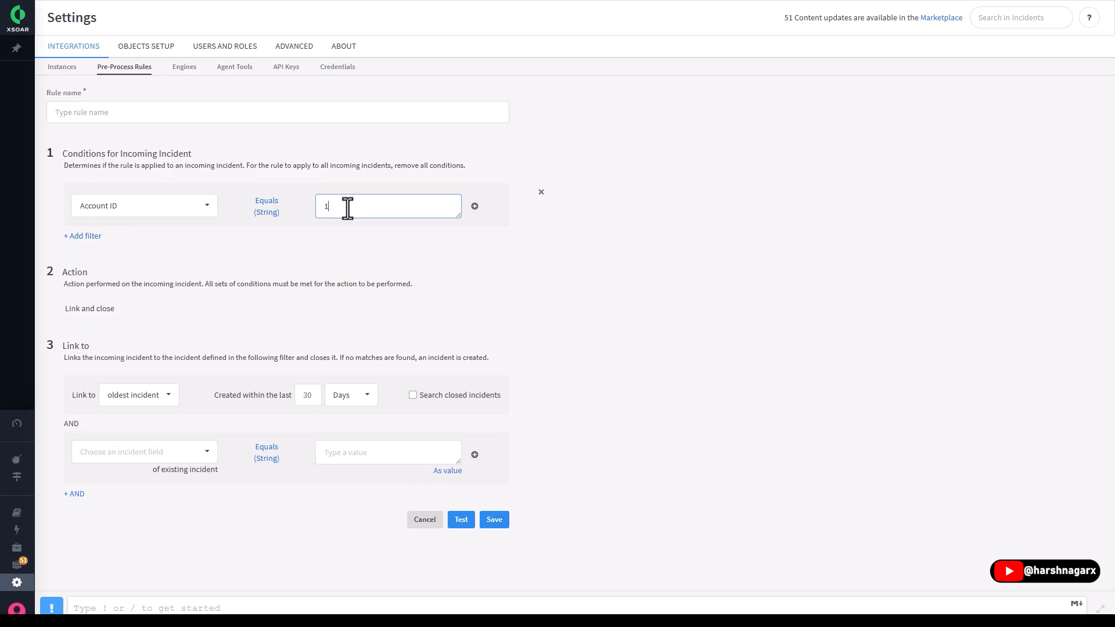
pyautogui.write('23')
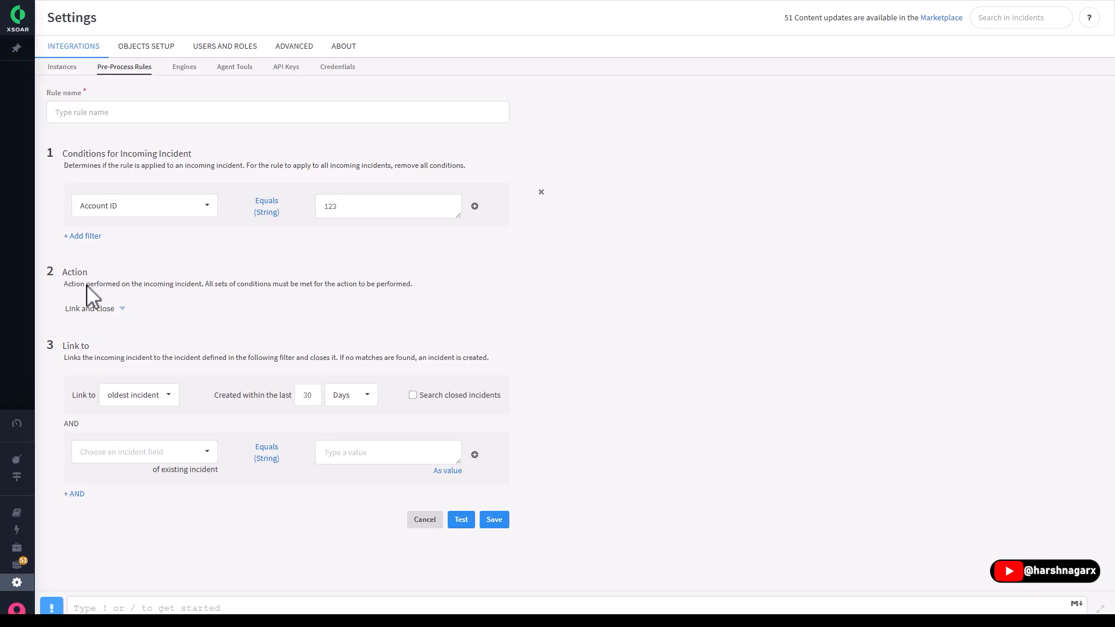
# - Examine the actions available for the pre-process rule without changing the selected one
pyautogui.click(93, 310)
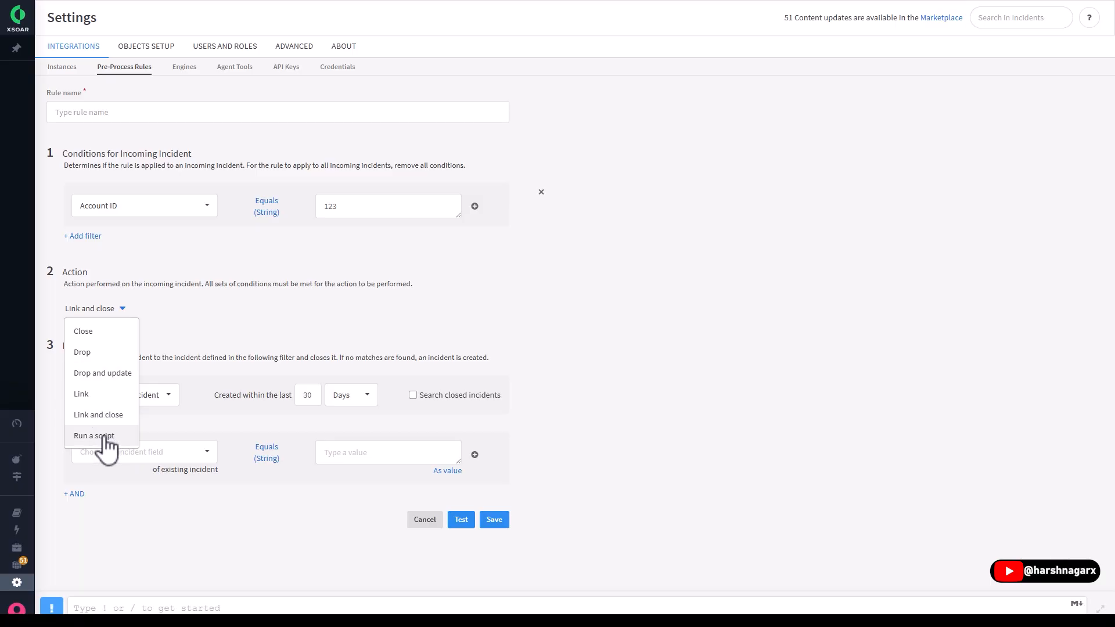
pyautogui.click(234, 323)
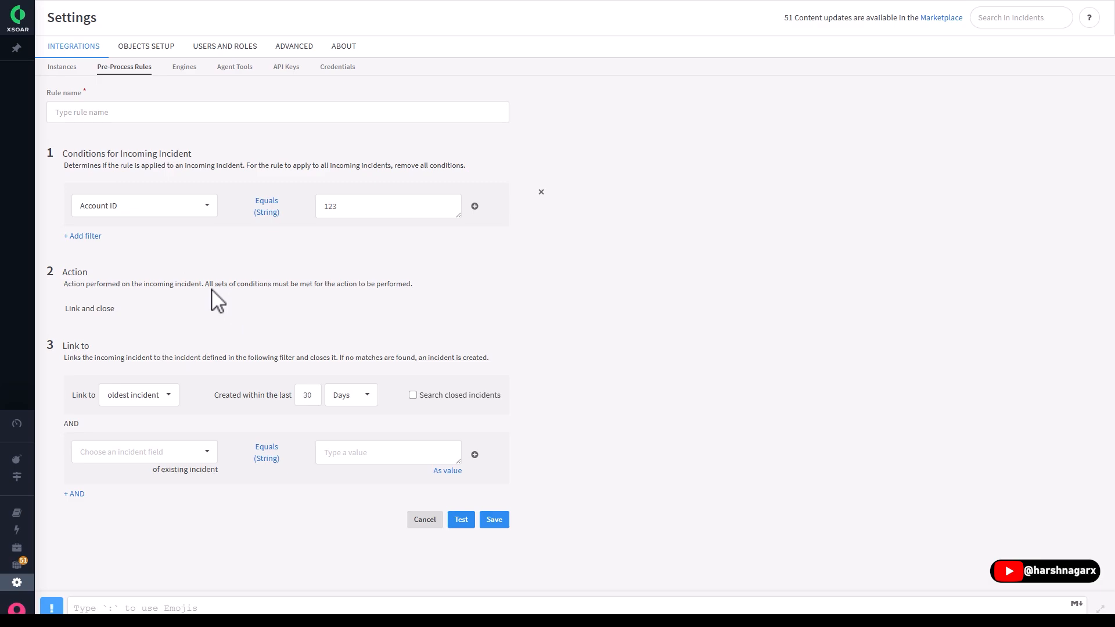
pyautogui.click(106, 309)
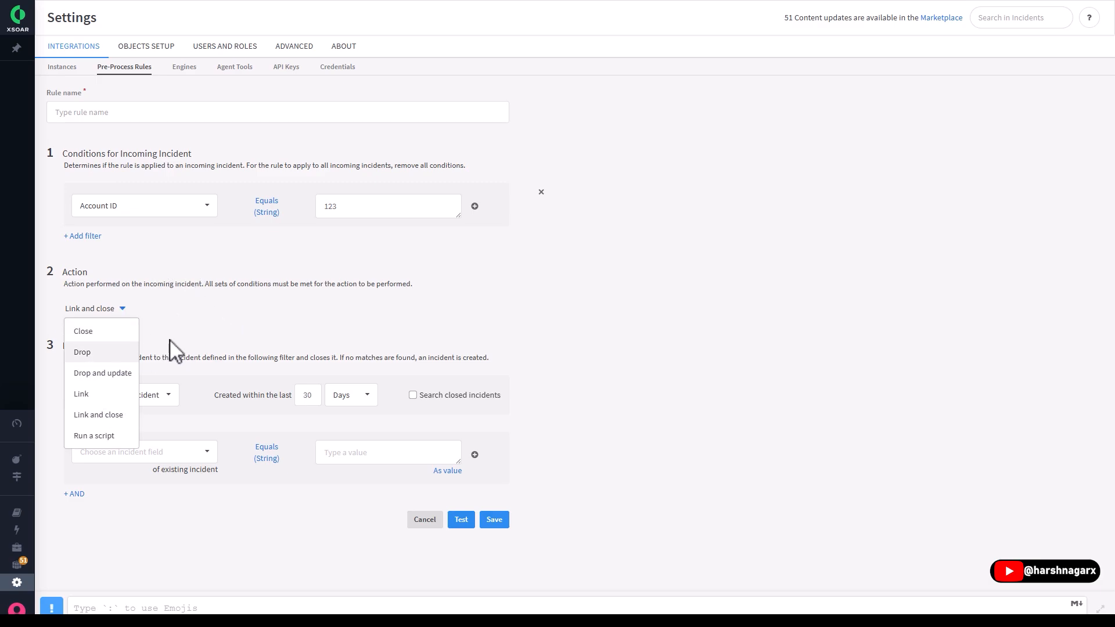
pyautogui.click(233, 334)
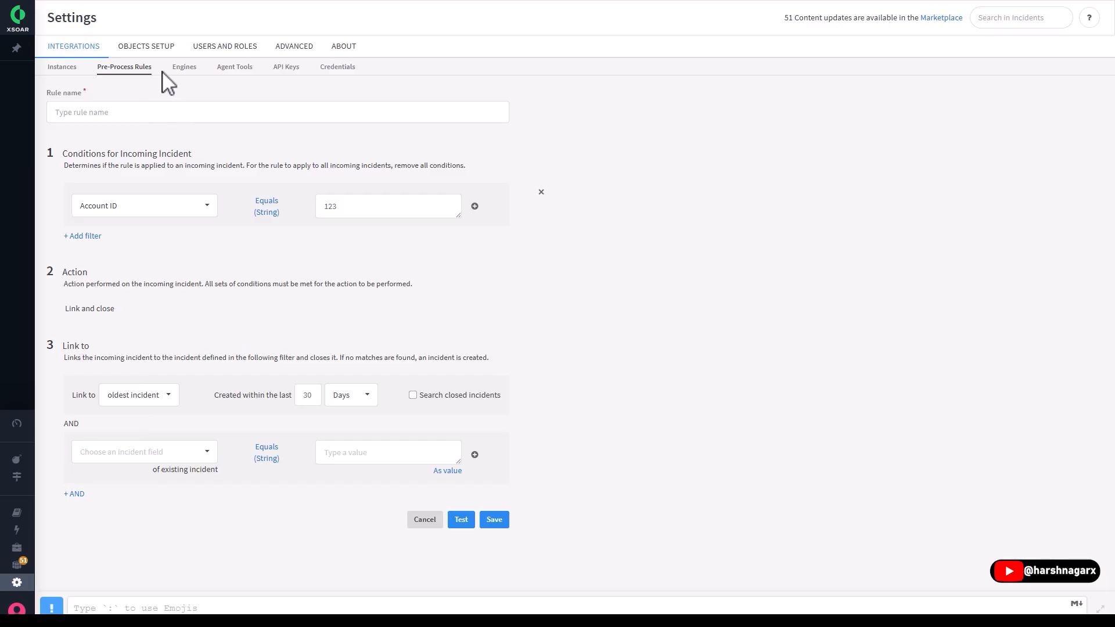
# - Check the Engines, Agent Tools, API Keys and Credentials pages of the integration settings
pyautogui.click(185, 67)
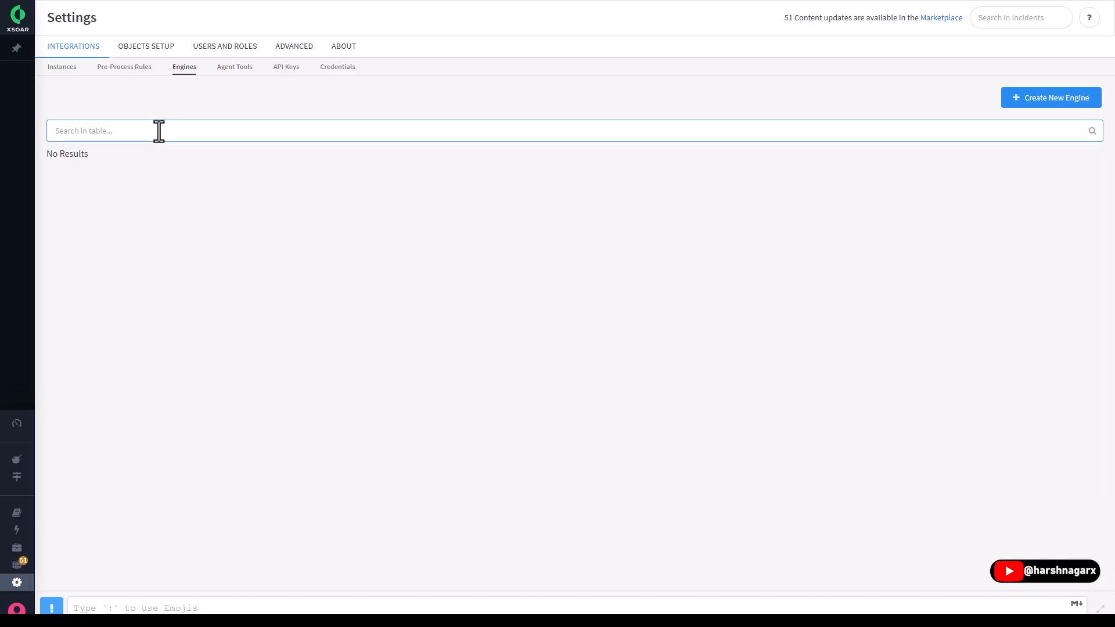
pyautogui.click(234, 67)
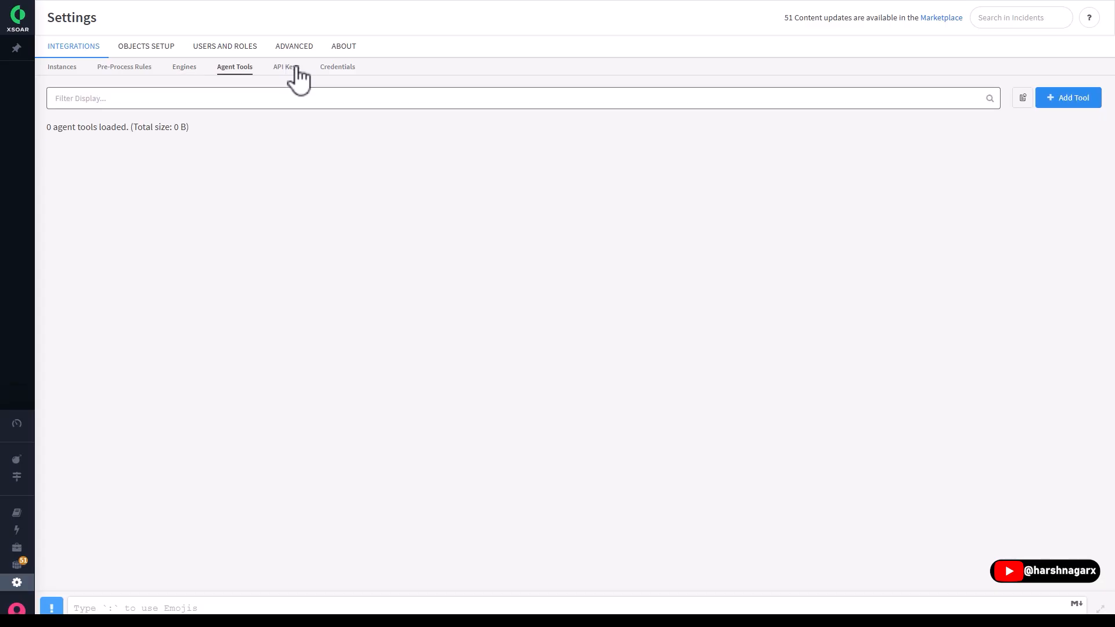
pyautogui.click(287, 68)
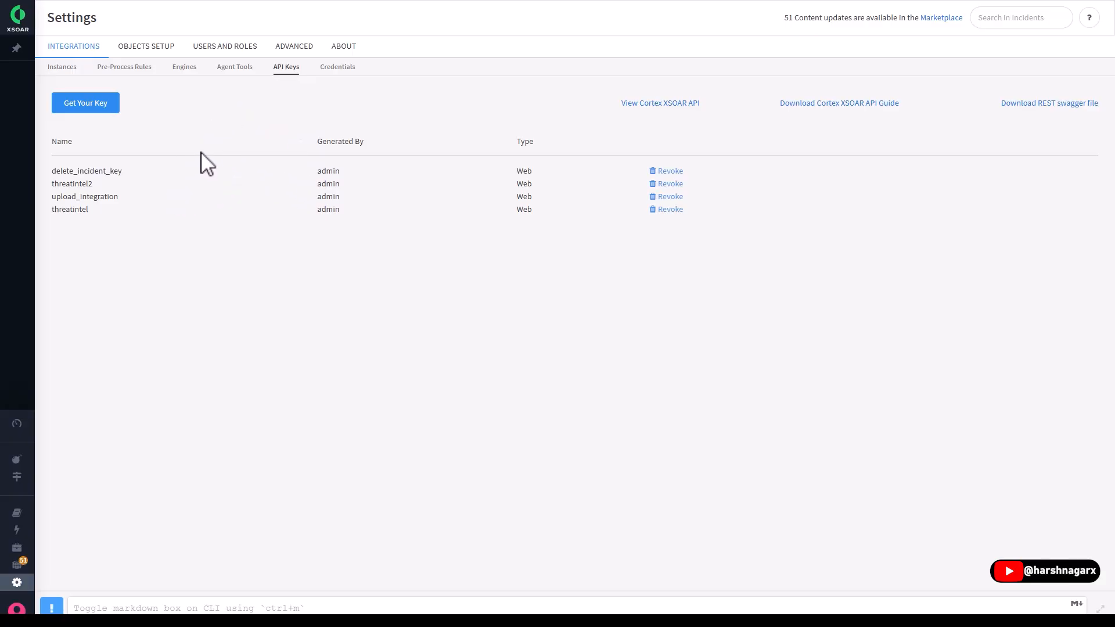
pyautogui.click(340, 68)
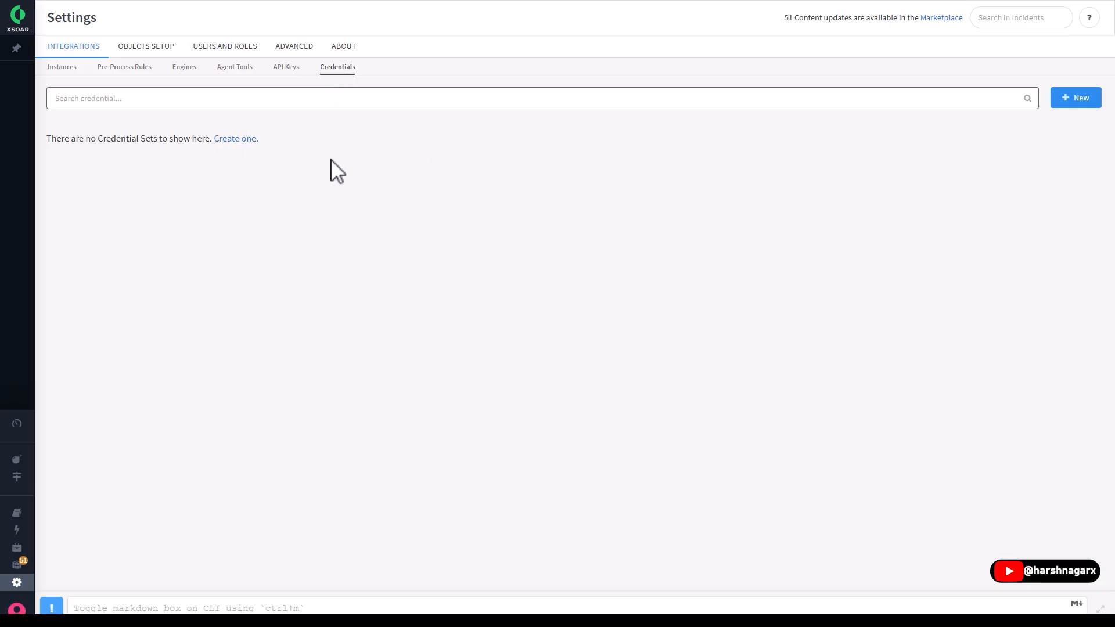
# - Review the incident types in Objects Setup and view the new incident type form without saving it
pyautogui.click(148, 59)
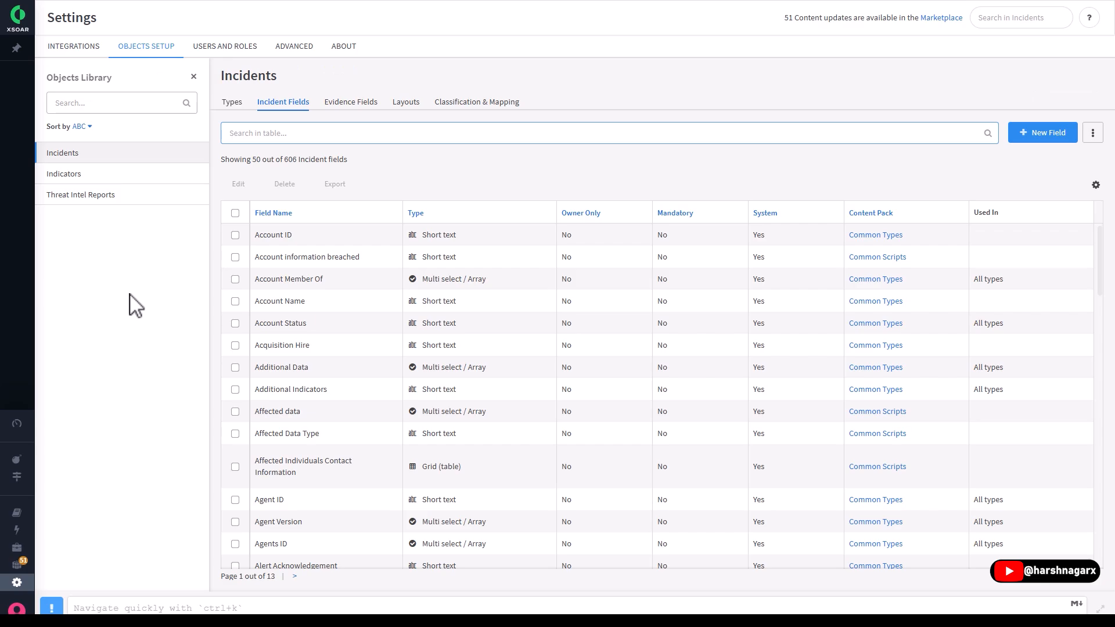
pyautogui.click(242, 111)
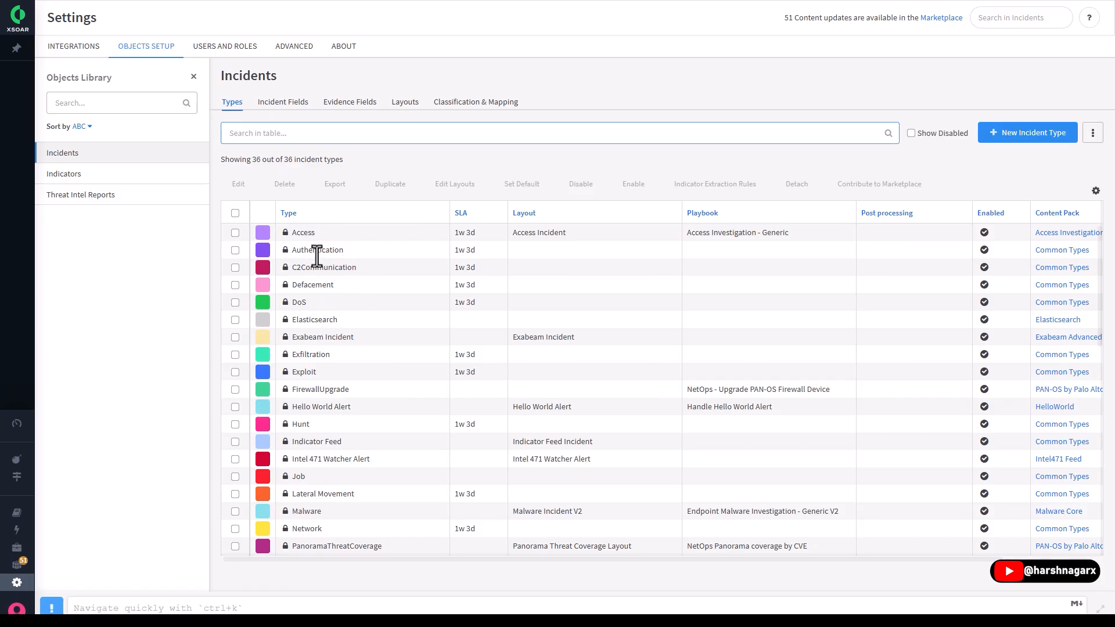
pyautogui.scroll(-5, 353, 302)
pyautogui.scroll(2, 354, 322)
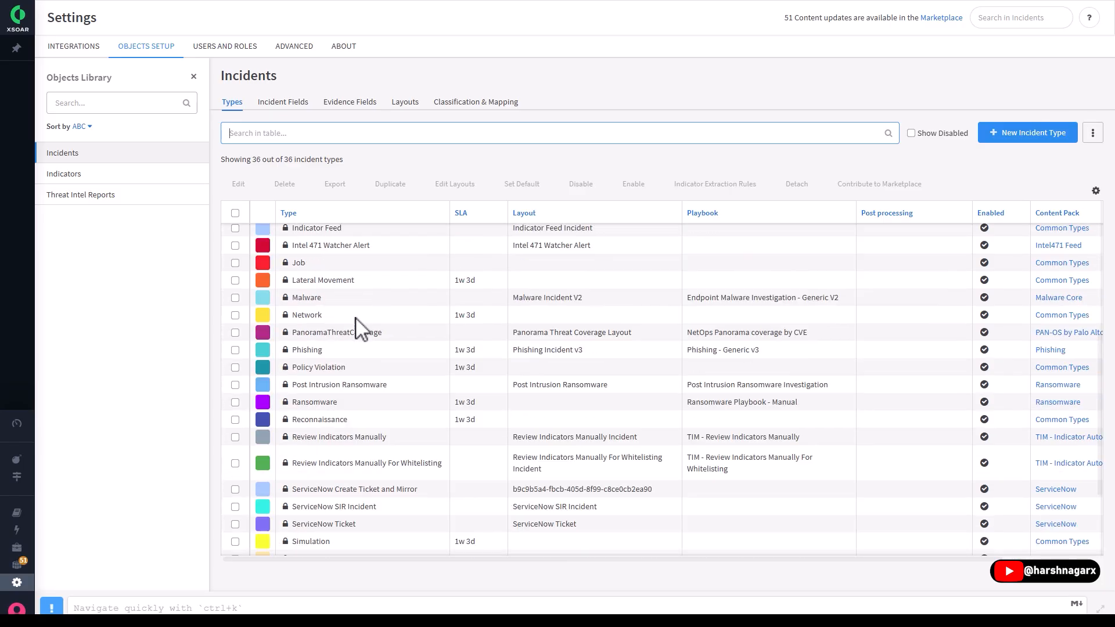
pyautogui.scroll(4, 356, 328)
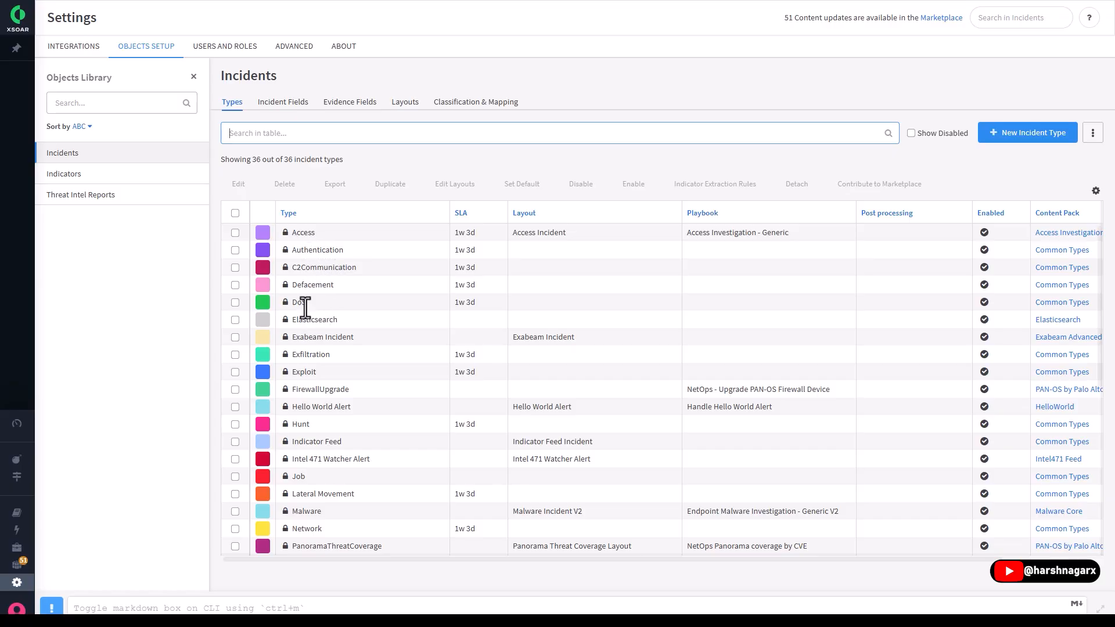
pyautogui.click(1026, 133)
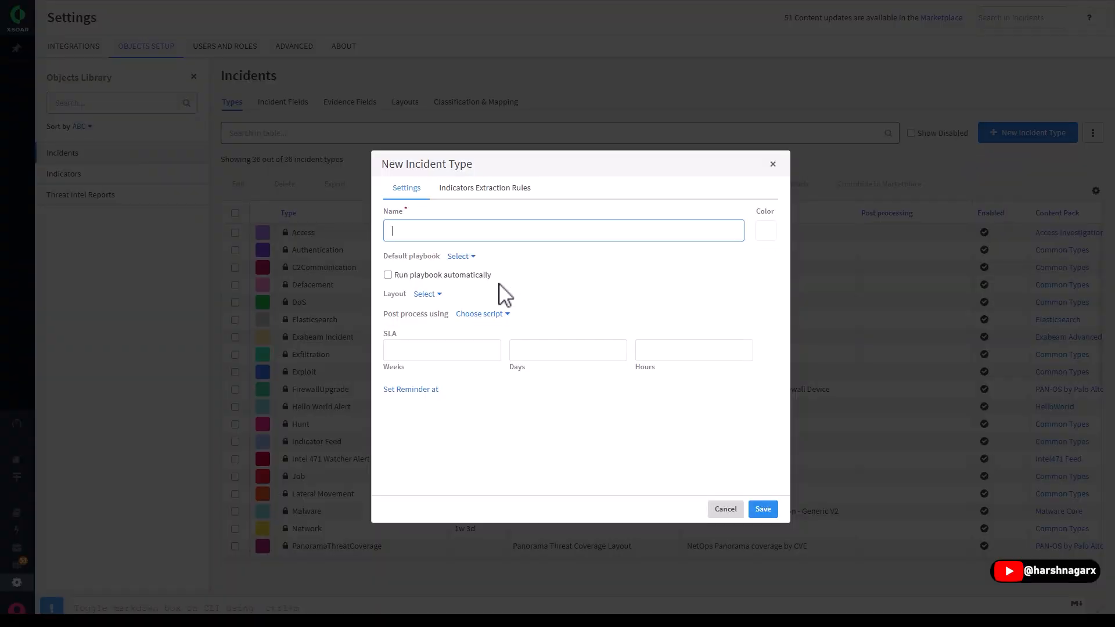
pyautogui.click(773, 165)
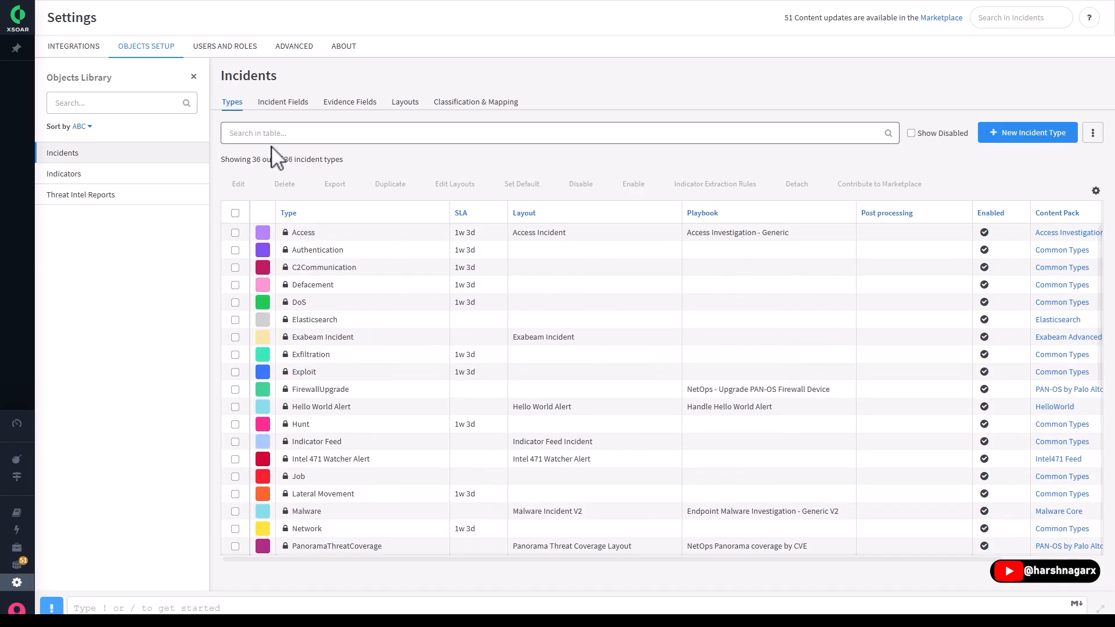
# - Look through the incident fields and view the new incident field form without creating a field
pyautogui.click(296, 103)
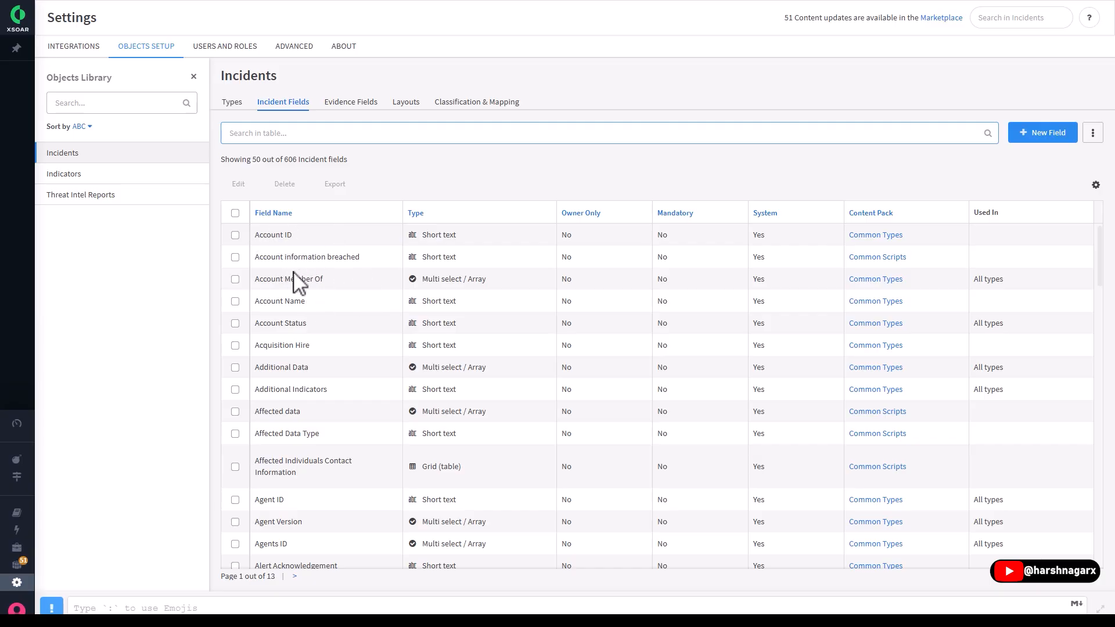
pyautogui.scroll(-10, 340, 346)
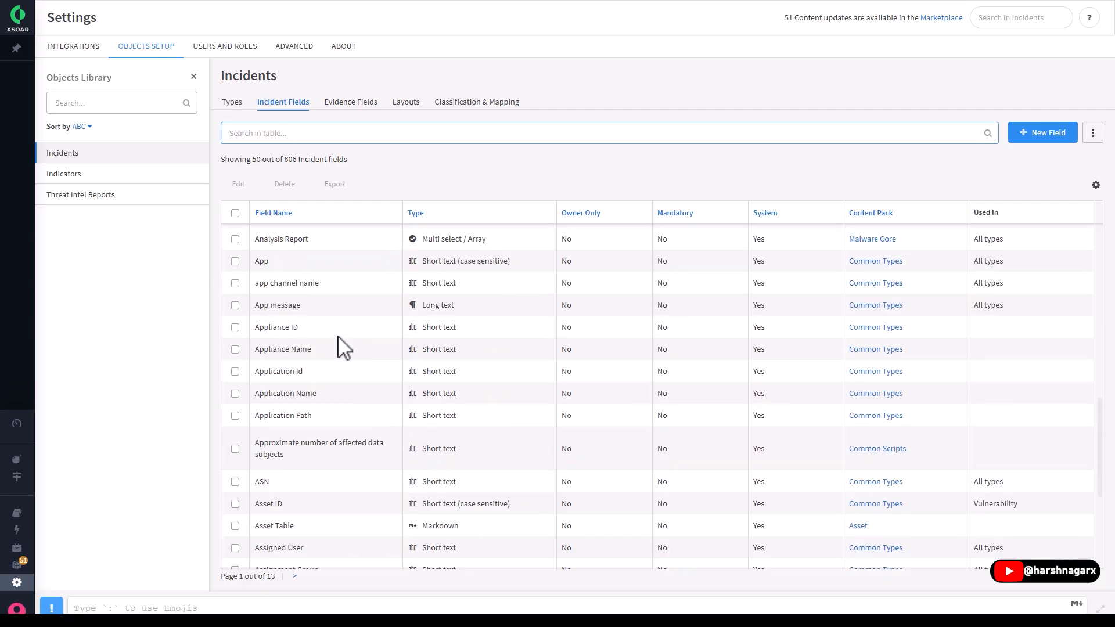
pyautogui.scroll(10, 342, 344)
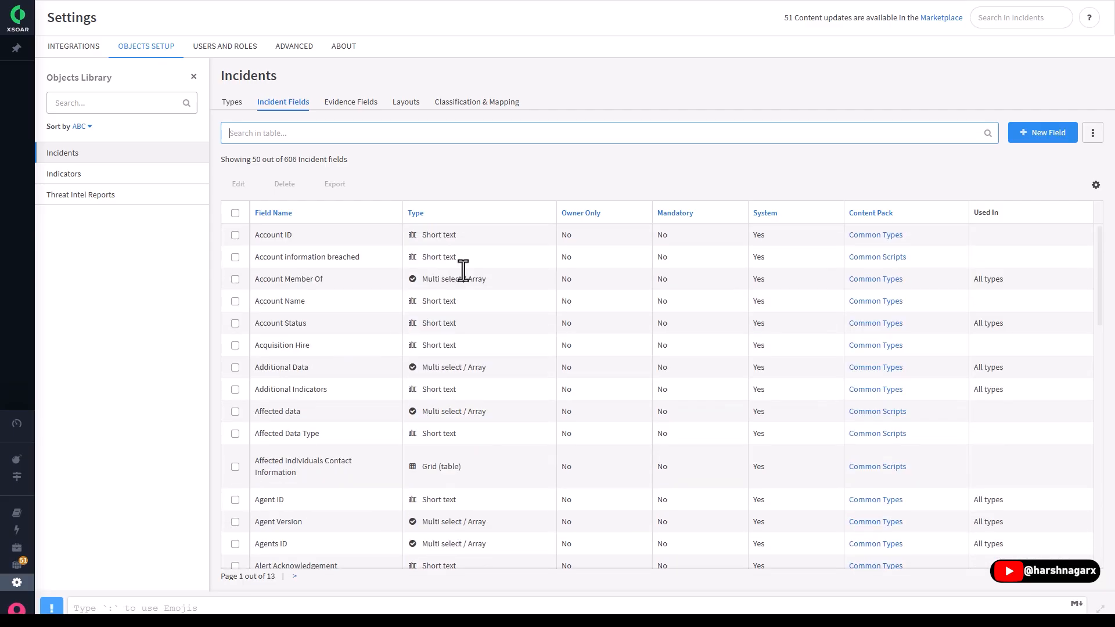
pyautogui.click(1039, 135)
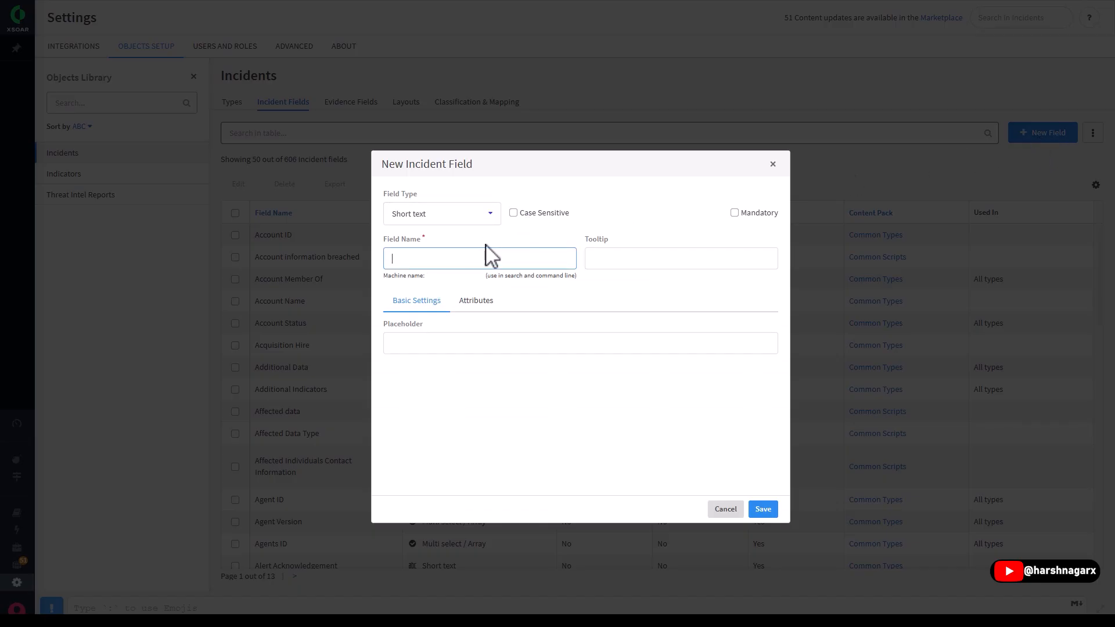
pyautogui.click(772, 165)
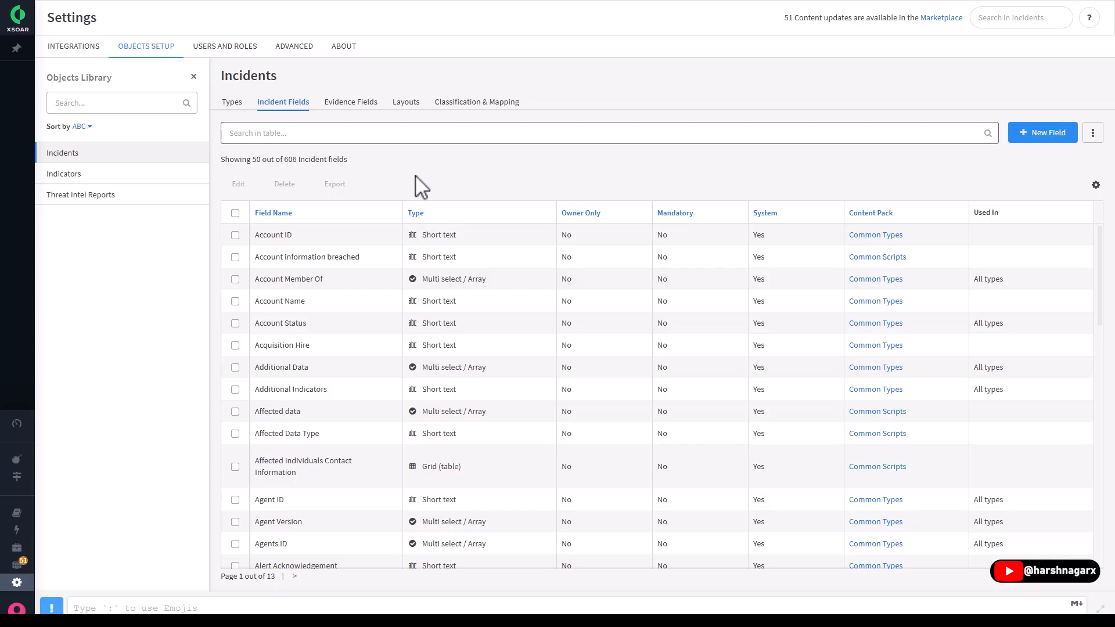
# - Check the evidence fields and look through the list of incident layouts
pyautogui.click(342, 105)
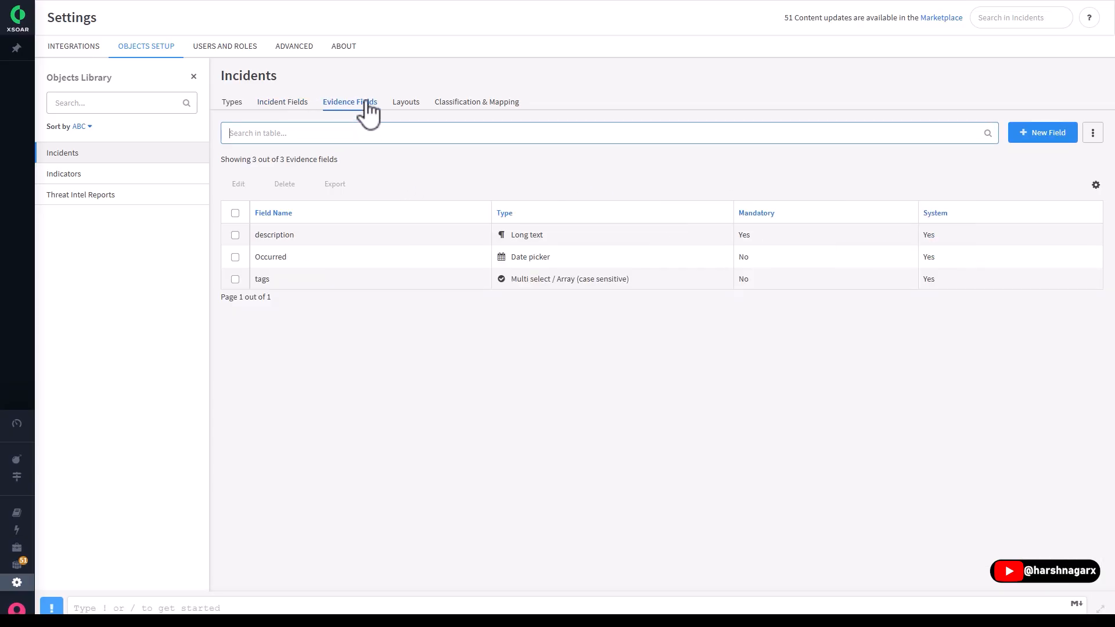
pyautogui.click(410, 105)
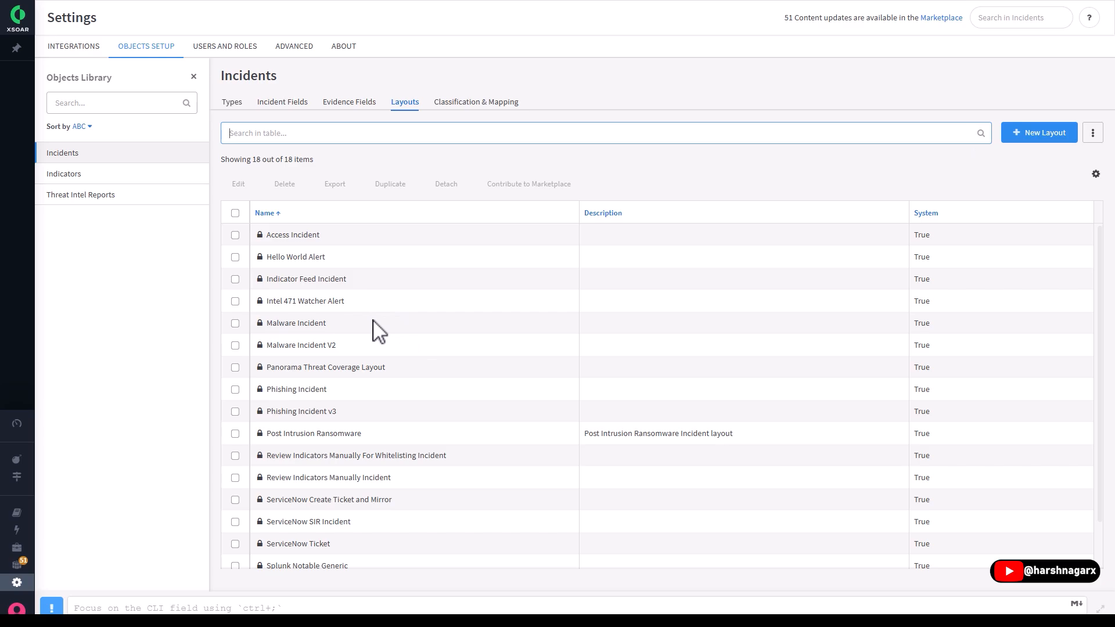
pyautogui.scroll(-1, 324, 313)
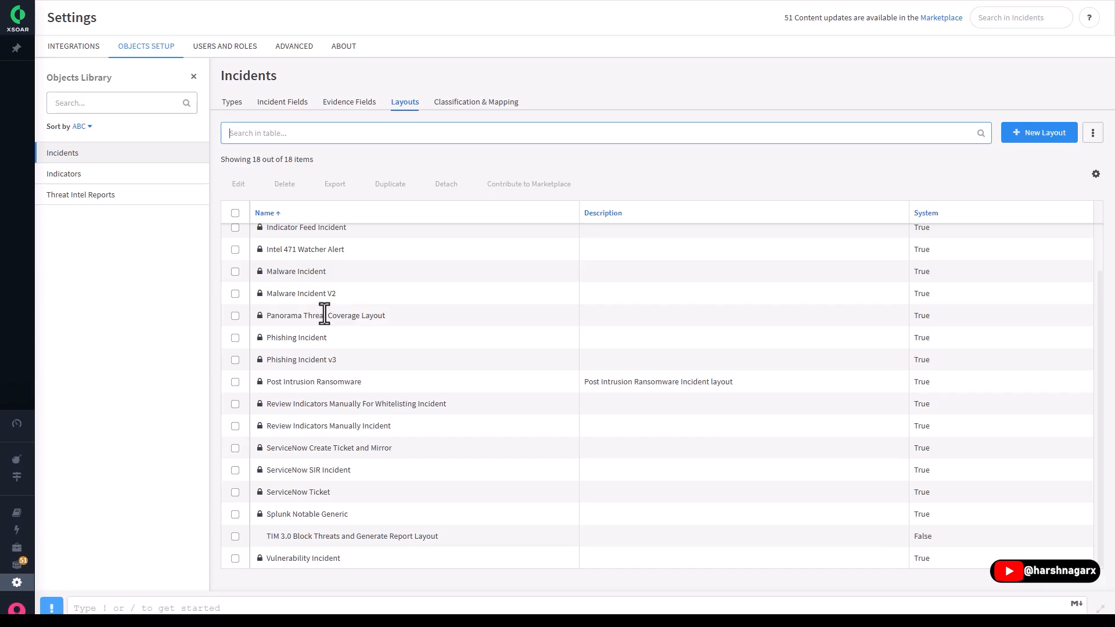
pyautogui.scroll(1, 328, 331)
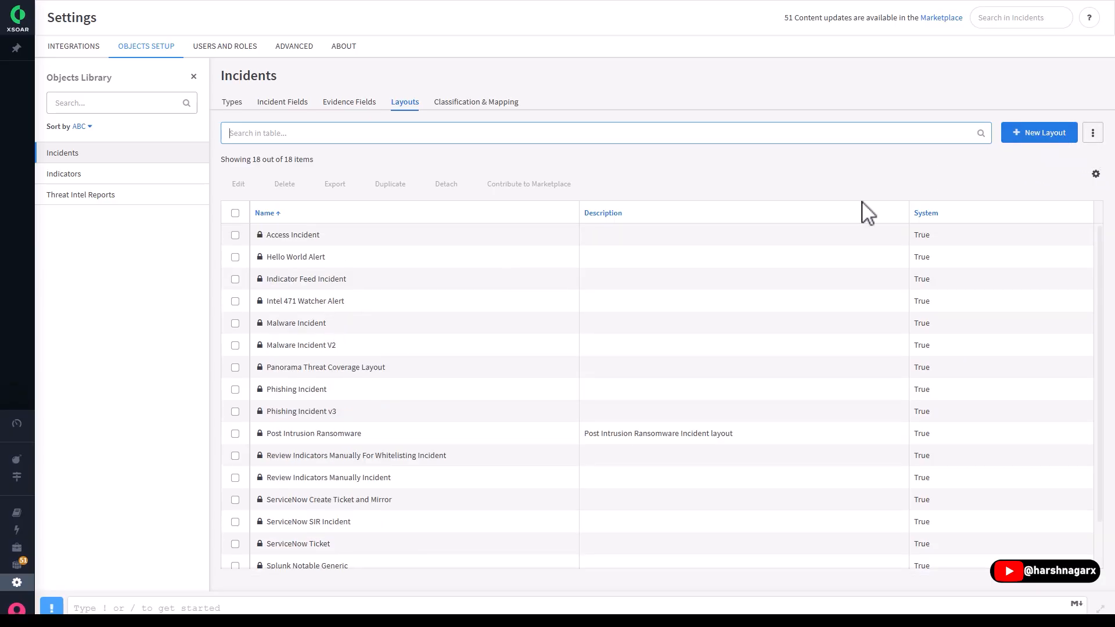
# - View the Phishing Incident layout in the Incident Layout Builder, and close it without making changes
pyautogui.scroll(-1, 291, 391)
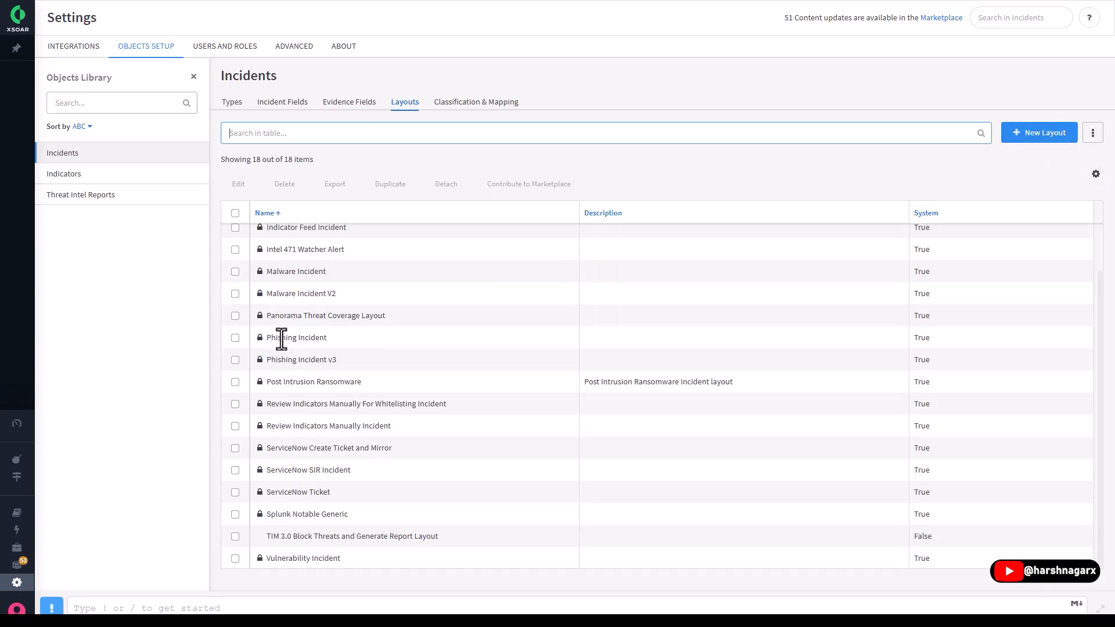
pyautogui.moveTo(262, 337); pyautogui.dragTo(331, 341)
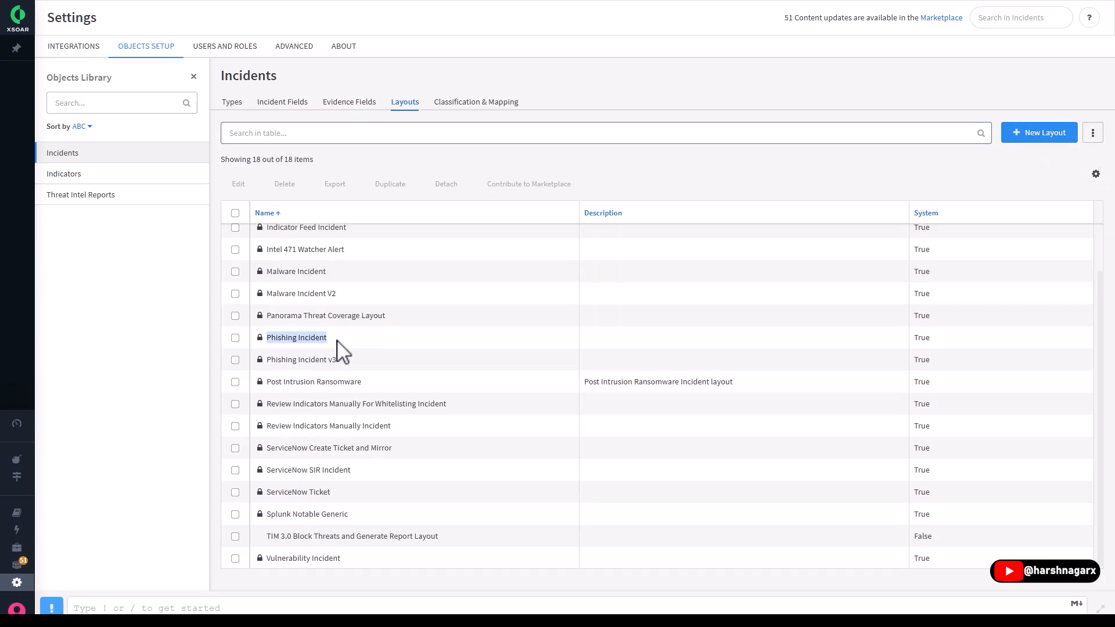
pyautogui.click(235, 339)
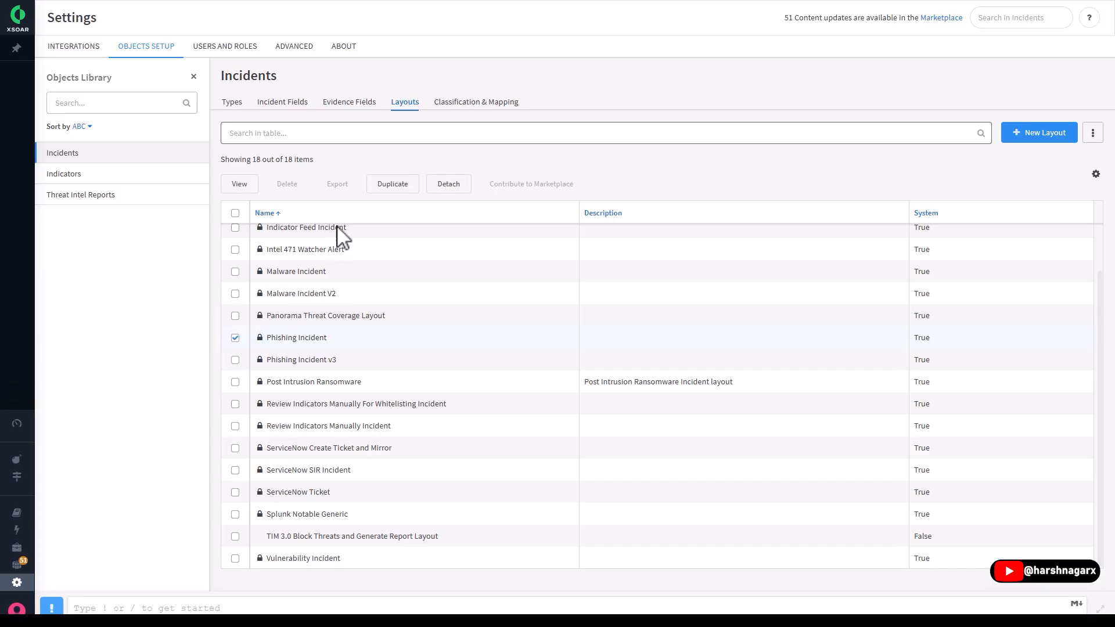
pyautogui.click(239, 184)
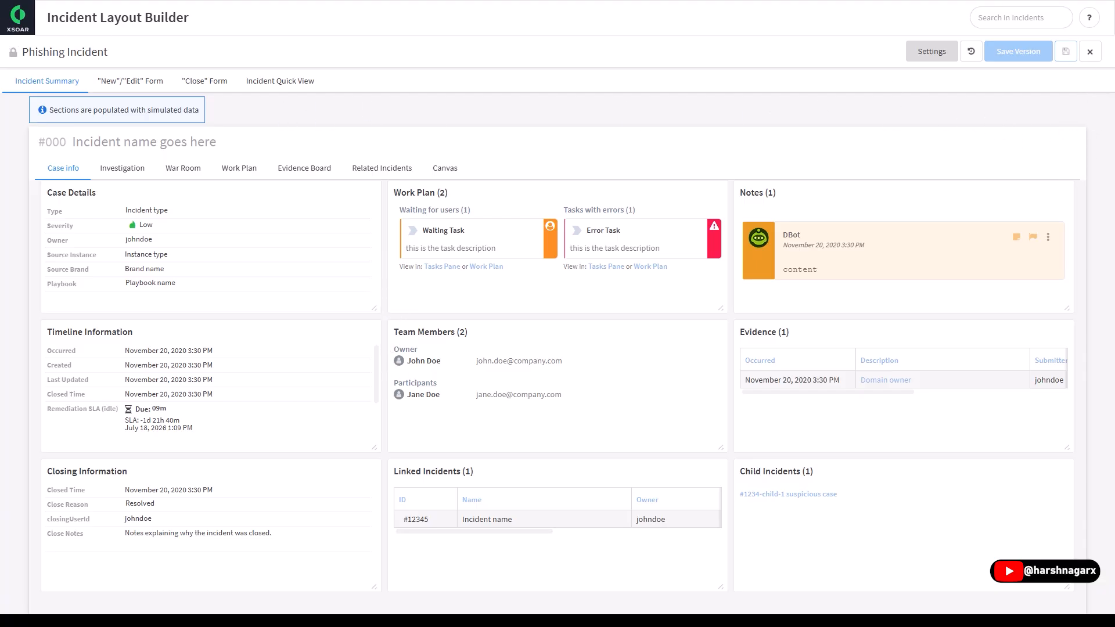
pyautogui.click(1091, 53)
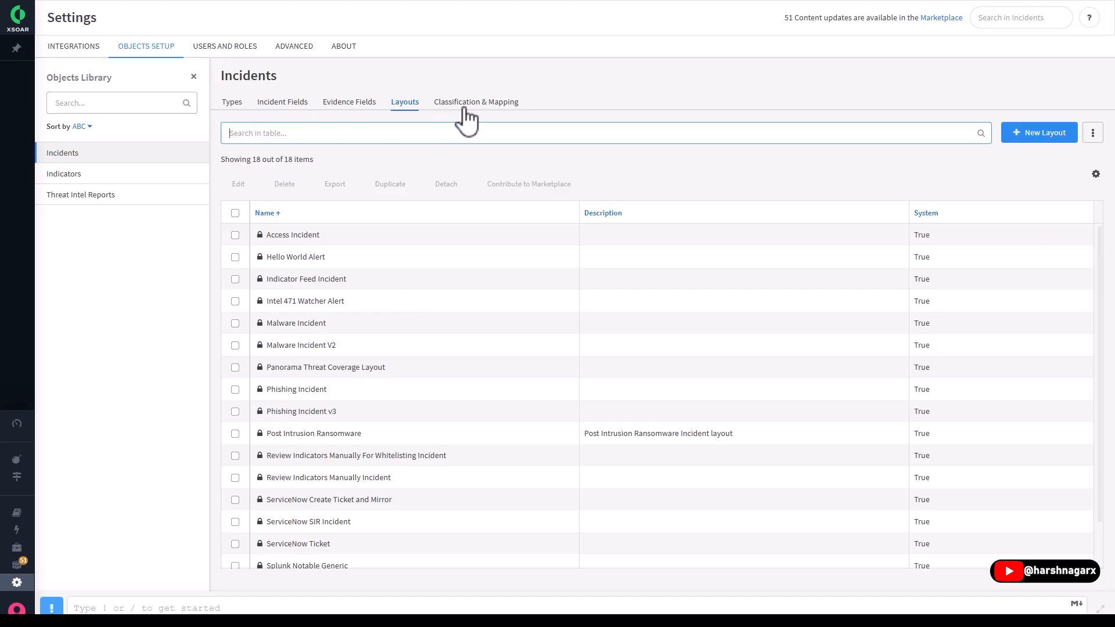
# - Look through the classifiers and mappers listed under Classification & Mapping for incidents
pyautogui.click(489, 105)
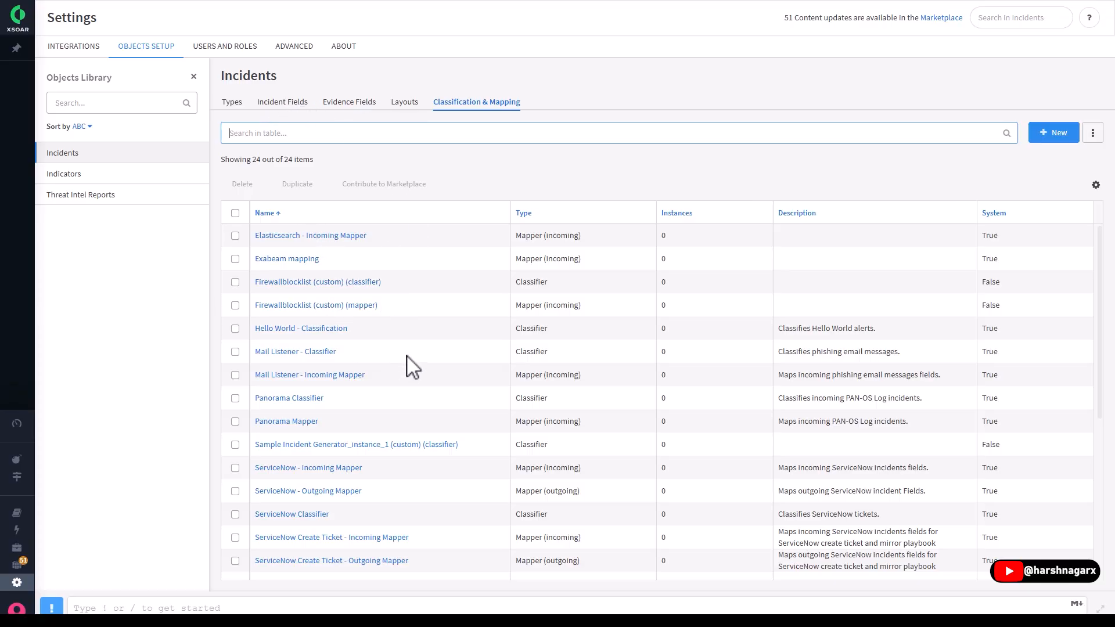
pyautogui.scroll(-3, 411, 366)
pyautogui.scroll(3, 410, 366)
# - Check the Indicators and Threat Intel Reports objects in the Objects Library, and return to Incidents
pyautogui.click(85, 178)
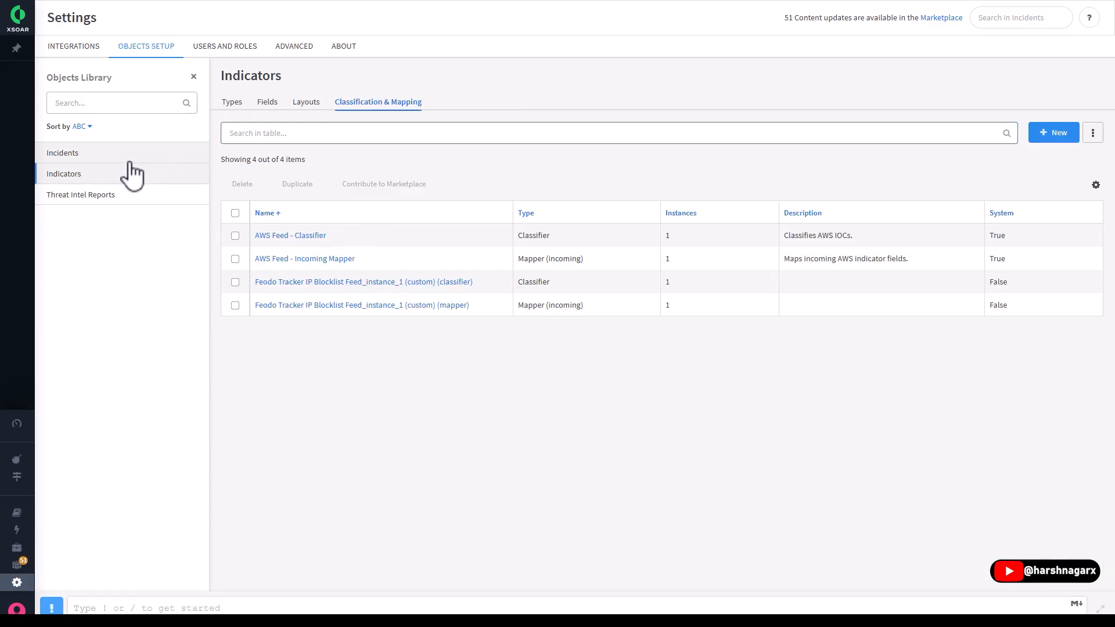
pyautogui.click(80, 158)
pyautogui.click(83, 178)
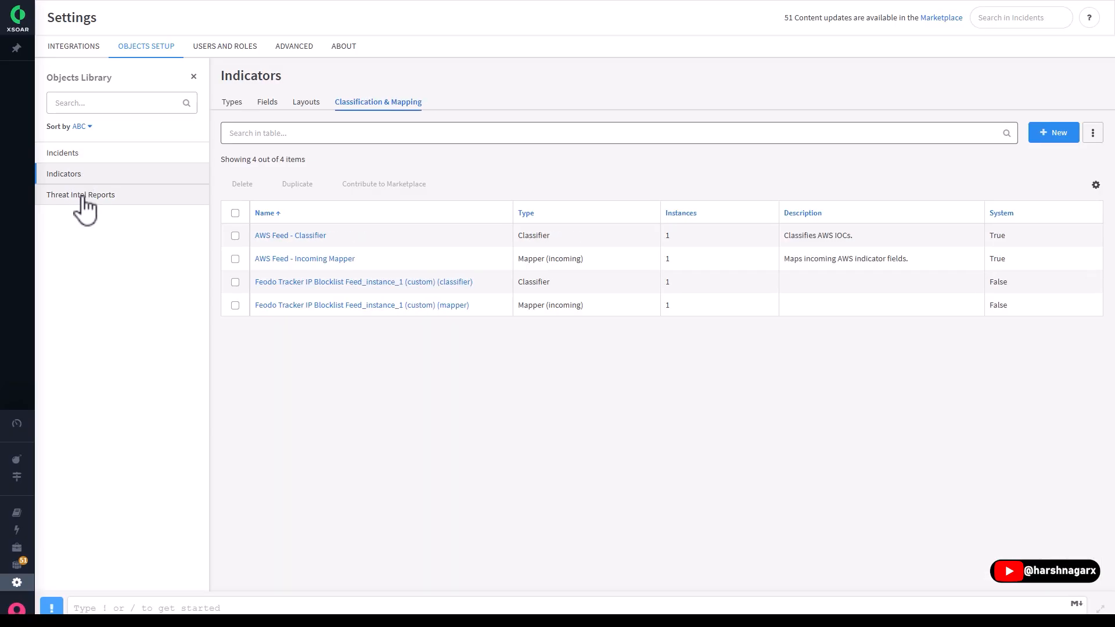
pyautogui.click(93, 196)
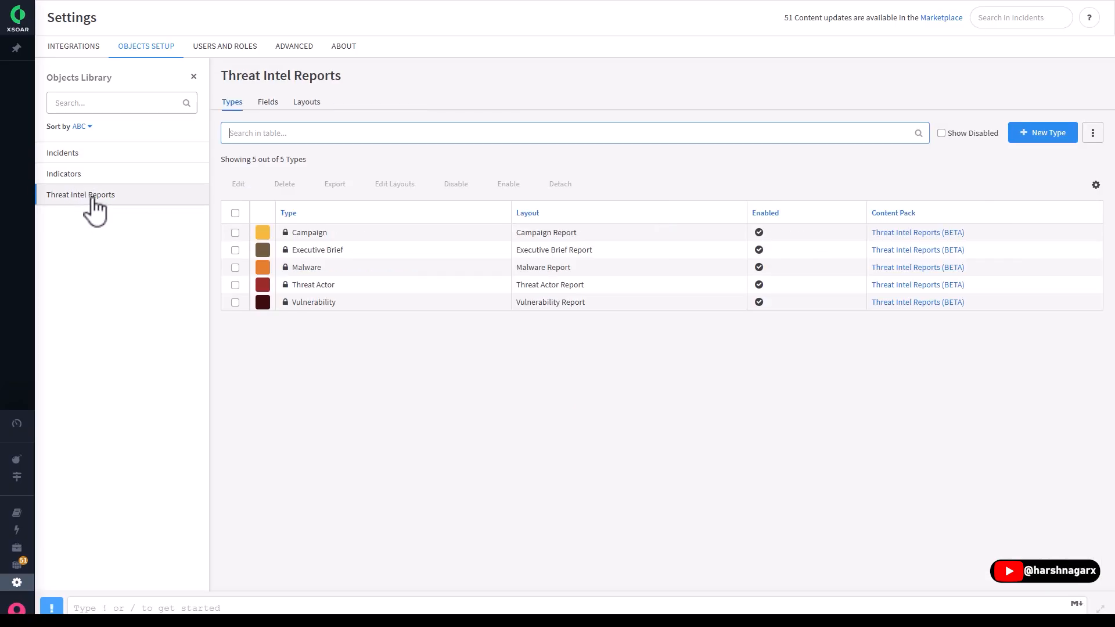
pyautogui.click(137, 172)
pyautogui.click(105, 154)
# - Check the users and invites in Users and Roles, viewing the role options of the Invite User form without sending an invitation
pyautogui.click(231, 51)
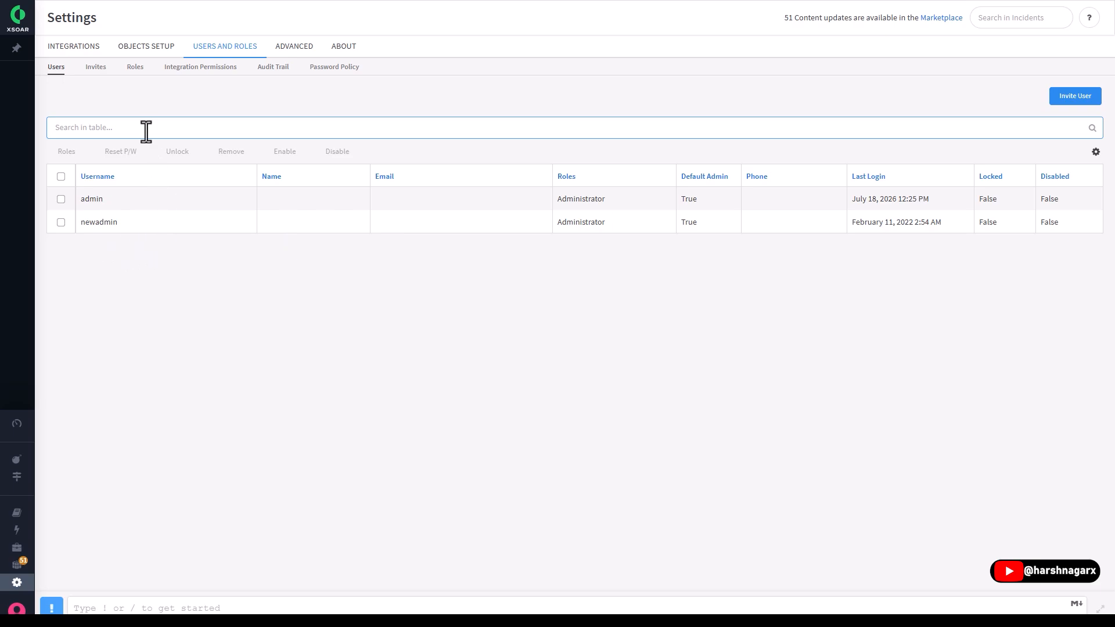
pyautogui.click(93, 69)
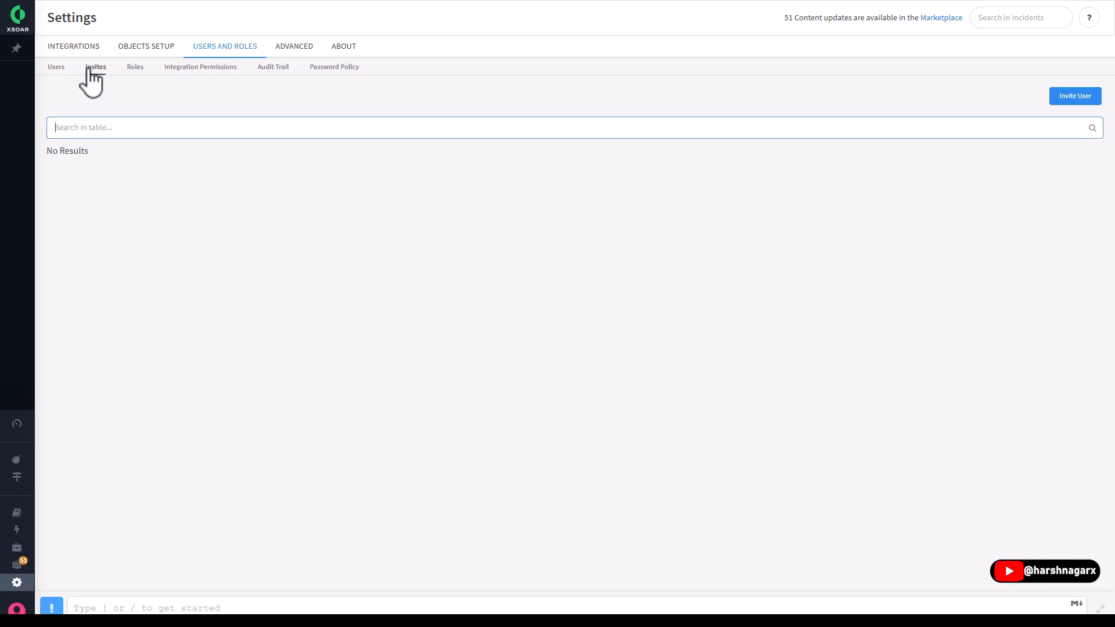
pyautogui.click(1075, 97)
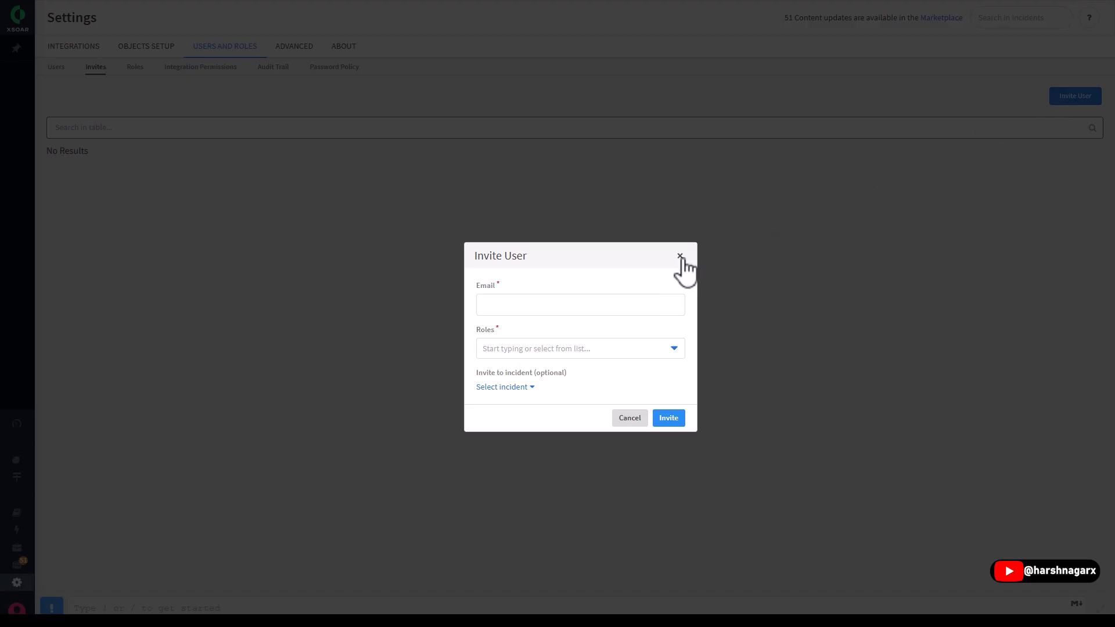
pyautogui.click(537, 348)
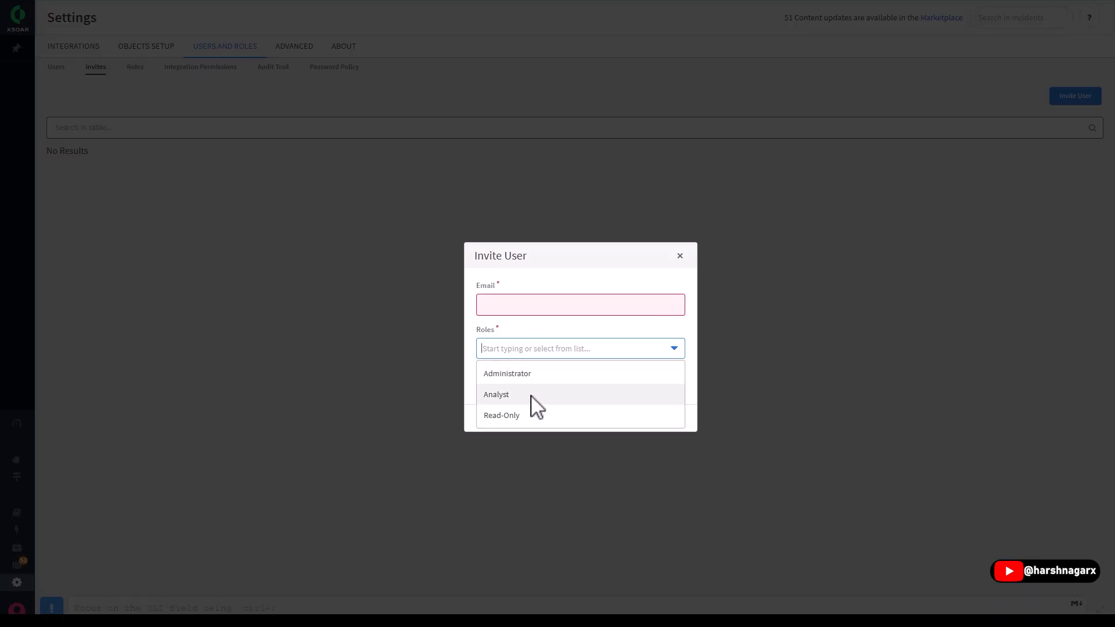
pyautogui.click(458, 359)
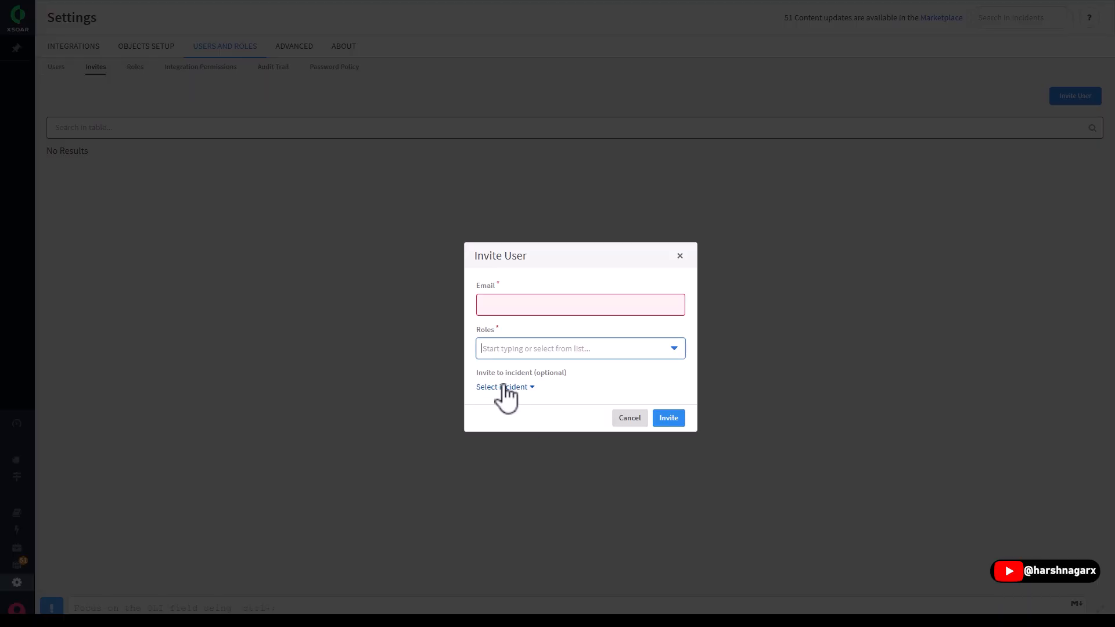
pyautogui.click(680, 255)
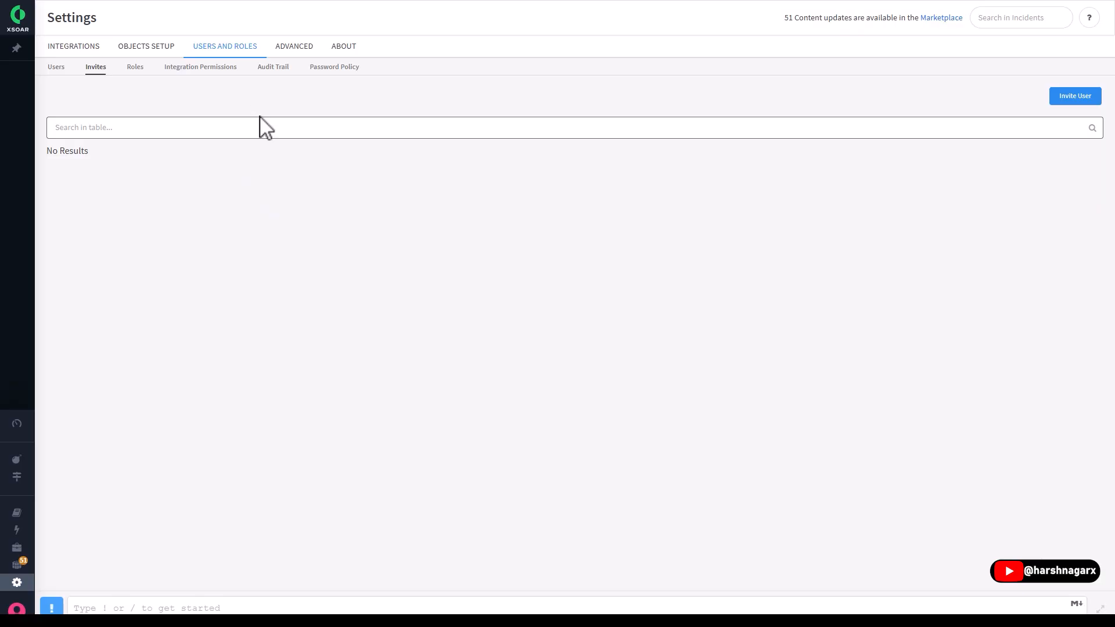
pyautogui.click(58, 68)
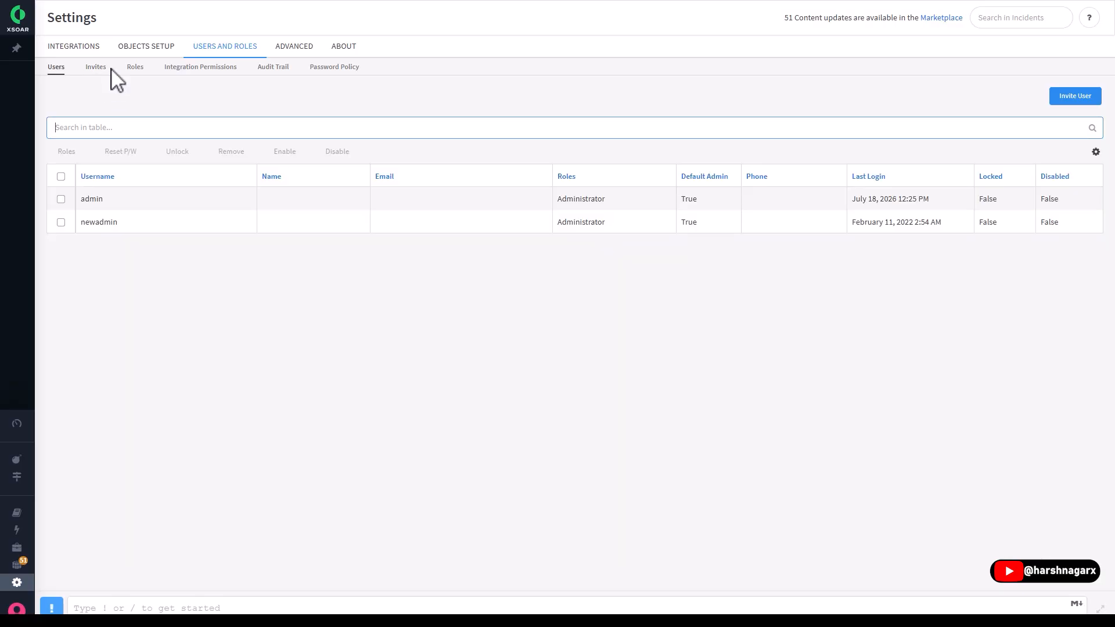
# - Examine the Administrator role's permissions, page access, default dashboards and pre-set role queries
pyautogui.click(137, 69)
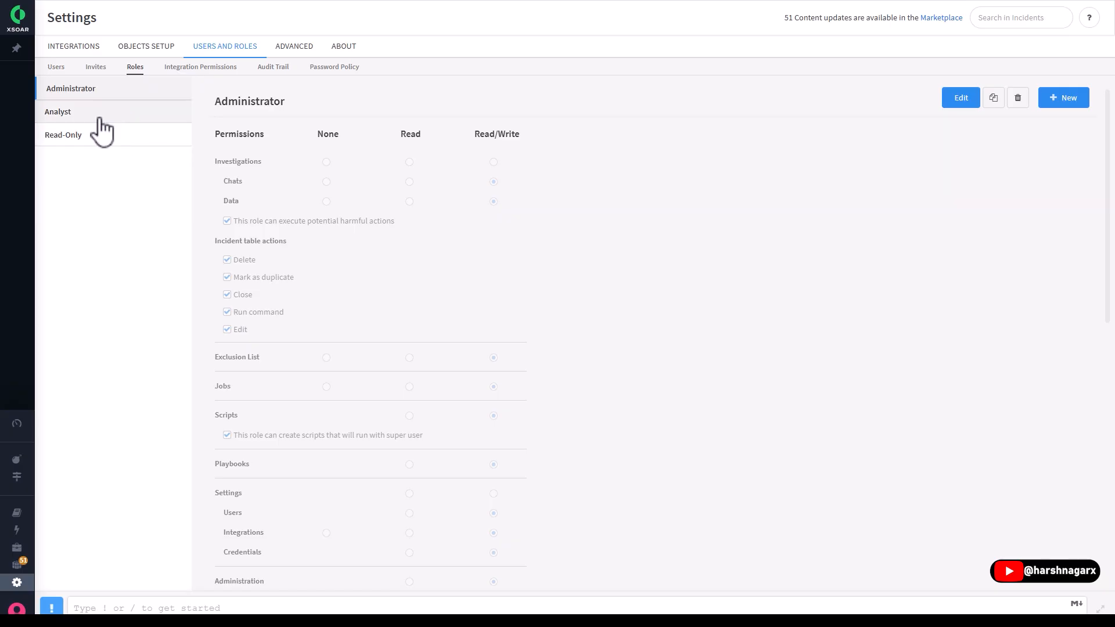
pyautogui.scroll(-7, 348, 285)
pyautogui.scroll(2, 415, 308)
pyautogui.scroll(5, 416, 311)
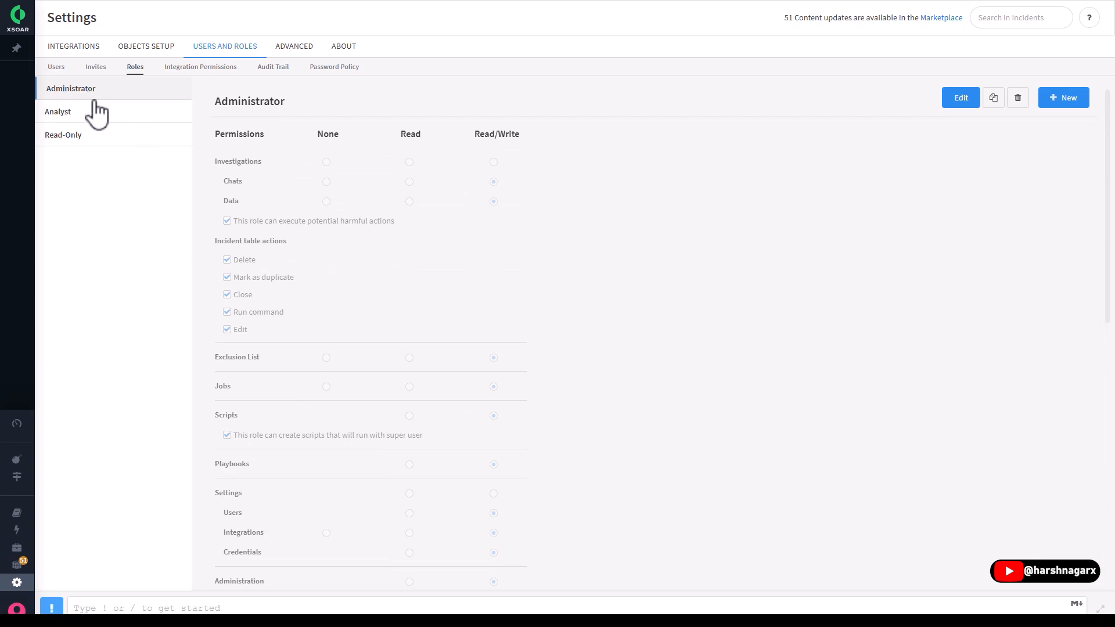
pyautogui.scroll(-7, 350, 230)
pyautogui.scroll(-2, 351, 230)
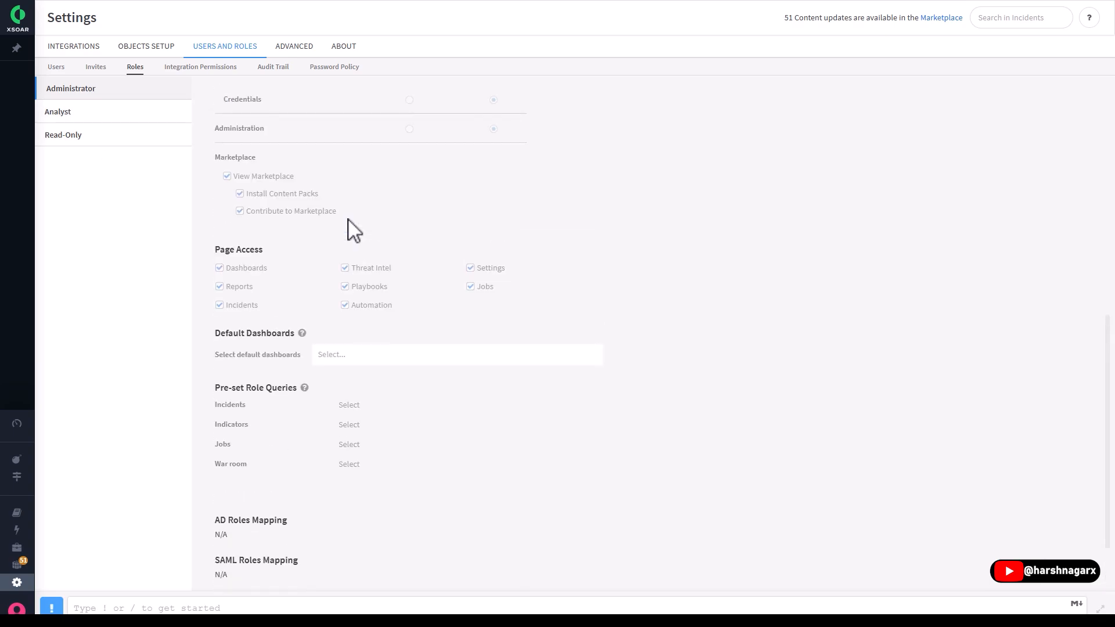
pyautogui.scroll(8, 350, 231)
pyautogui.scroll(-7, 351, 231)
pyautogui.scroll(6, 350, 231)
pyautogui.scroll(1, 354, 231)
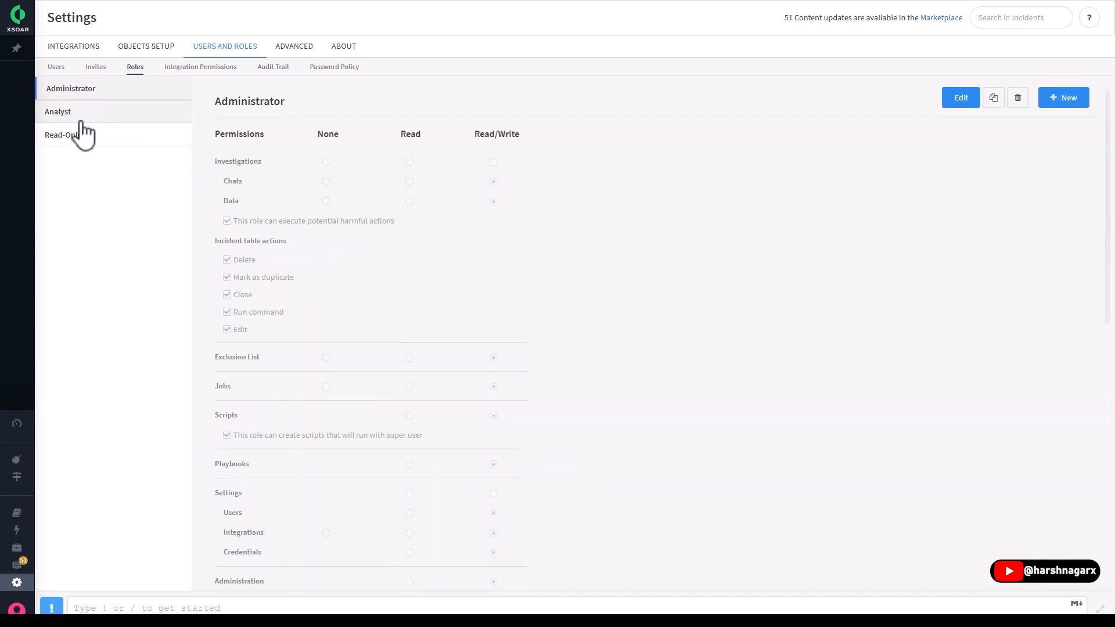
# - Review the permissions and page access of the Analyst and Read-Only roles
pyautogui.click(84, 113)
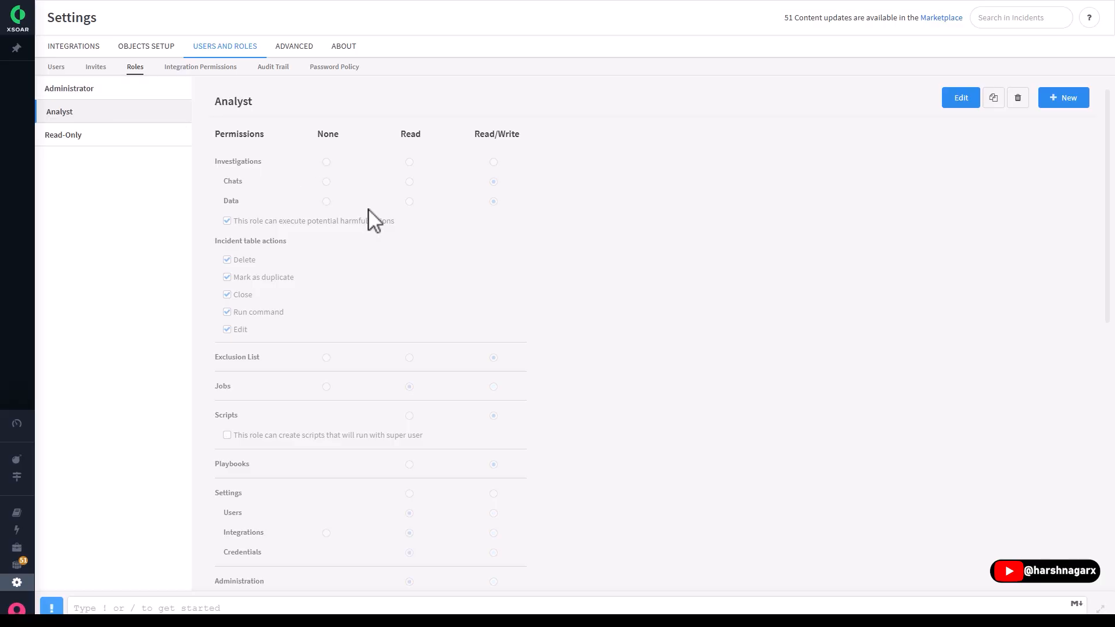
pyautogui.scroll(-8, 369, 219)
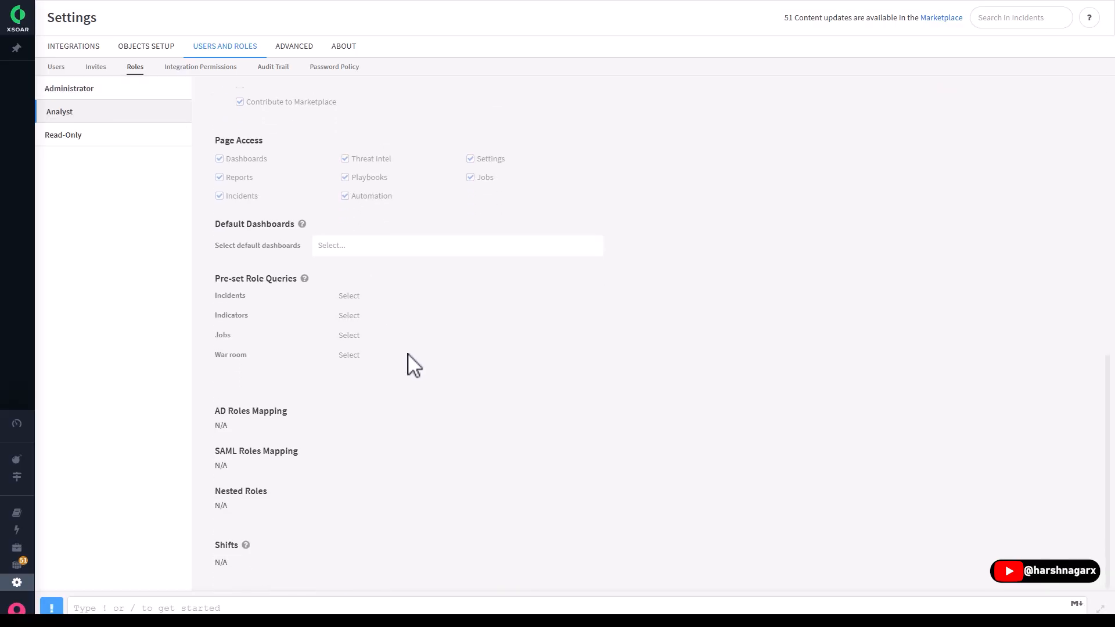
pyautogui.scroll(8, 414, 366)
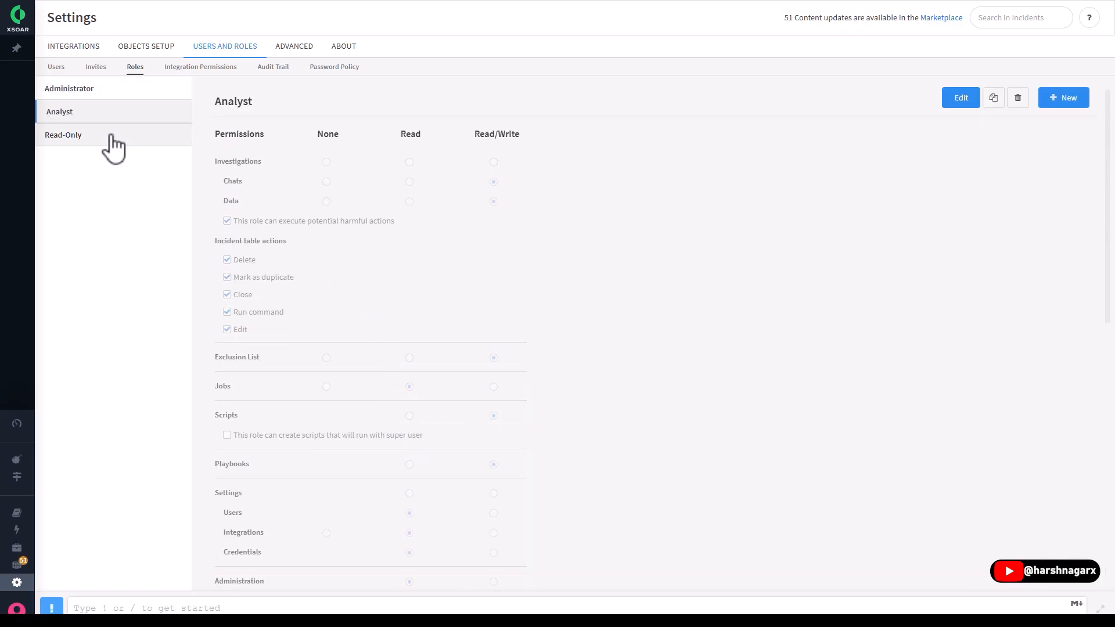
pyautogui.click(65, 139)
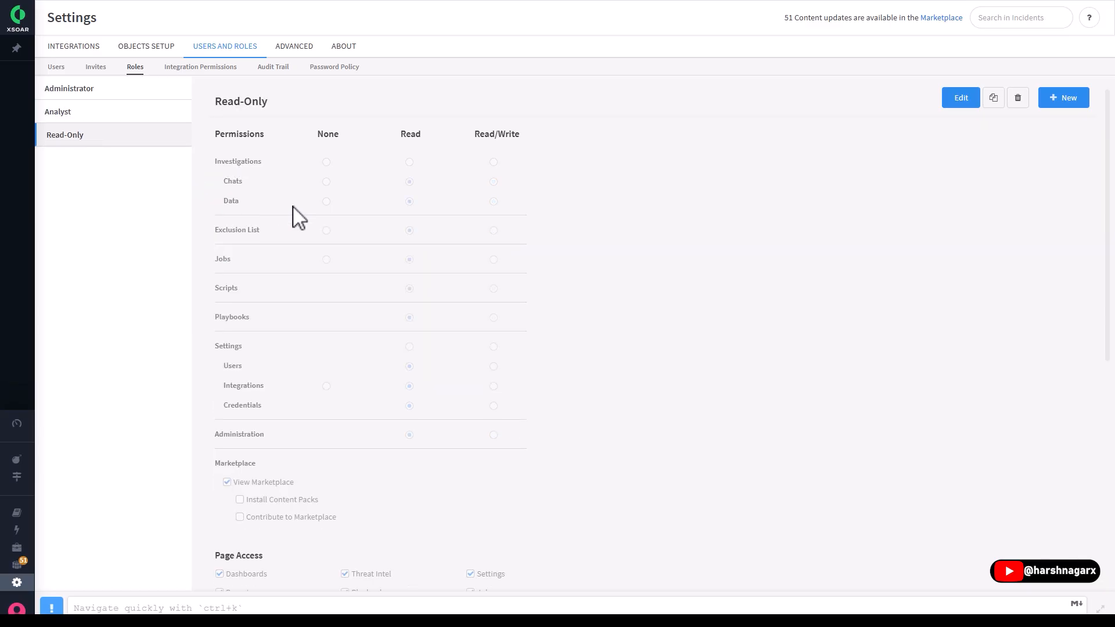
pyautogui.scroll(-7, 589, 334)
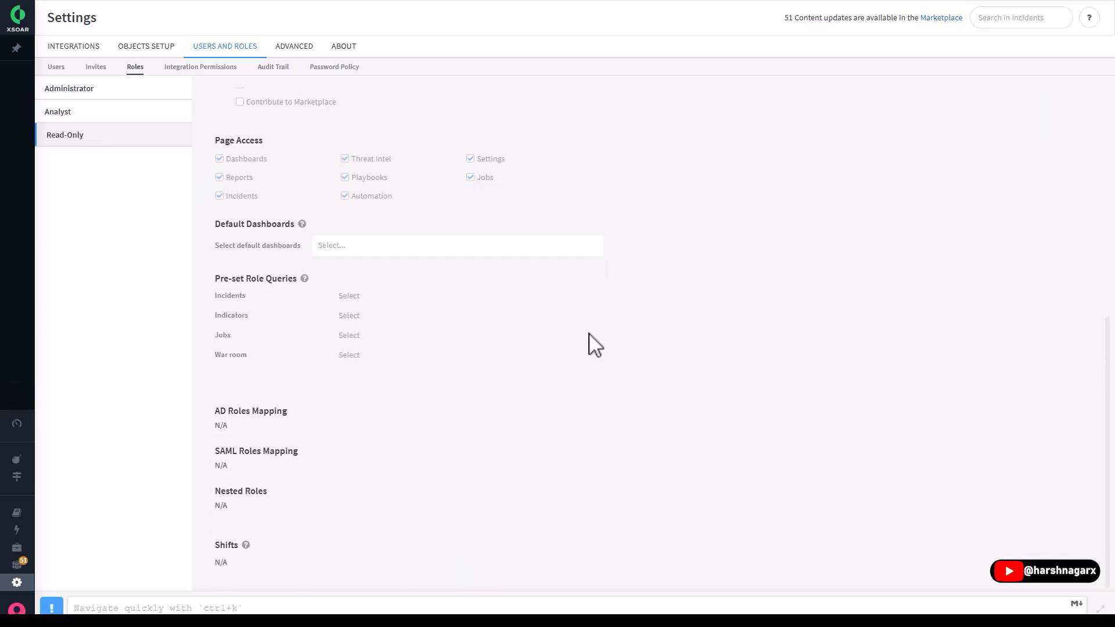
pyautogui.scroll(7, 589, 333)
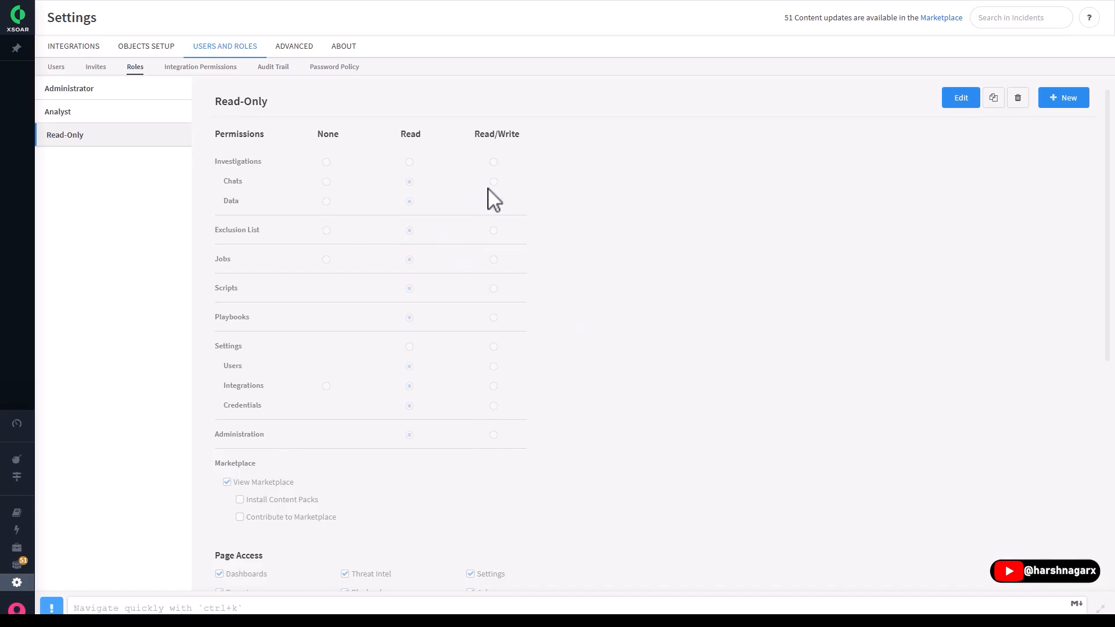
# - Look through the integration permissions and the audit trail of user actions
pyautogui.click(184, 68)
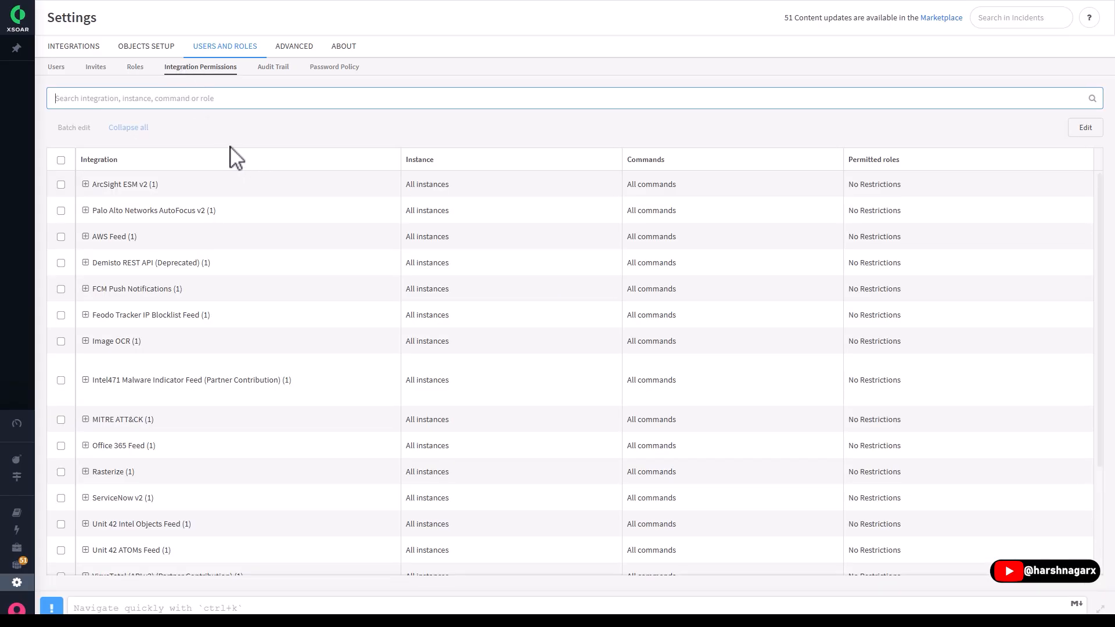
pyautogui.scroll(-3, 266, 281)
pyautogui.scroll(3, 270, 282)
pyautogui.click(273, 69)
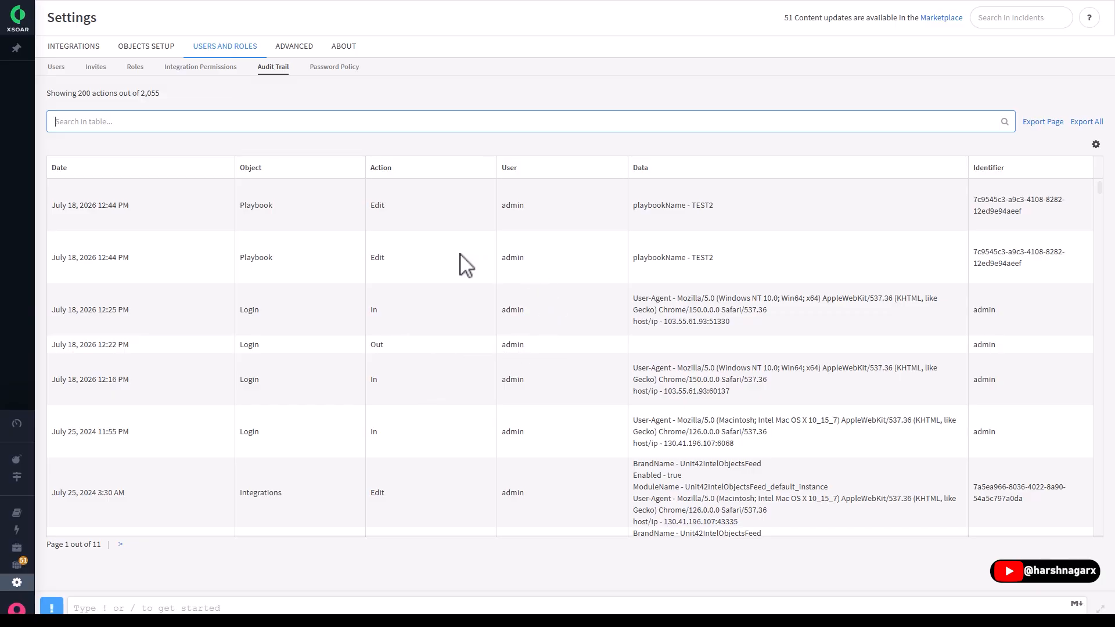
pyautogui.scroll(-5, 356, 294)
pyautogui.scroll(5, 356, 294)
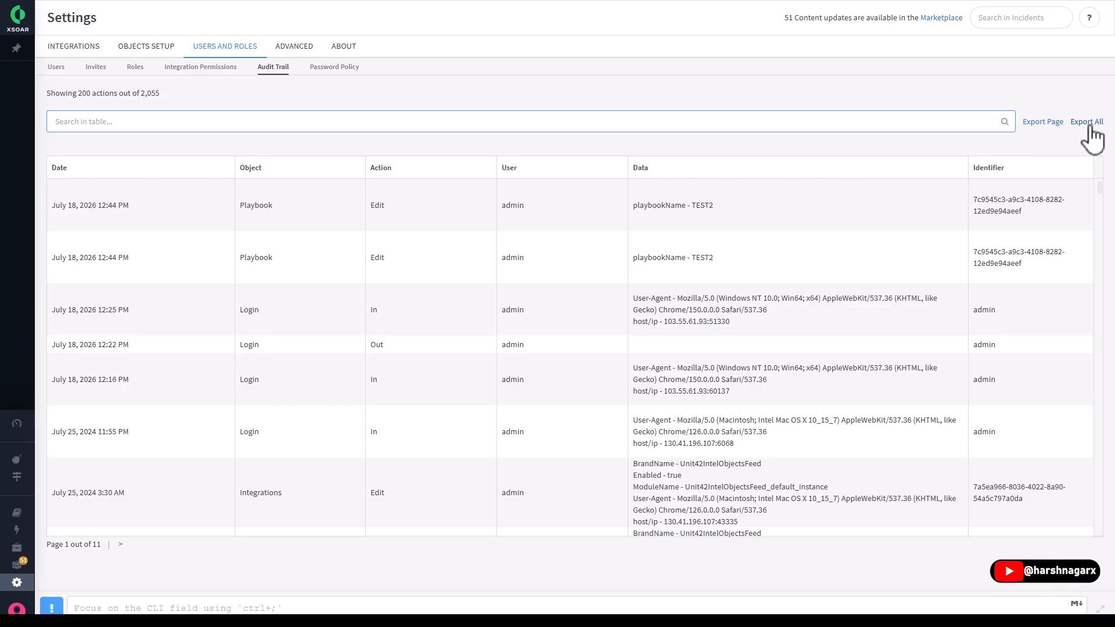
# - Review the password policy settings and view the Unlock options without changing the selection
pyautogui.click(334, 67)
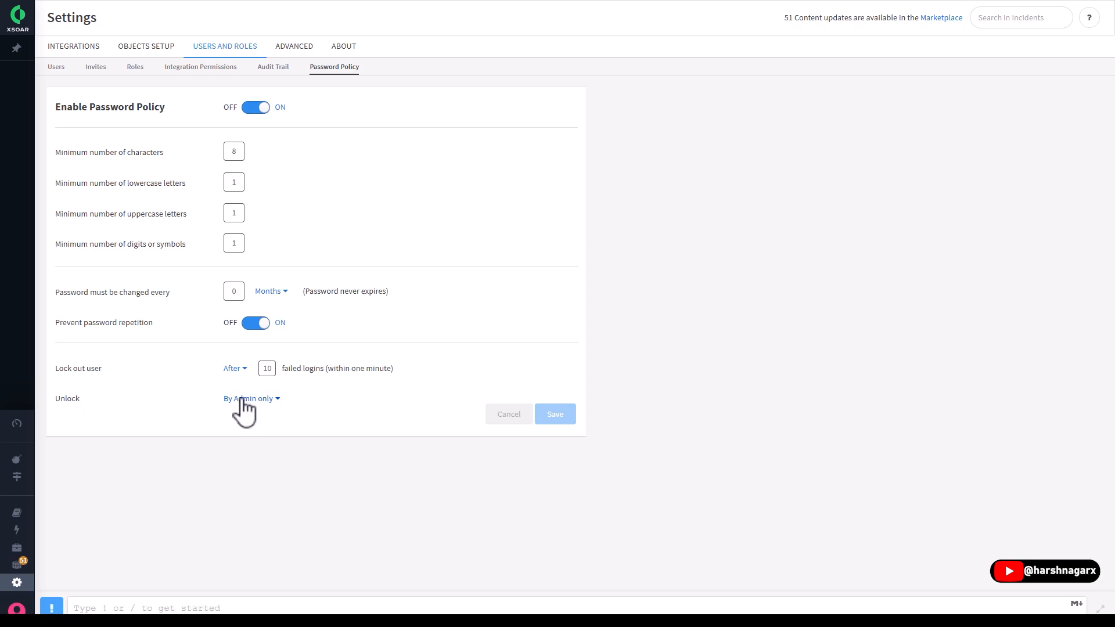
pyautogui.click(270, 400)
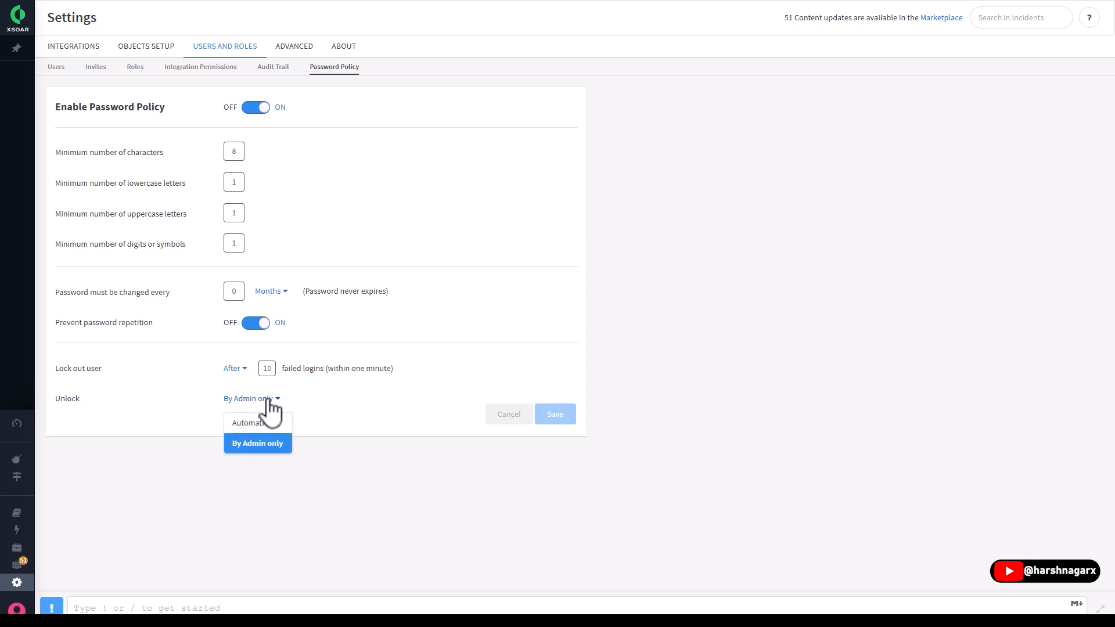
pyautogui.click(311, 431)
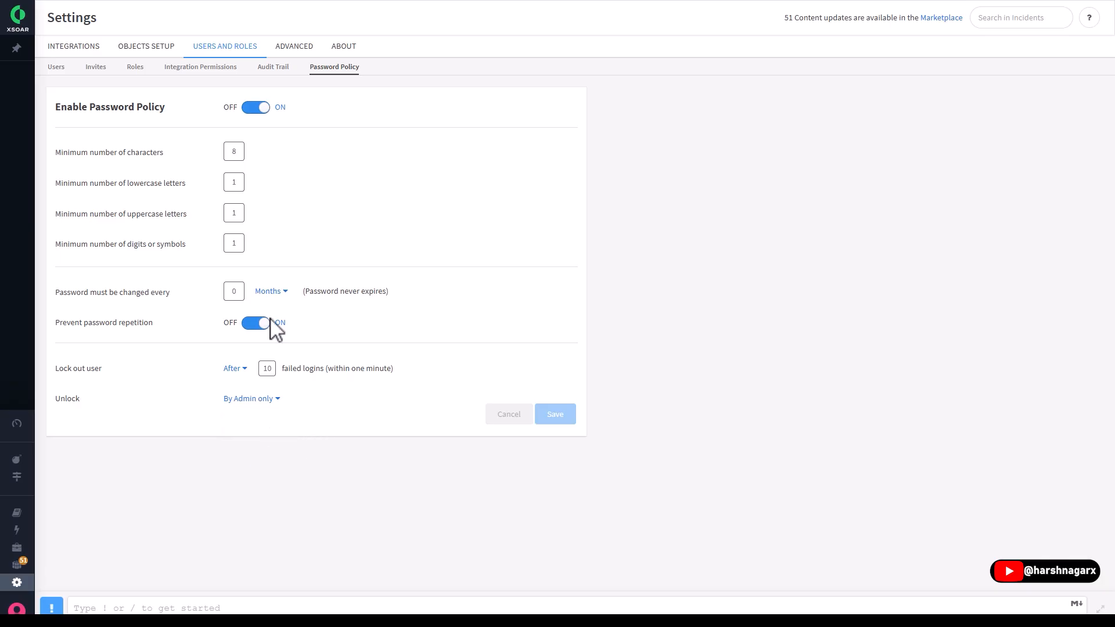
# - Check the Exclusion List in the Advanced settings and view the new excluded indicator form without adding an entry
pyautogui.click(296, 51)
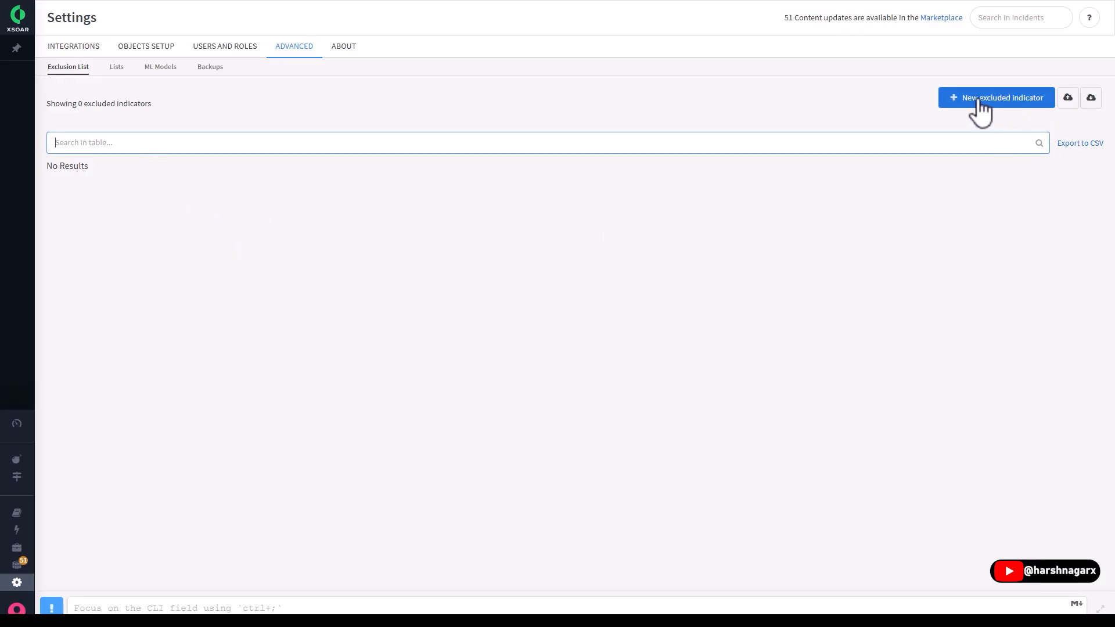
pyautogui.click(1021, 109)
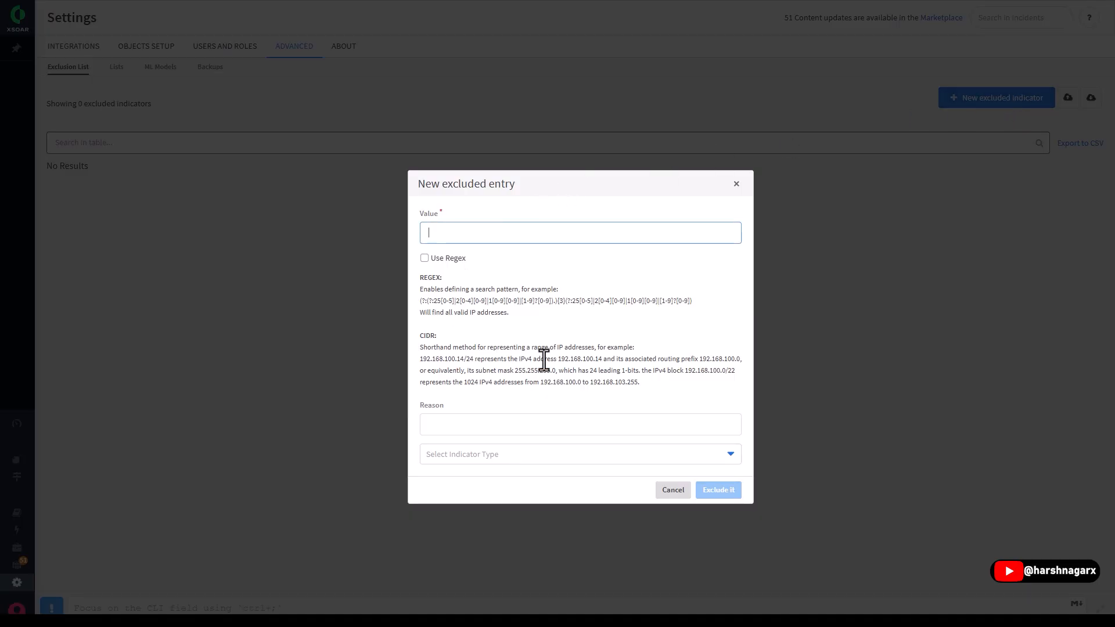
pyautogui.click(735, 184)
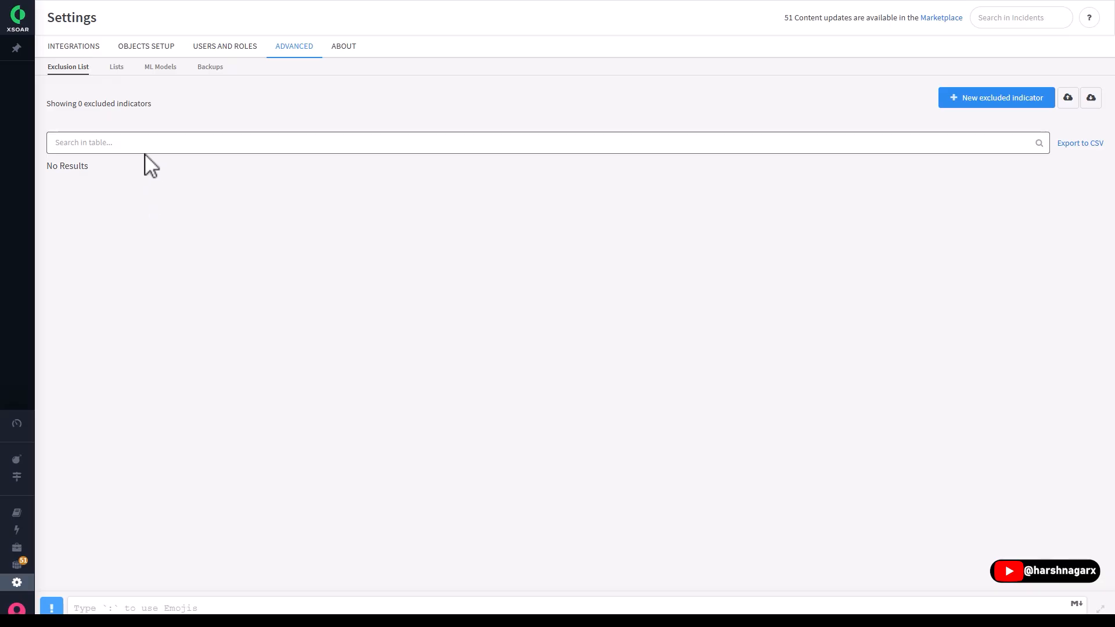
# - Review the Lists library in the Advanced settings, comparing InternalDomains, PrivateIPs and the IP data of BusinessPartnersIPListName
pyautogui.click(114, 69)
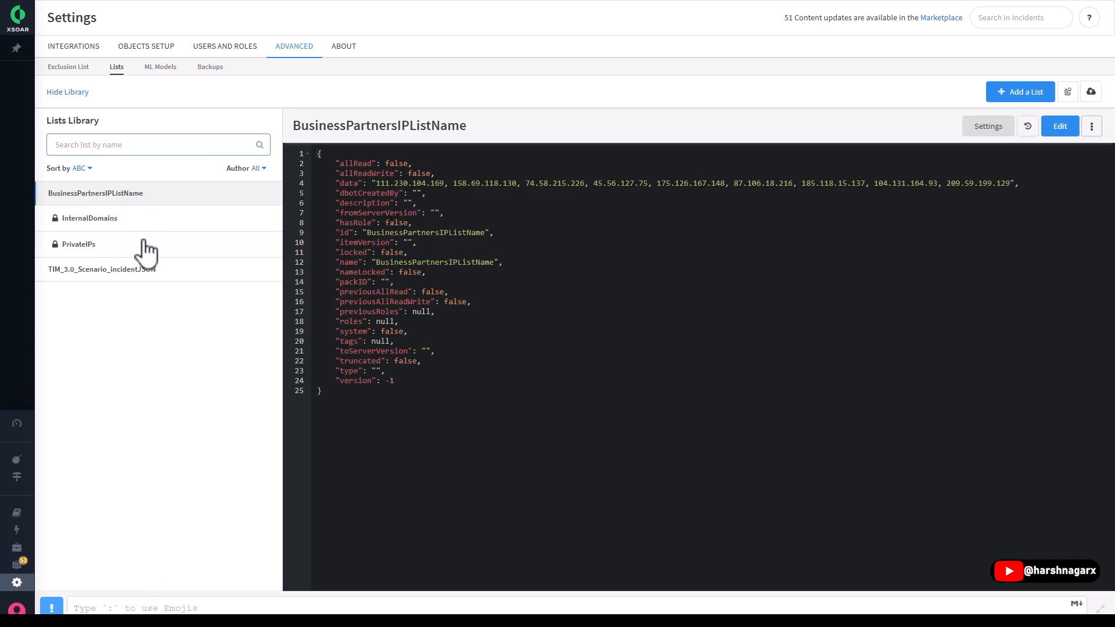
pyautogui.click(99, 221)
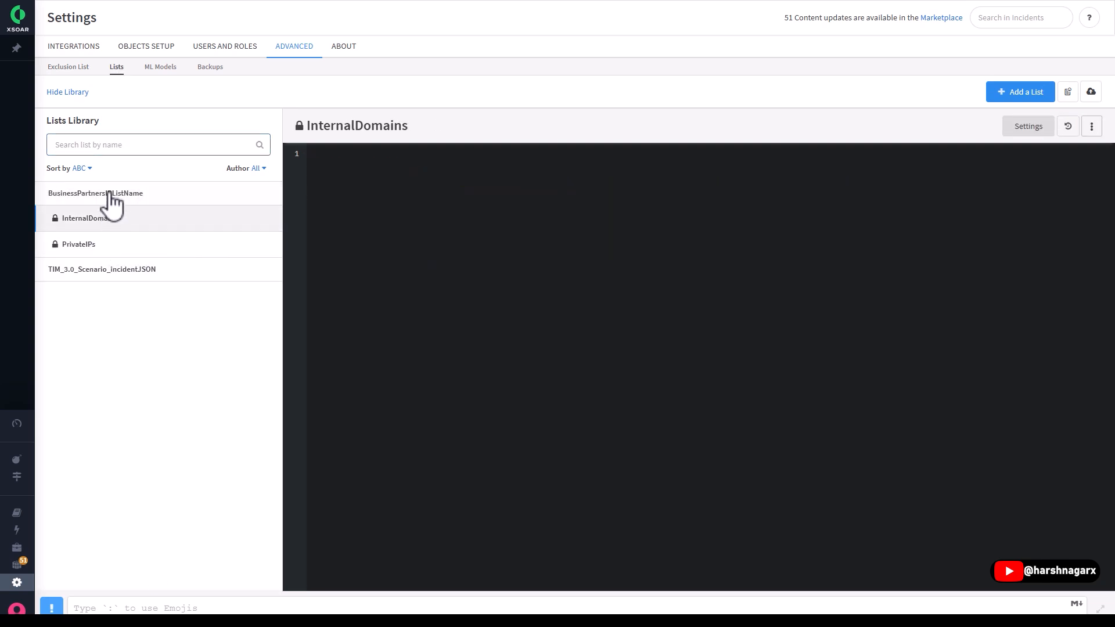
pyautogui.click(133, 247)
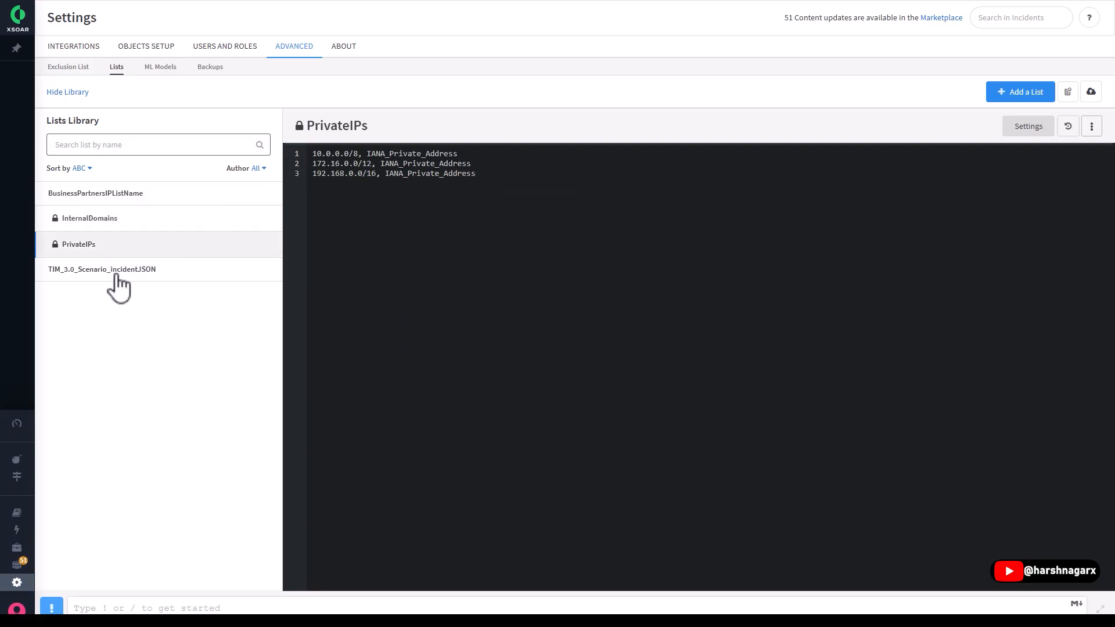
pyautogui.click(116, 198)
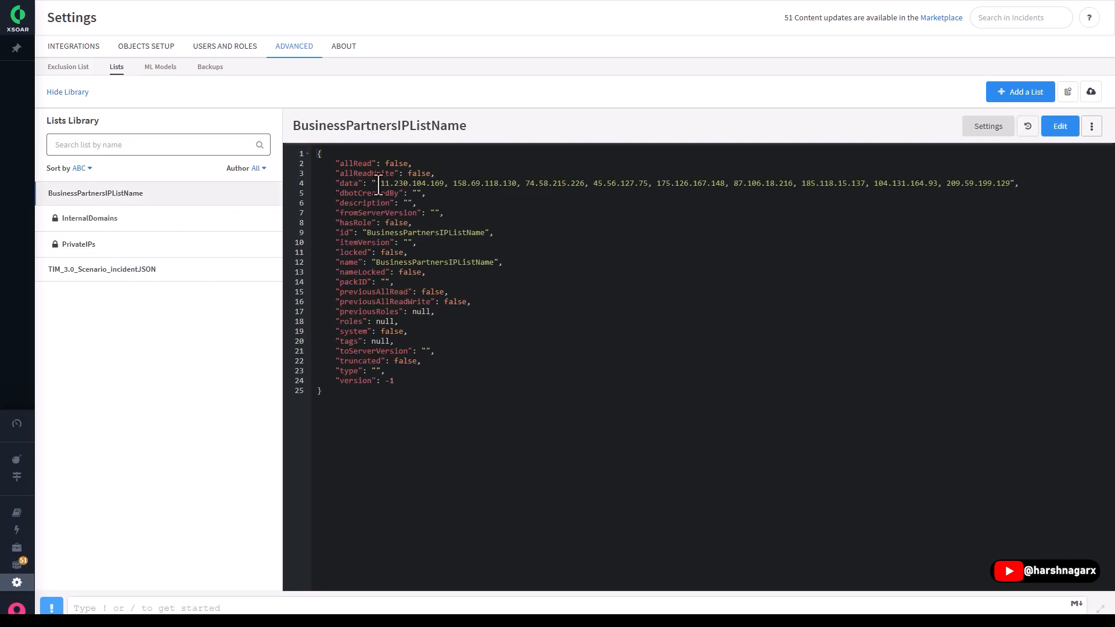
pyautogui.moveTo(389, 185); pyautogui.dragTo(966, 193)
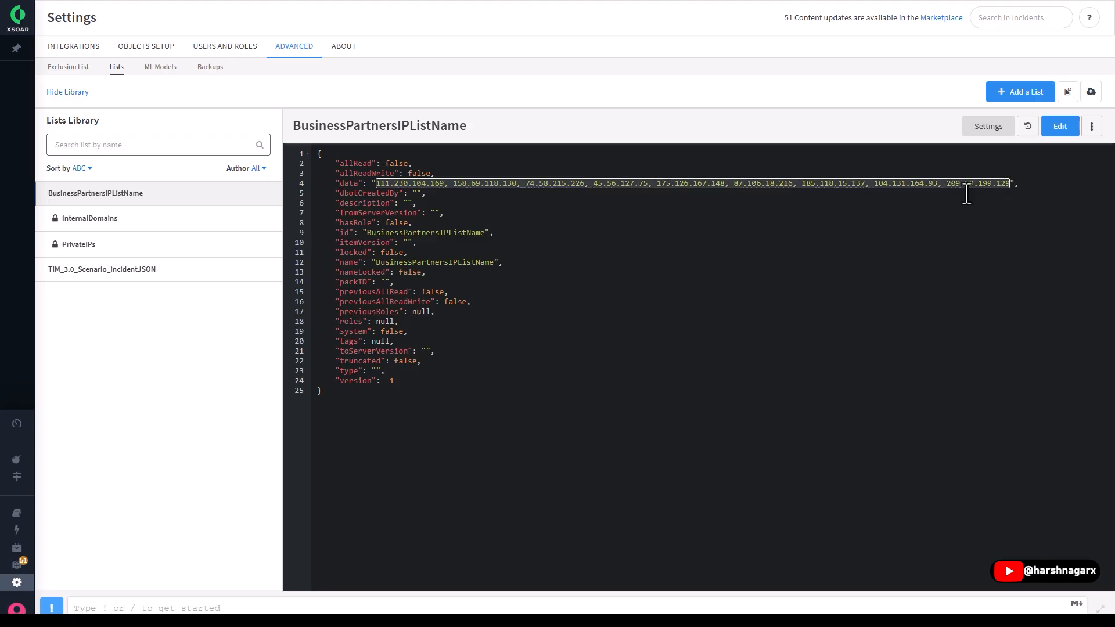
pyautogui.click(414, 227)
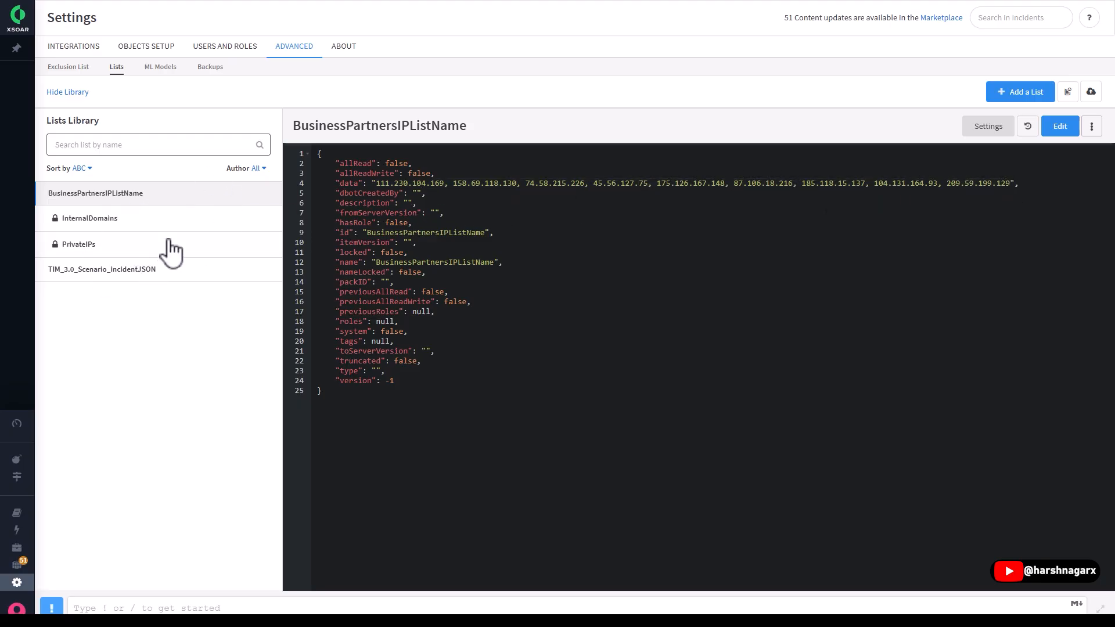
# - Examine the new phishing ML model form without starting training, and check the automated backup settings
pyautogui.click(160, 68)
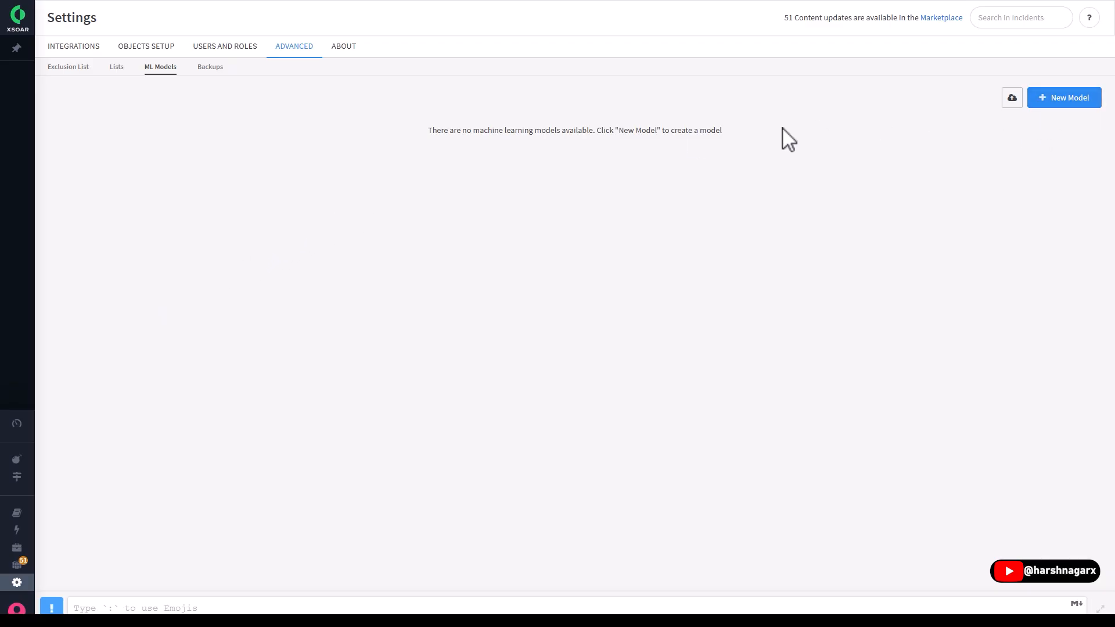
pyautogui.click(1065, 98)
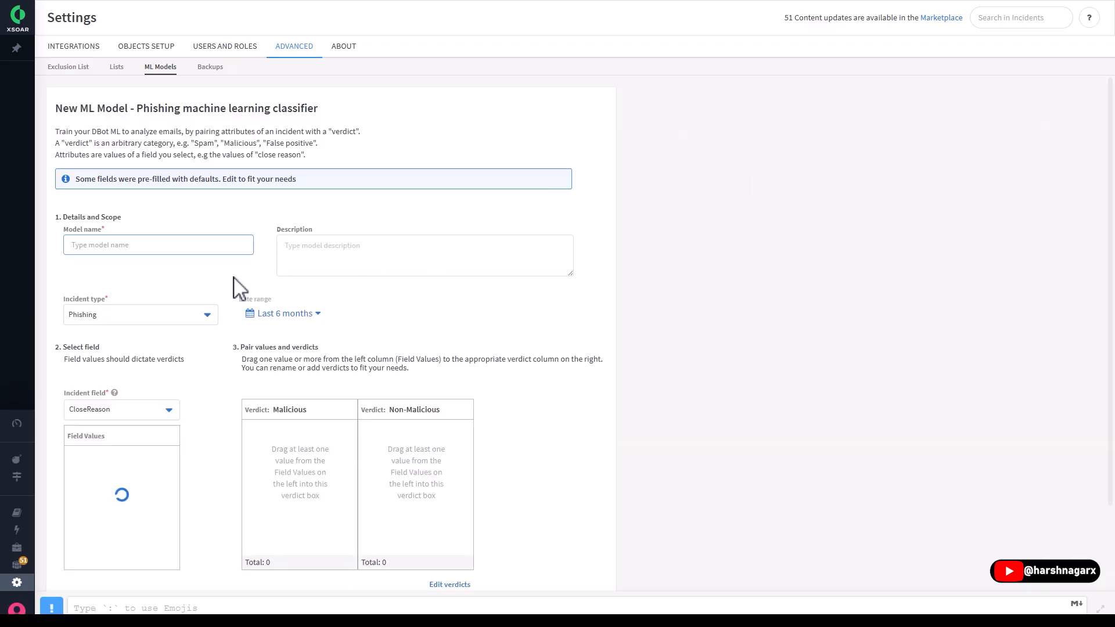
pyautogui.scroll(-2, 239, 285)
pyautogui.scroll(2, 479, 285)
pyautogui.scroll(-2, 277, 264)
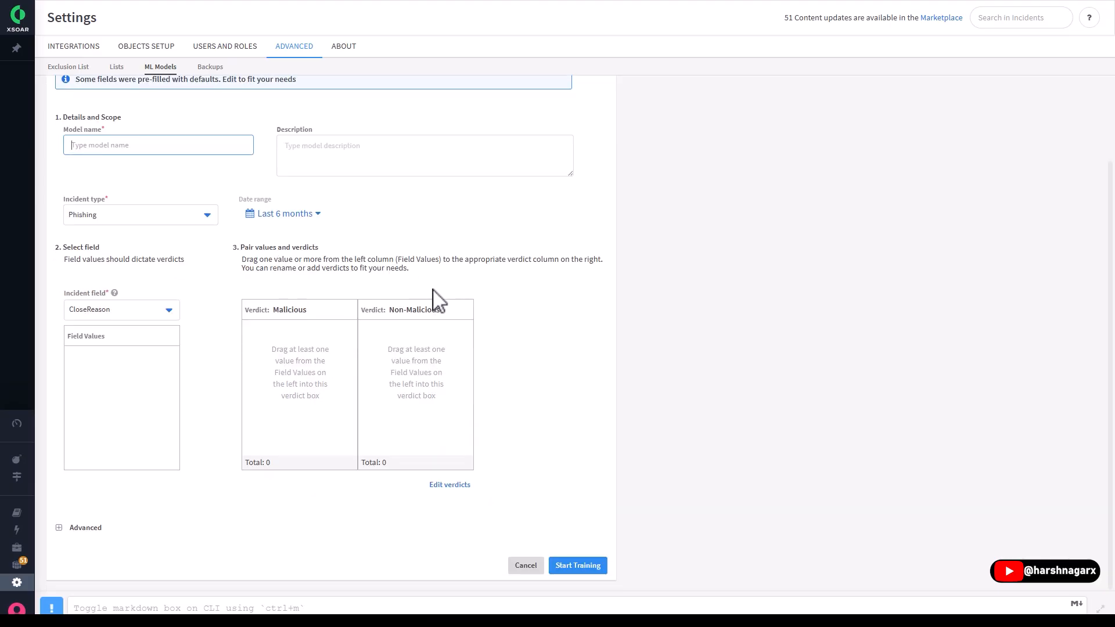
pyautogui.scroll(2, 395, 287)
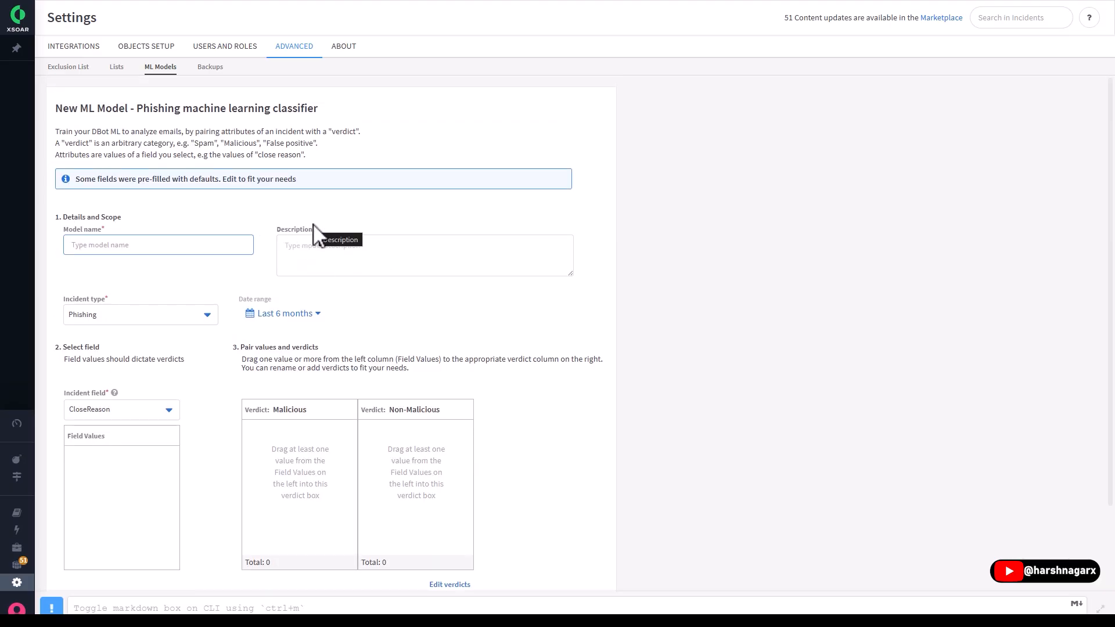
pyautogui.scroll(-2, 243, 314)
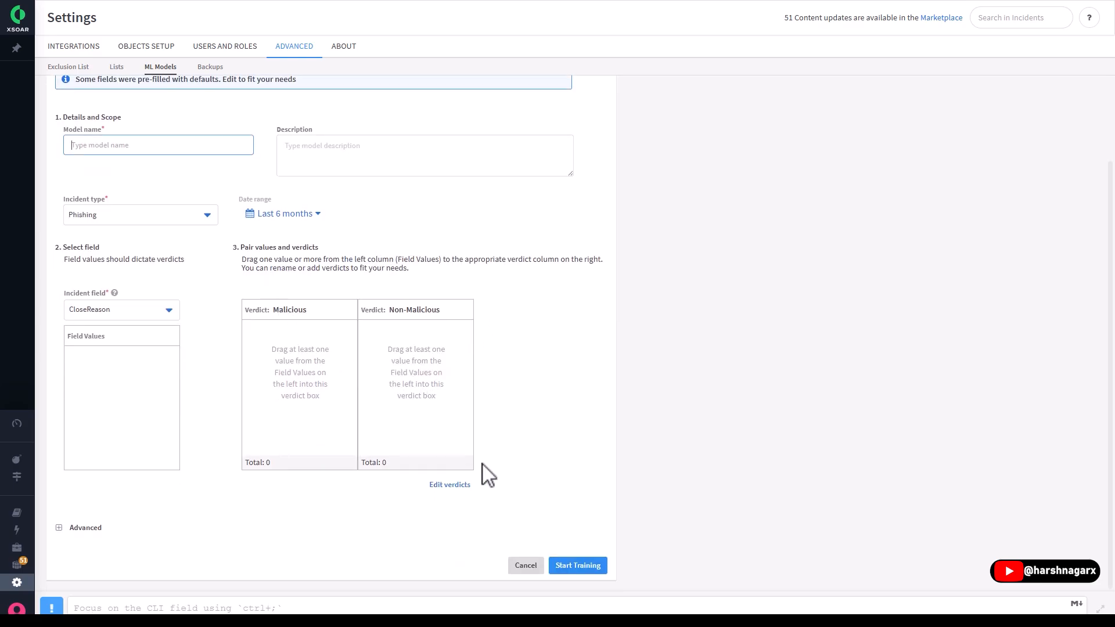
pyautogui.scroll(2, 511, 464)
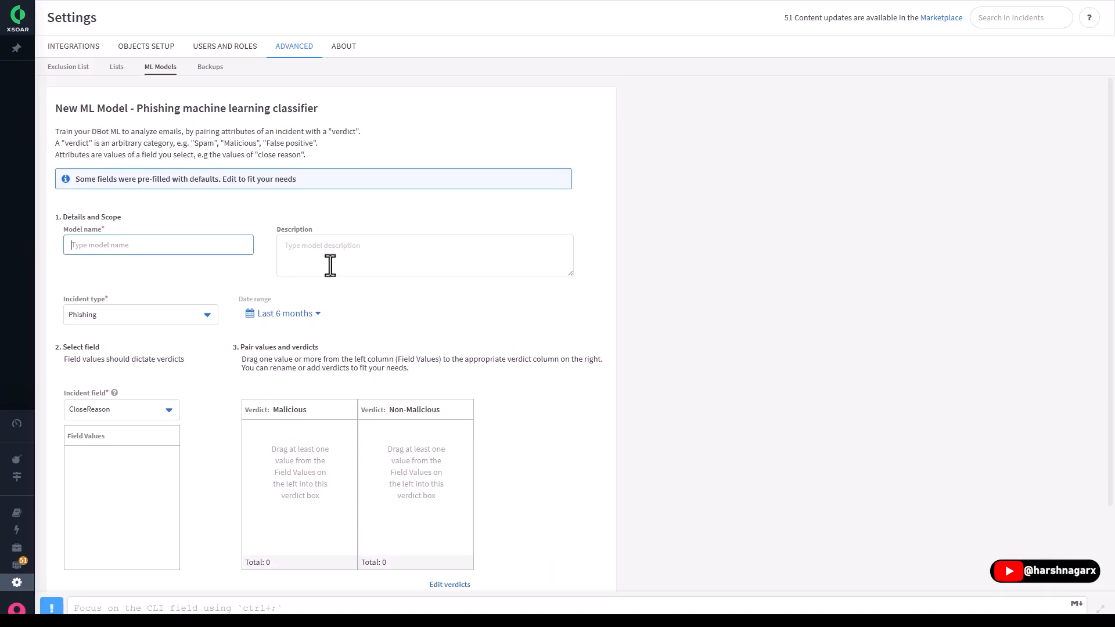
pyautogui.scroll(-2, 406, 356)
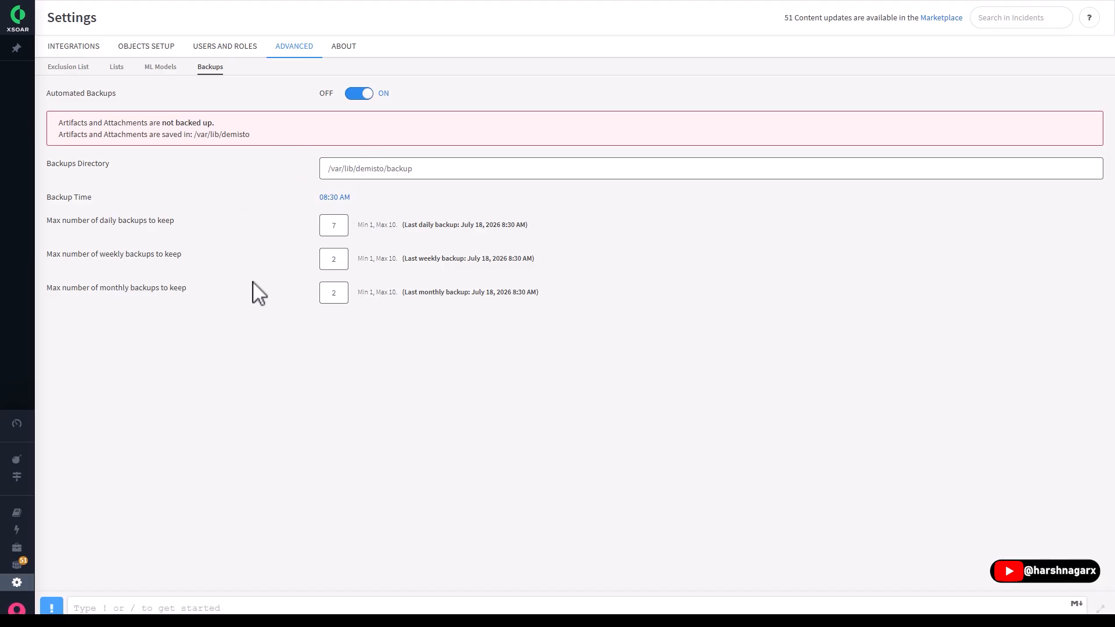
# - Review the About settings, covering the version details, the Troubleshooting server and logo configuration, and System Diagnostics
pyautogui.click(339, 48)
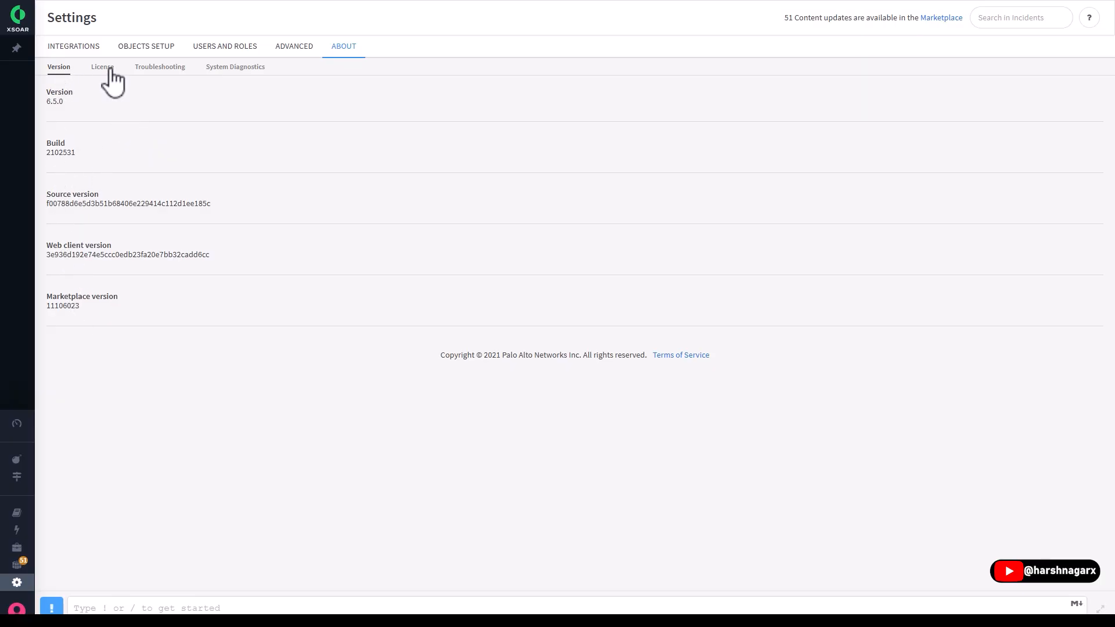
pyautogui.click(169, 71)
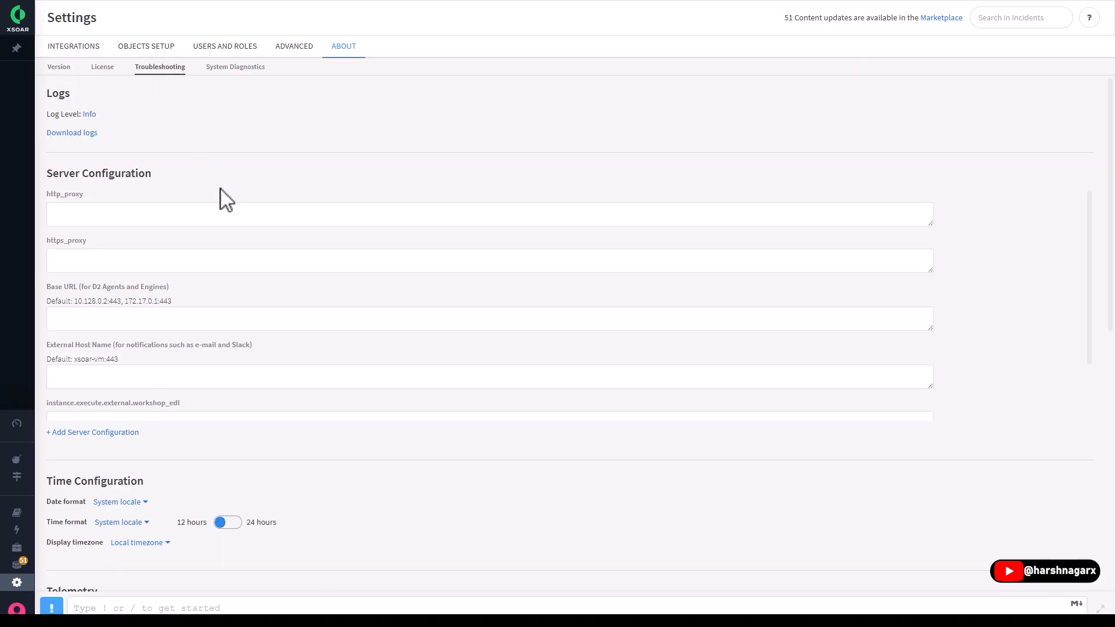
pyautogui.scroll(-7, 223, 194)
pyautogui.scroll(7, 225, 168)
pyautogui.scroll(-3, 270, 264)
pyautogui.scroll(-7, 308, 511)
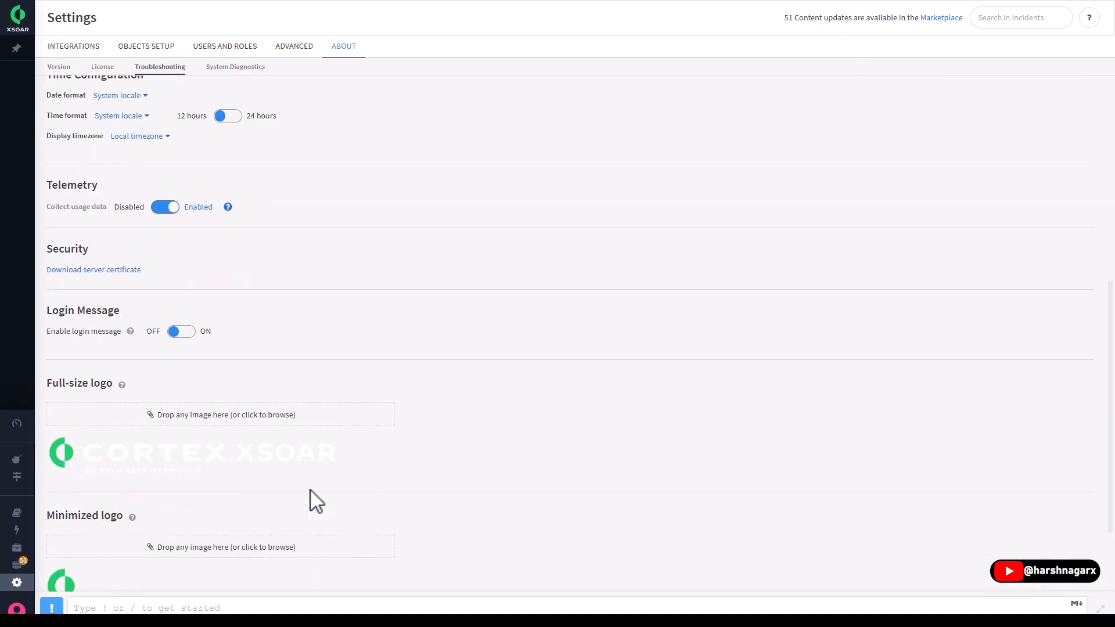
pyautogui.scroll(-2, 314, 501)
pyautogui.click(248, 68)
pyautogui.click(158, 68)
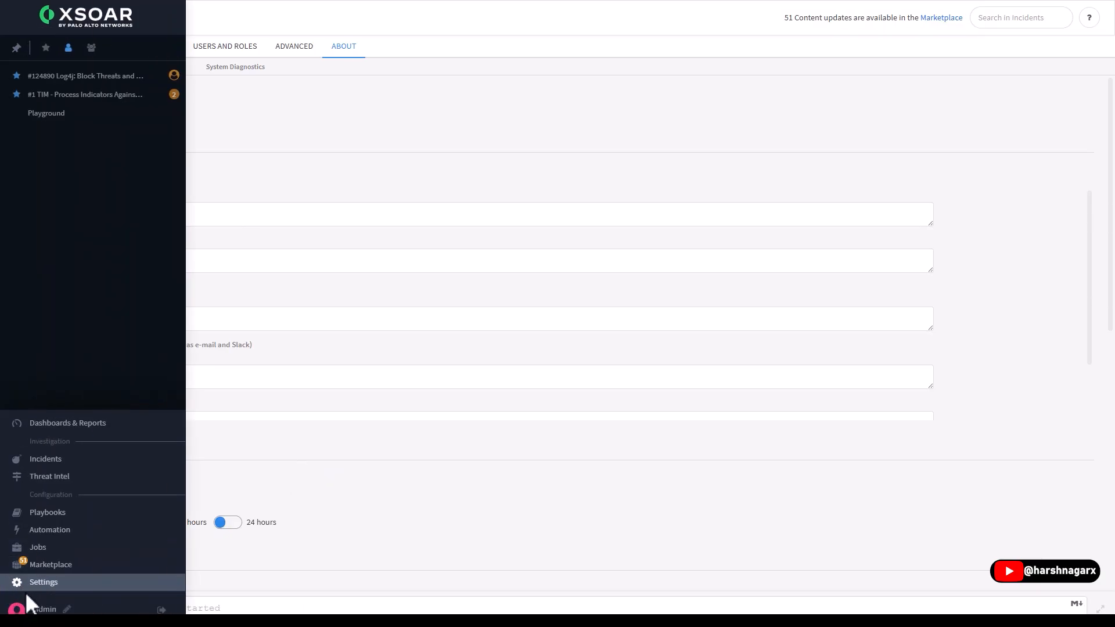
# - Review the admin profile's details, preferences with the theme choices, and the My Incidents notification options, without changing anything
pyautogui.click(29, 604)
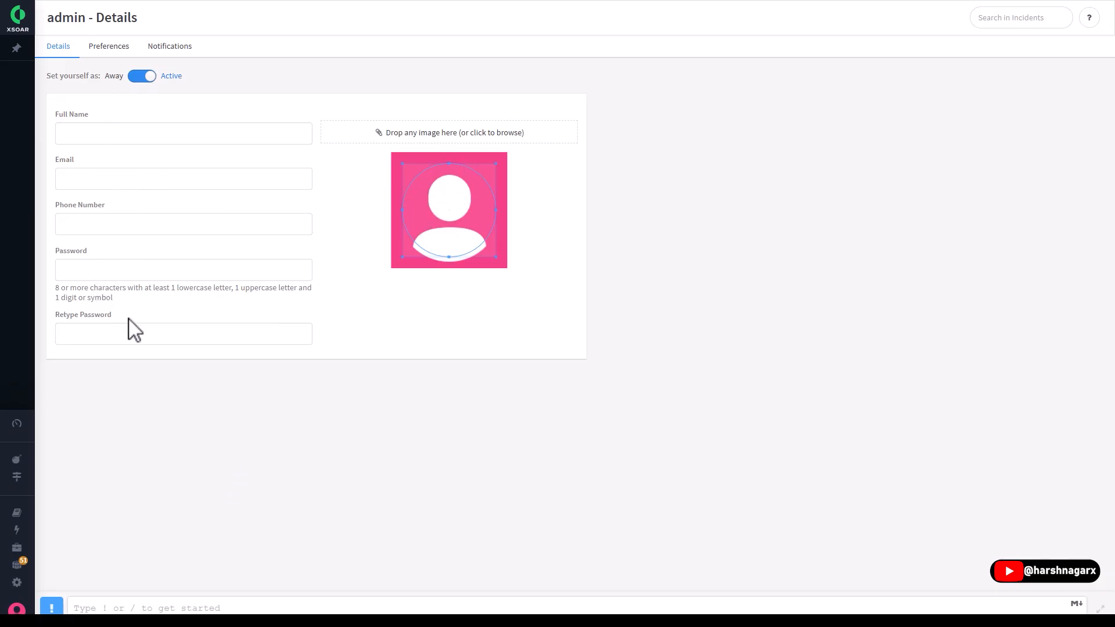
pyautogui.click(108, 50)
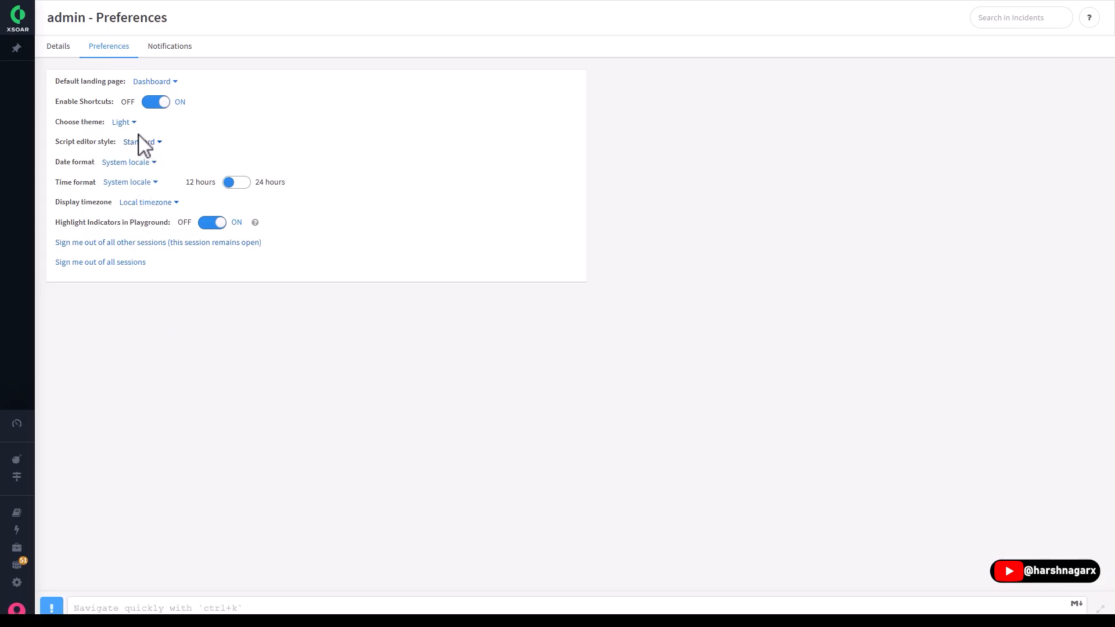
pyautogui.click(123, 123)
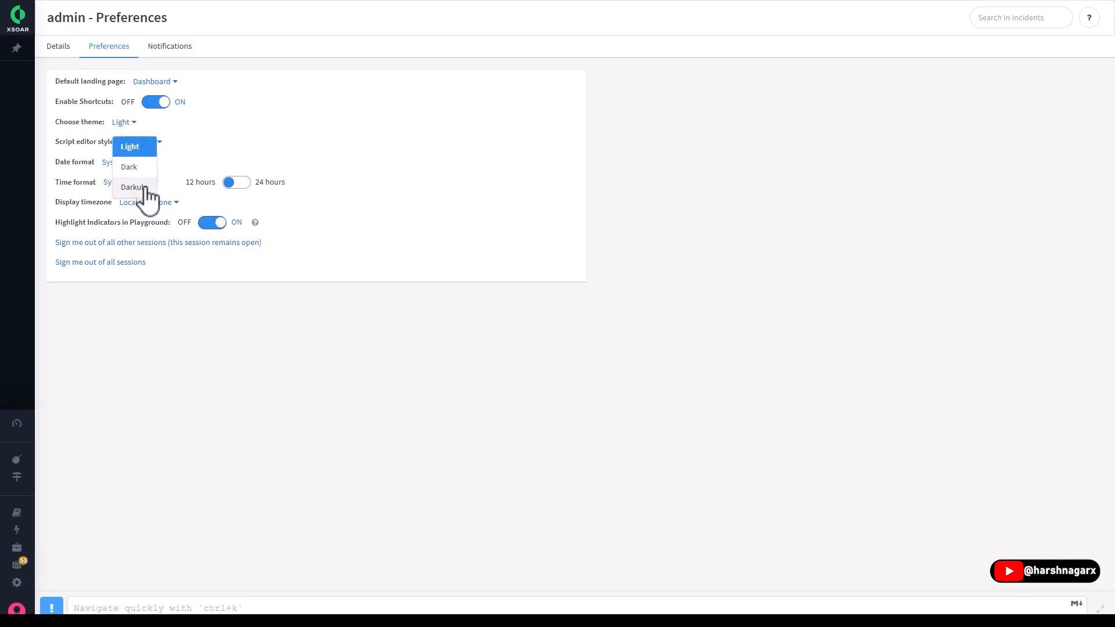
pyautogui.click(149, 302)
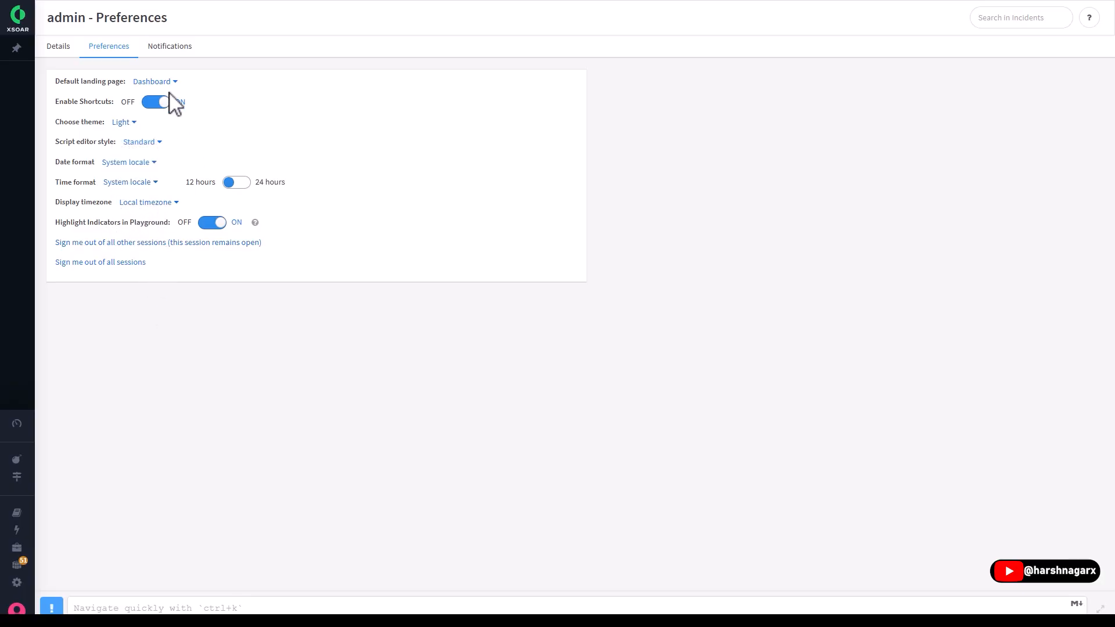
pyautogui.click(170, 52)
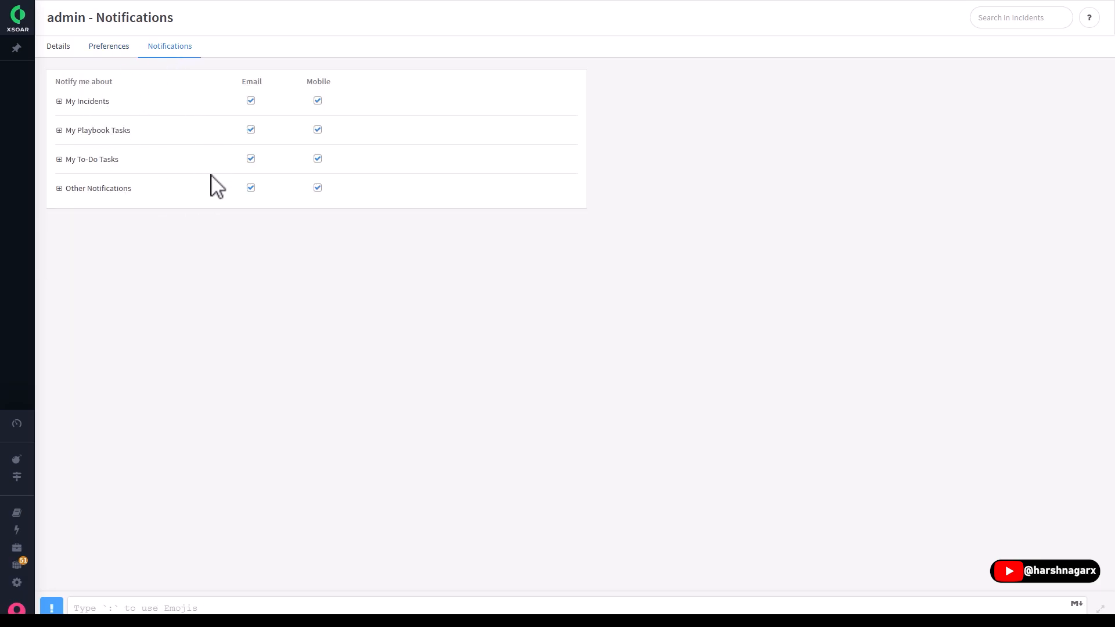
pyautogui.click(60, 102)
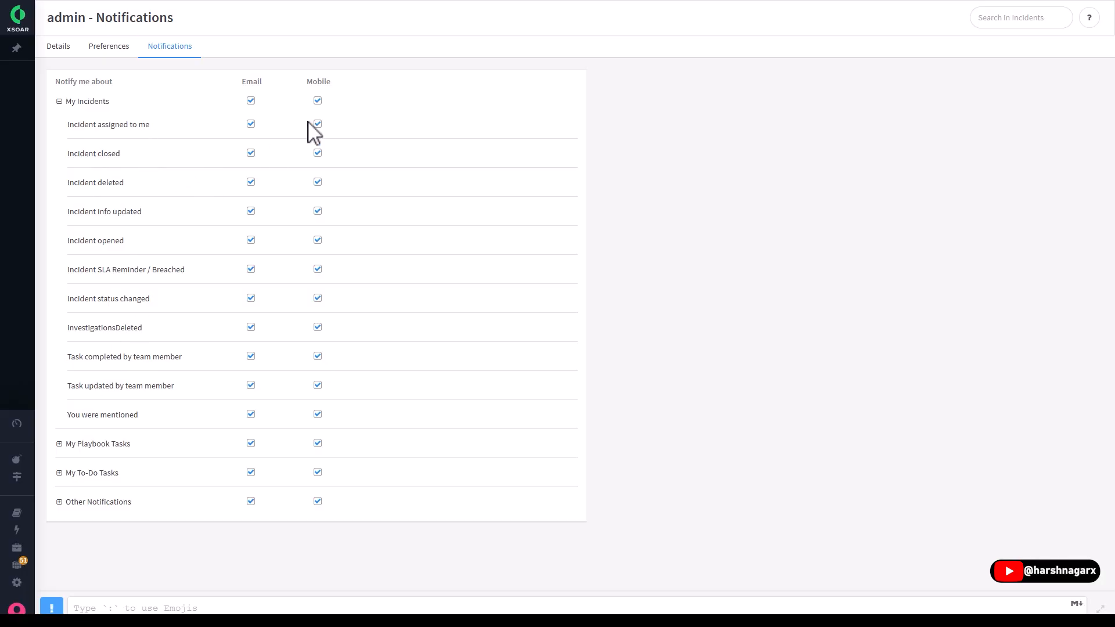
# - Open the Playground's War Room and look through its history of commands and results
pyautogui.moveTo(20, 83)
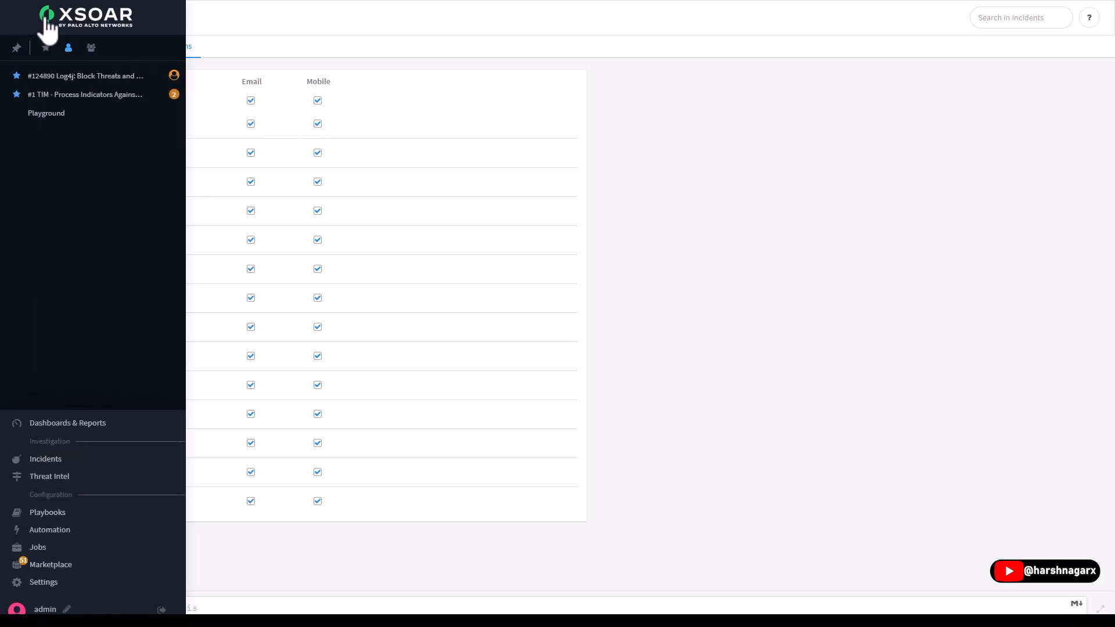
pyautogui.click(45, 115)
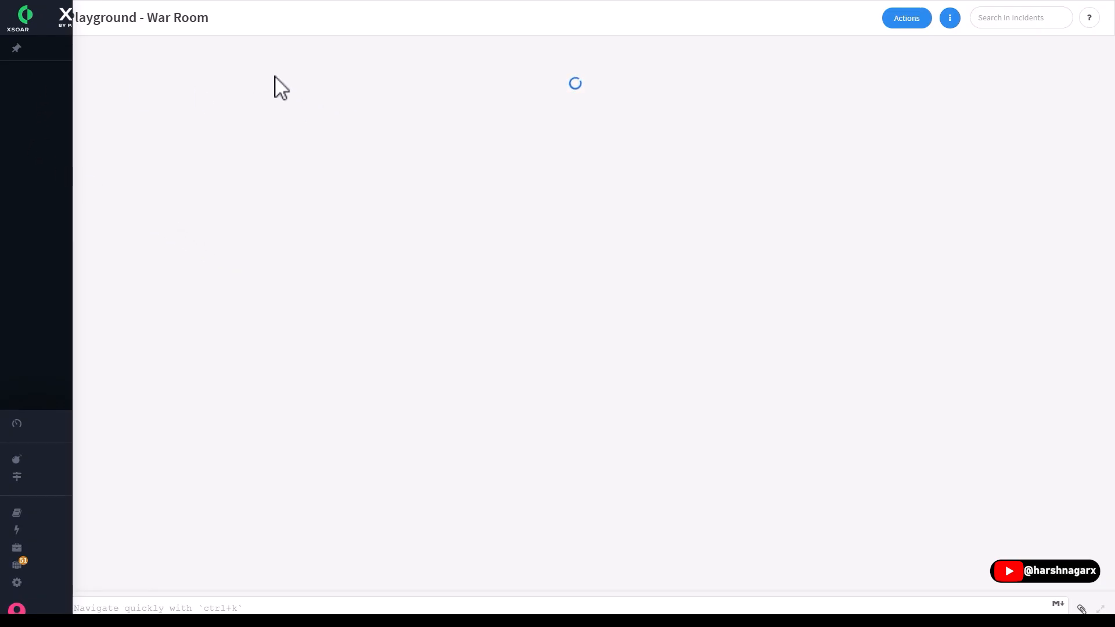
pyautogui.scroll(6, 278, 386)
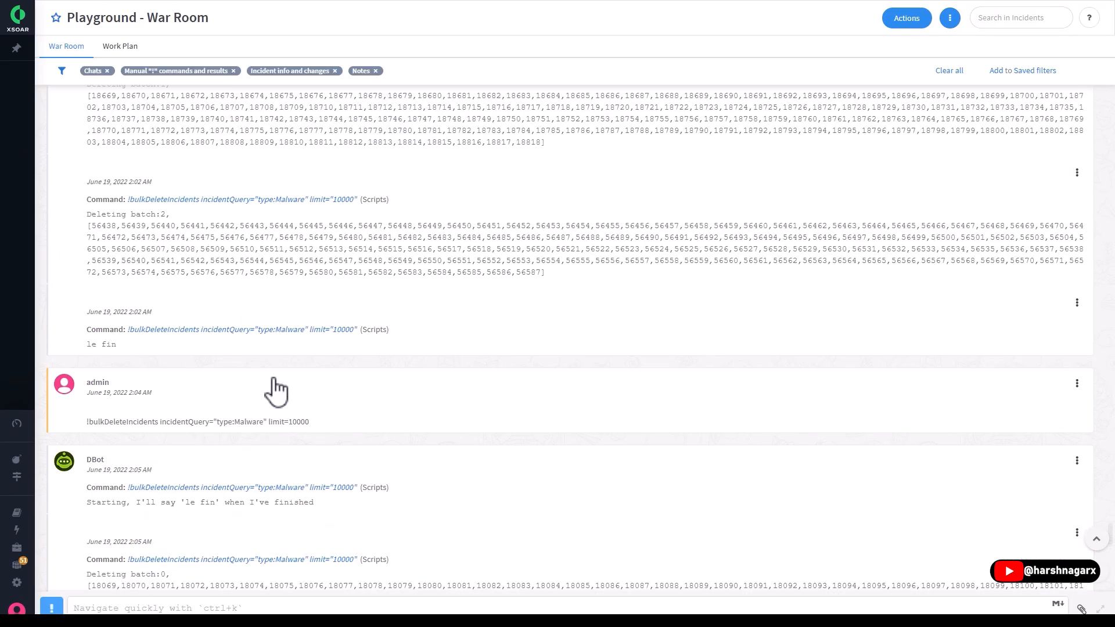
pyautogui.scroll(-6, 276, 390)
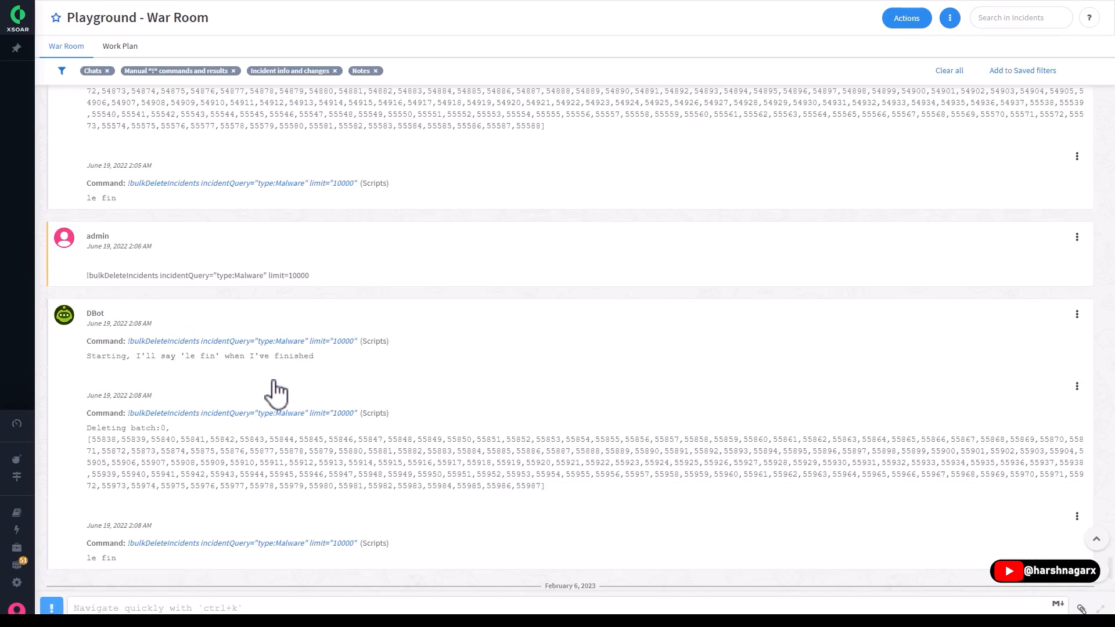